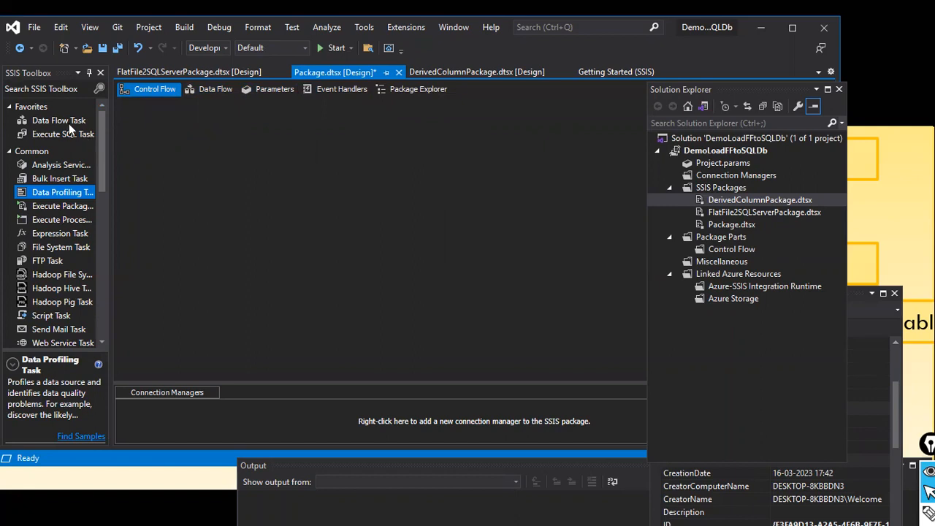
Step: Add a Data Flow Task to the control flow of Package.dtsx and open its data flow design surface
left_click_drag(63, 124, 183, 135)
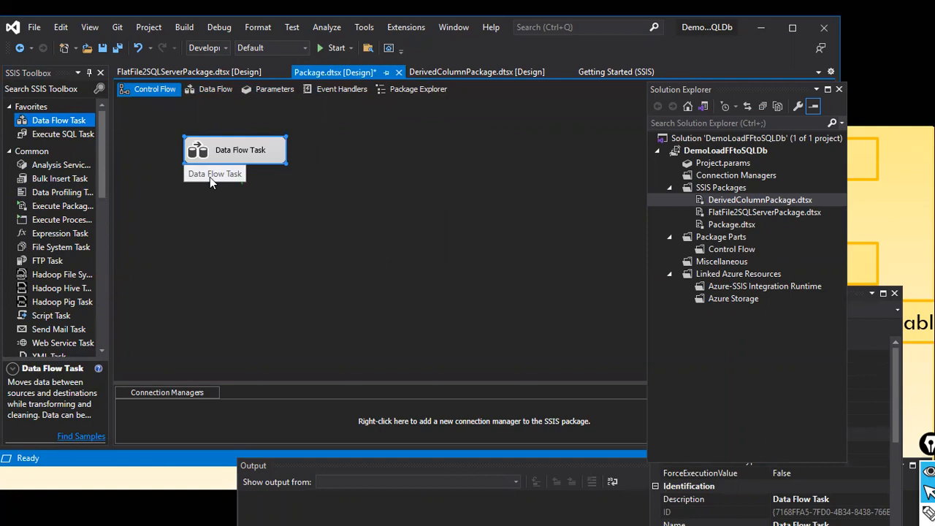
double_click(269, 155)
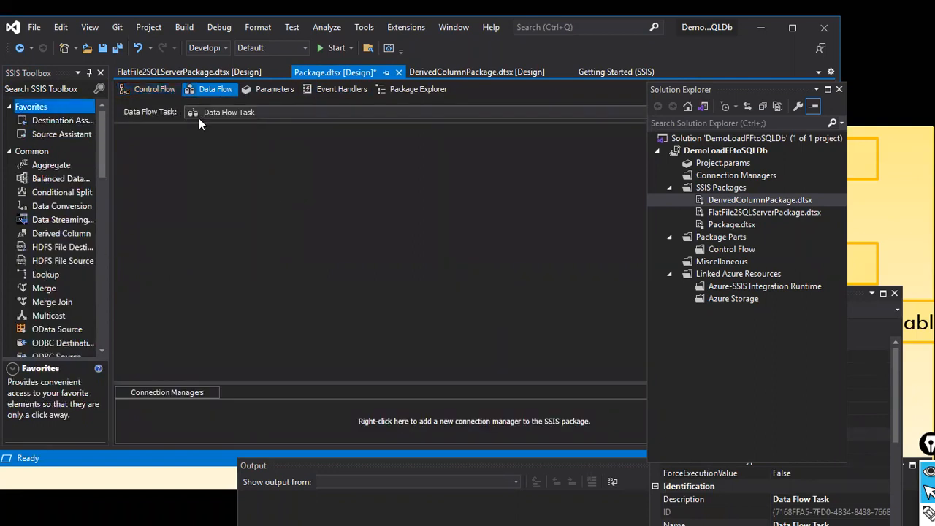
left_click(153, 91)
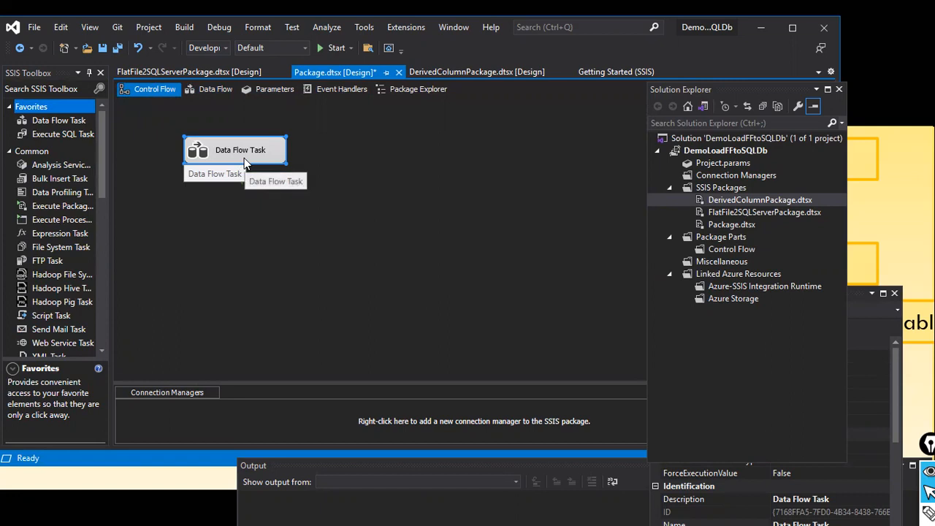
double_click(263, 154)
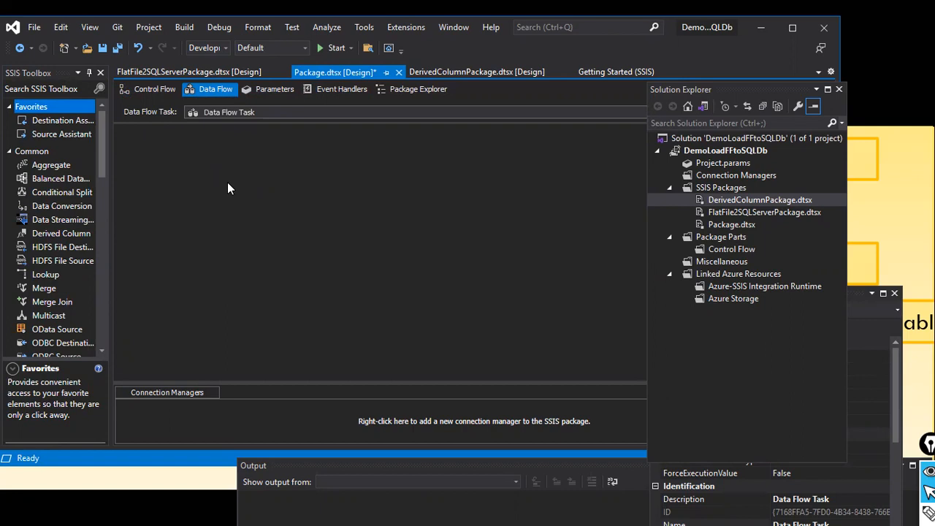
left_click(147, 93)
left_click(225, 90)
Step: Add a Flat File Source to the data flow
scroll(63, 246, "down", 6)
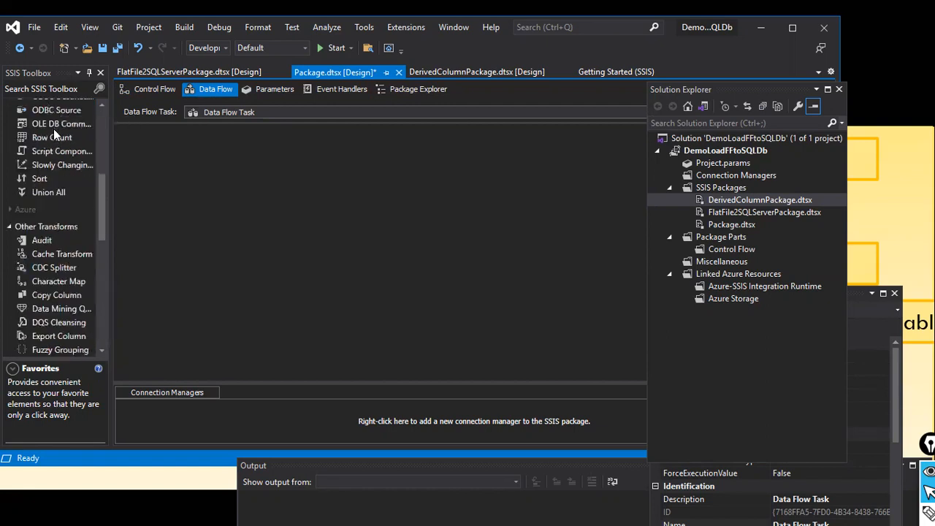
scroll(85, 212, "down", 3)
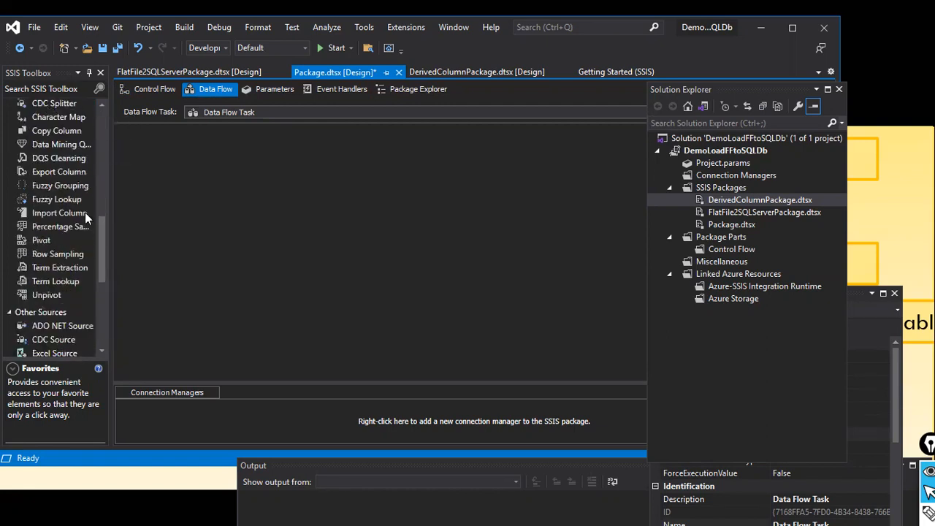
scroll(87, 193, "down", 5)
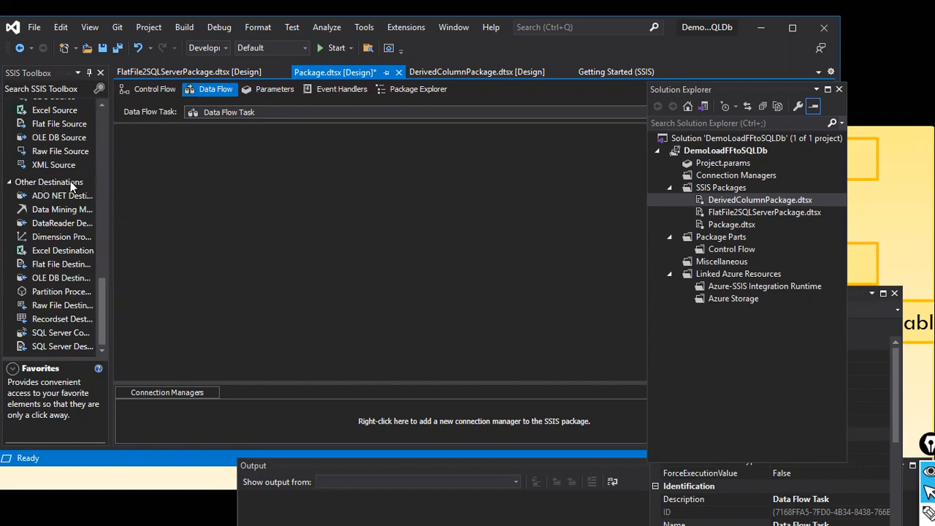
left_click(53, 264)
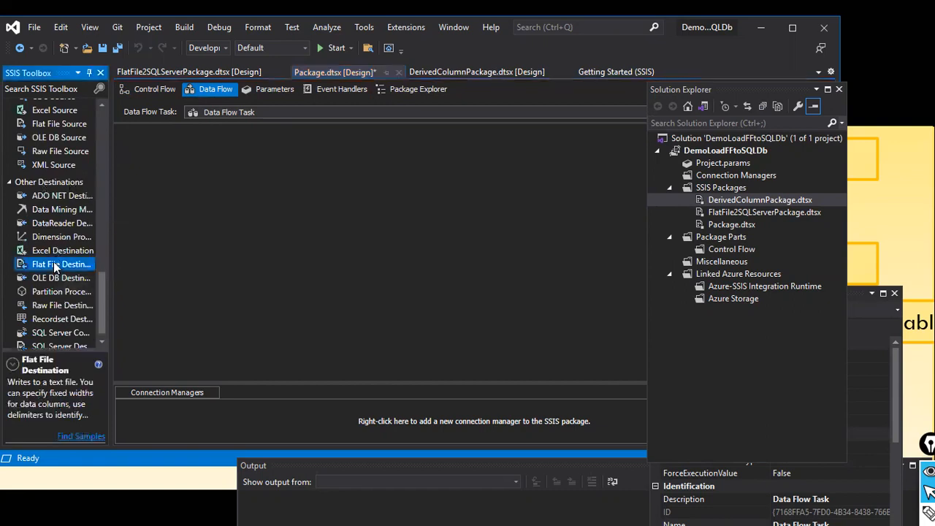
scroll(61, 183, "up", 4)
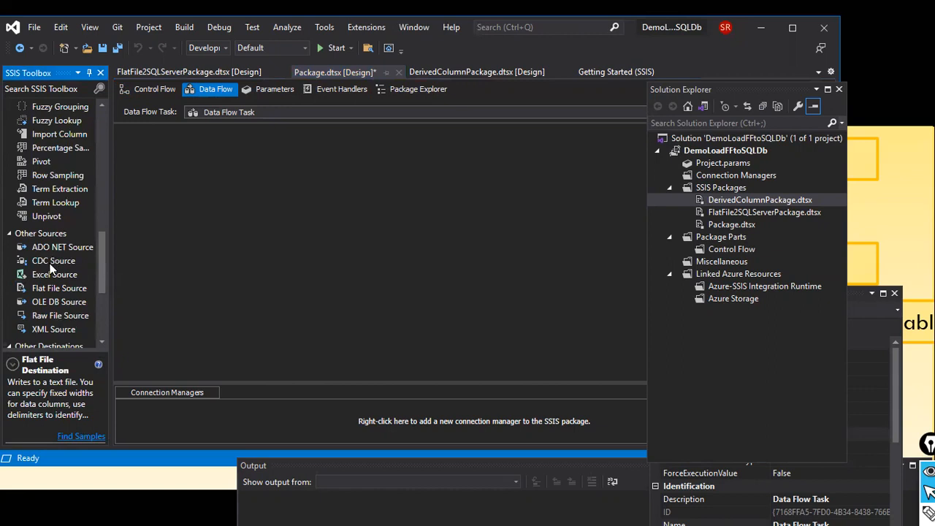
left_click_drag(59, 287, 185, 219)
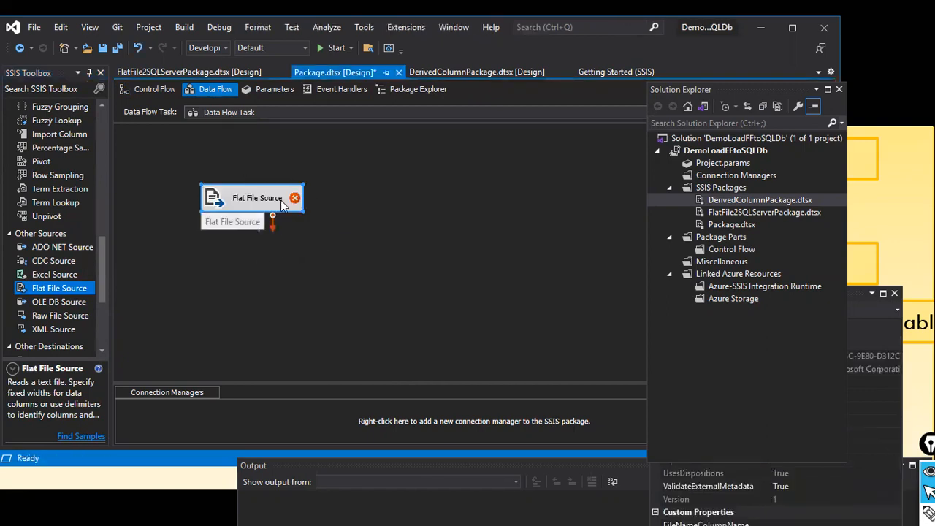
Step: Edit the Flat File Source and start a new flat file connection manager, keeping the name Flat File Connection Manager
mouse_move(282, 205)
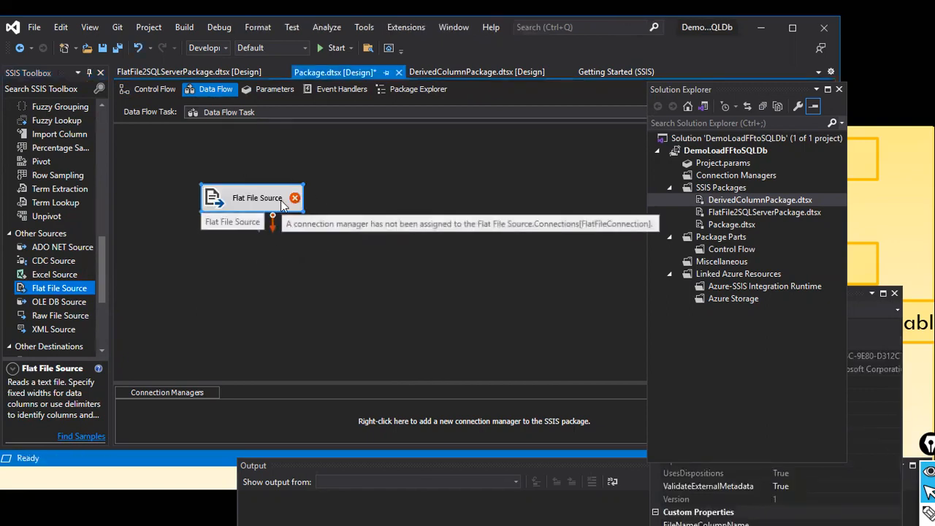
right_click(282, 203)
left_click(304, 210)
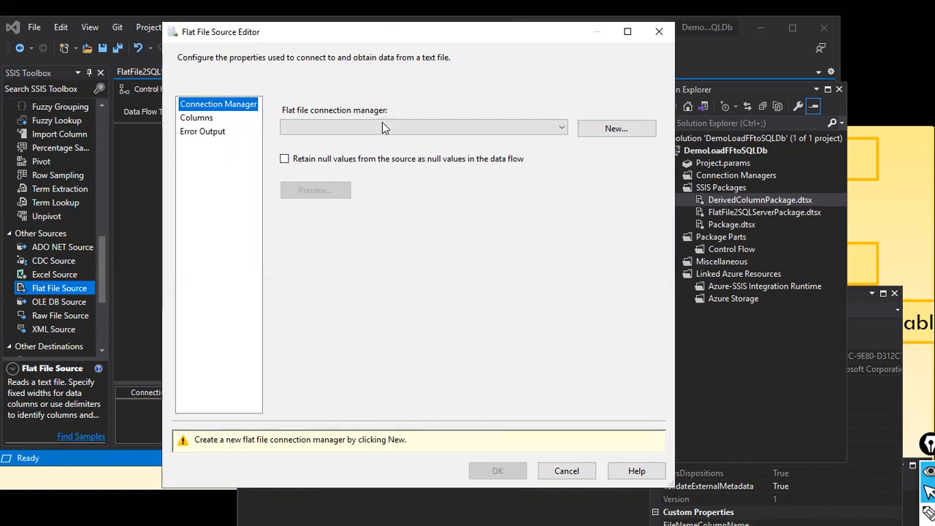
left_click(604, 130)
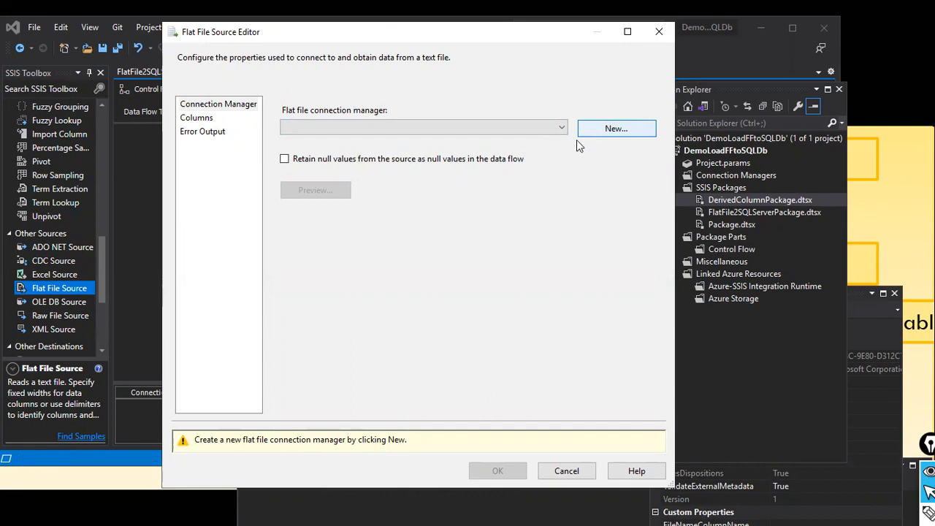
left_click(601, 131)
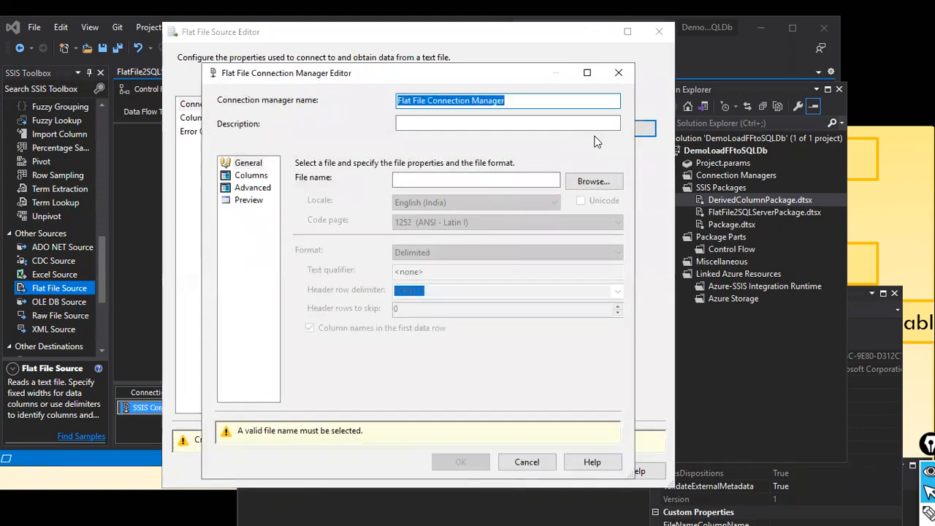
left_click(535, 100)
left_click_drag(535, 101, 394, 101)
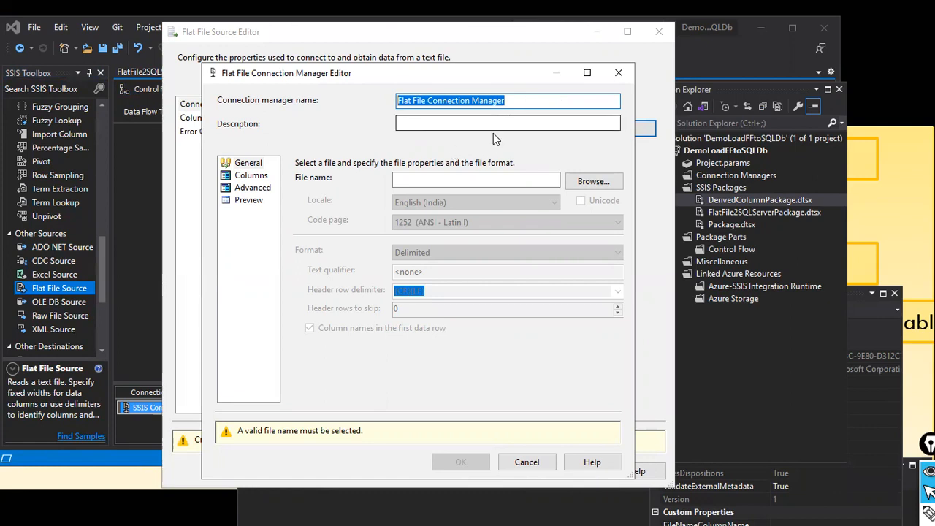
Step: Choose the CSV file expenses.csv from D:\dat1 as the connection manager's source file
left_click(596, 182)
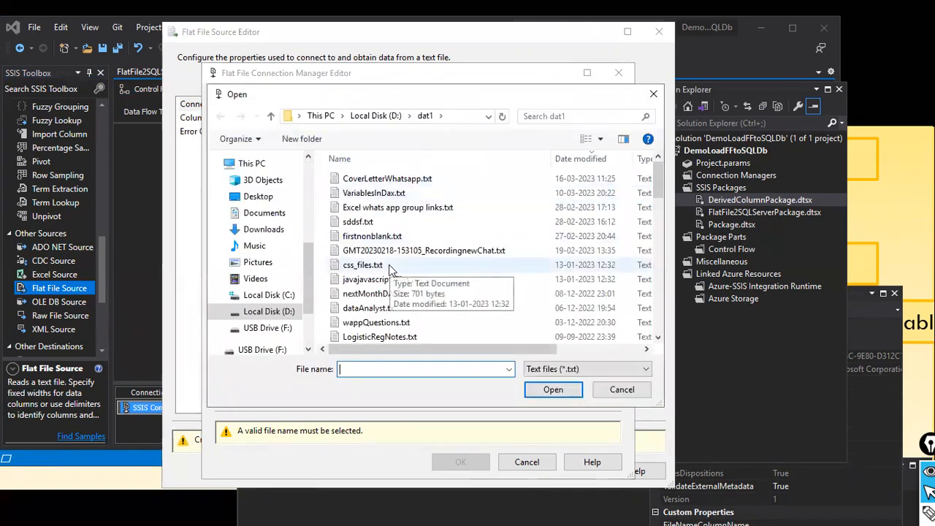
left_click(387, 268)
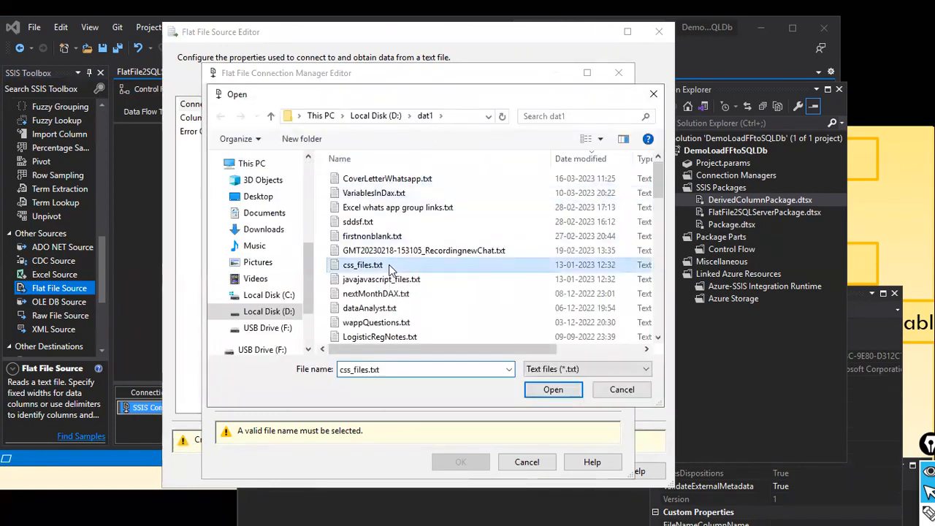
left_click(628, 368)
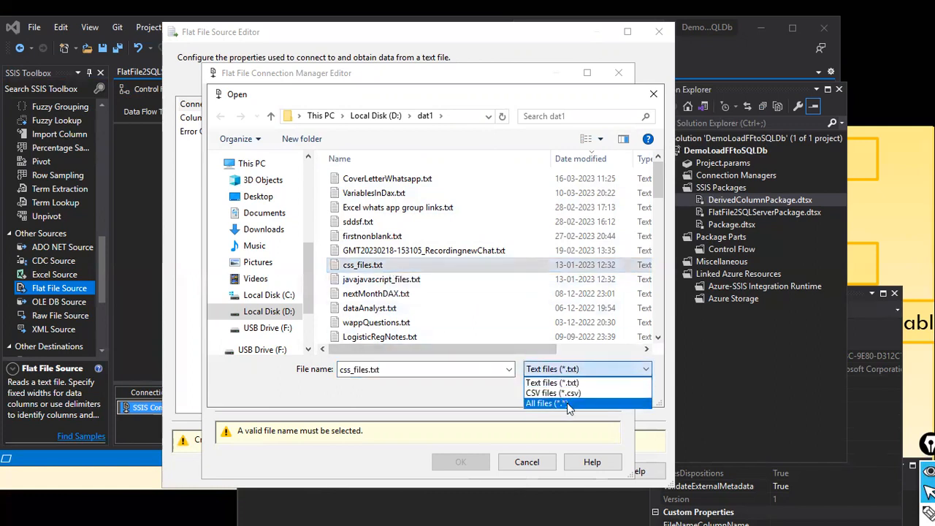
left_click(578, 393)
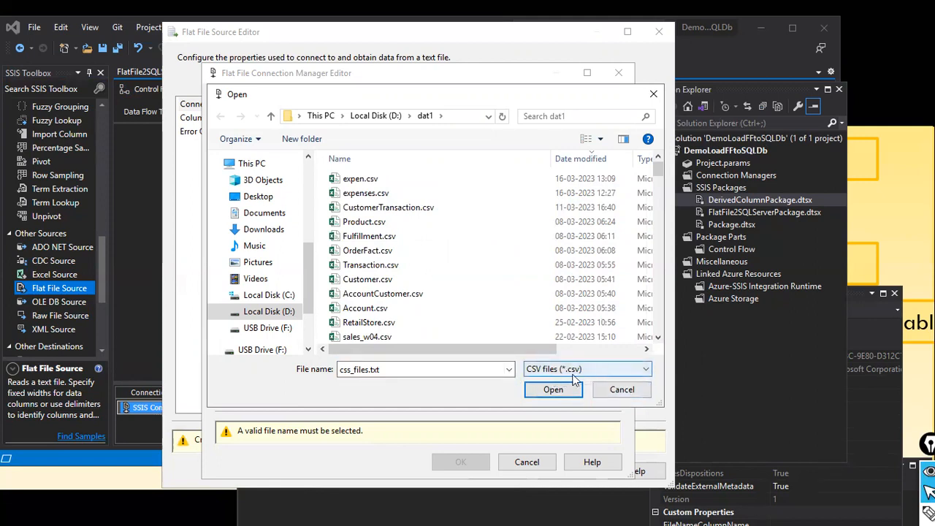
left_click(398, 287)
type("expen.csv")
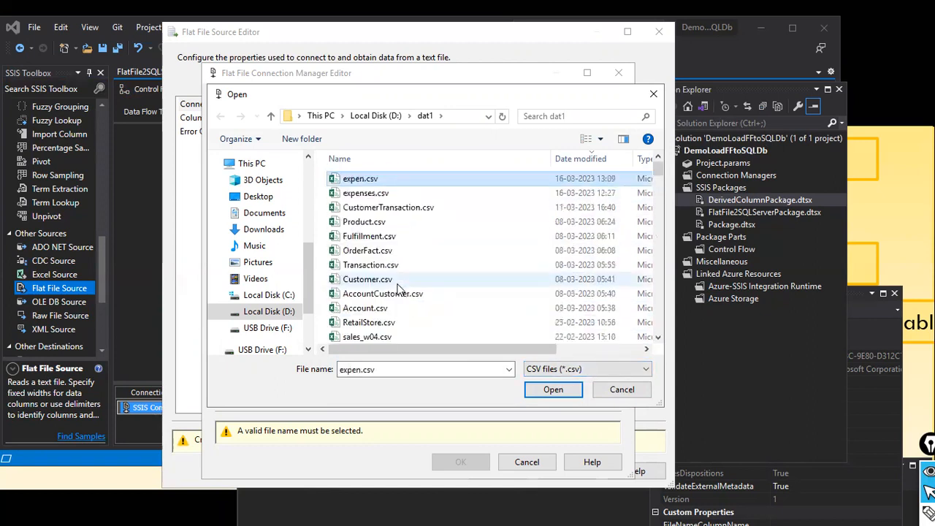
left_click(377, 199)
left_click(552, 389)
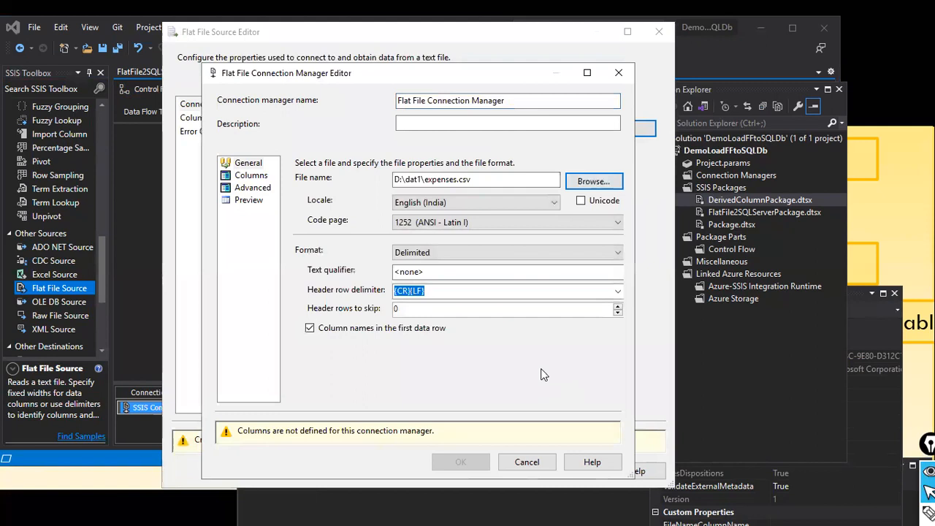
left_click(471, 183)
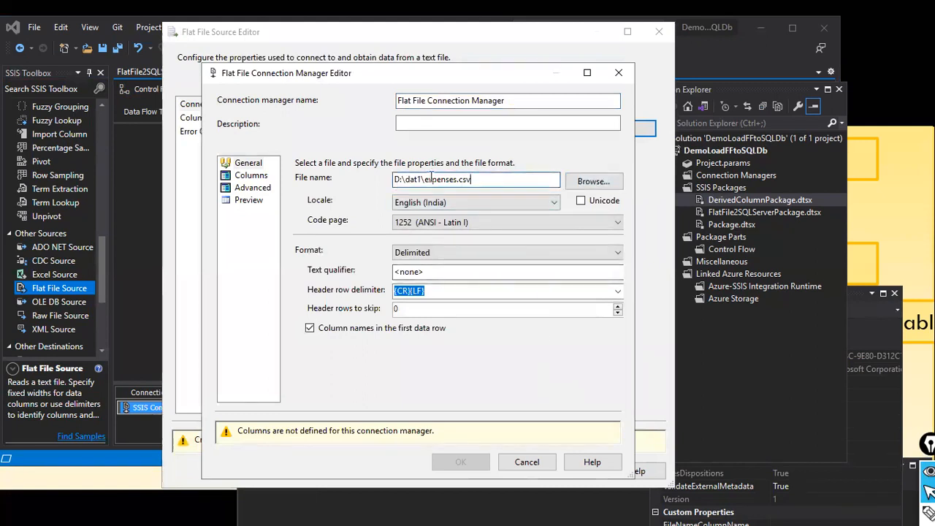
left_click_drag(425, 180, 393, 180)
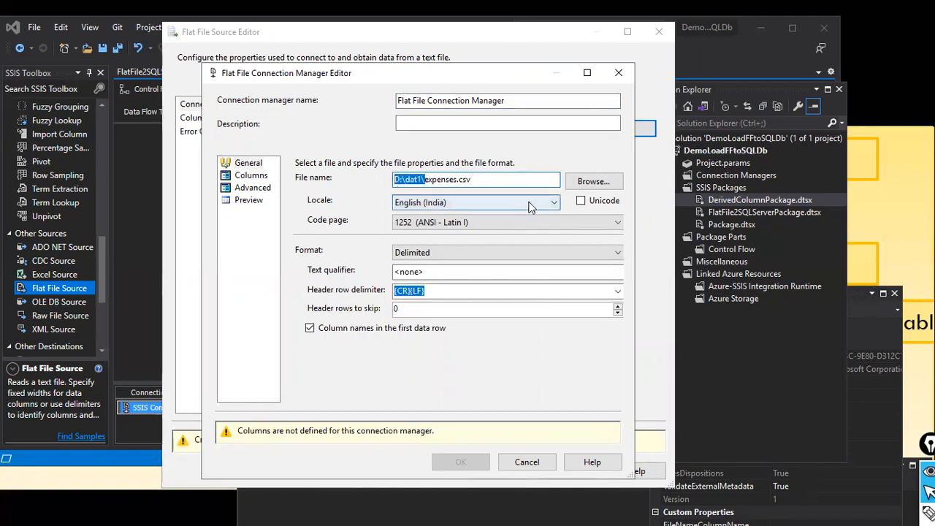
left_click(486, 178)
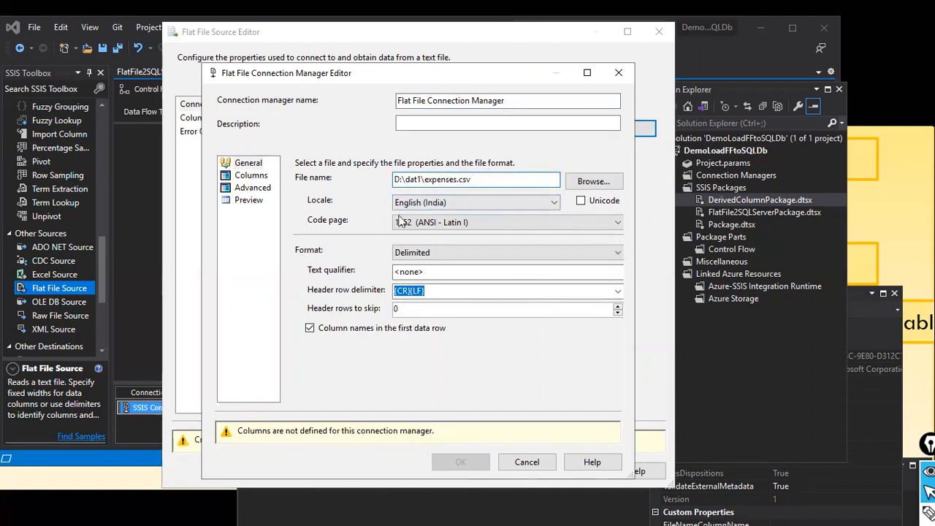
Step: Load the file's column definitions and review the properties of the Year, Month and Expenses columns
left_click(255, 177)
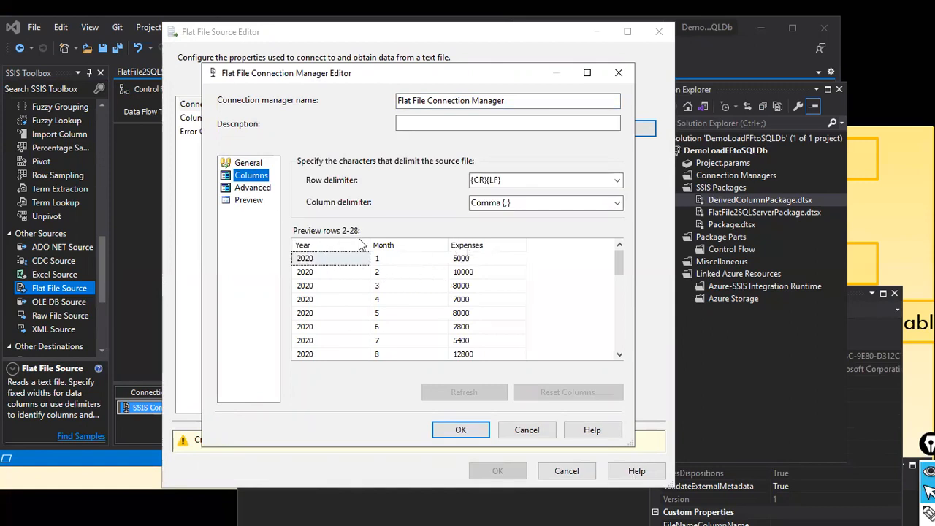
left_click(252, 187)
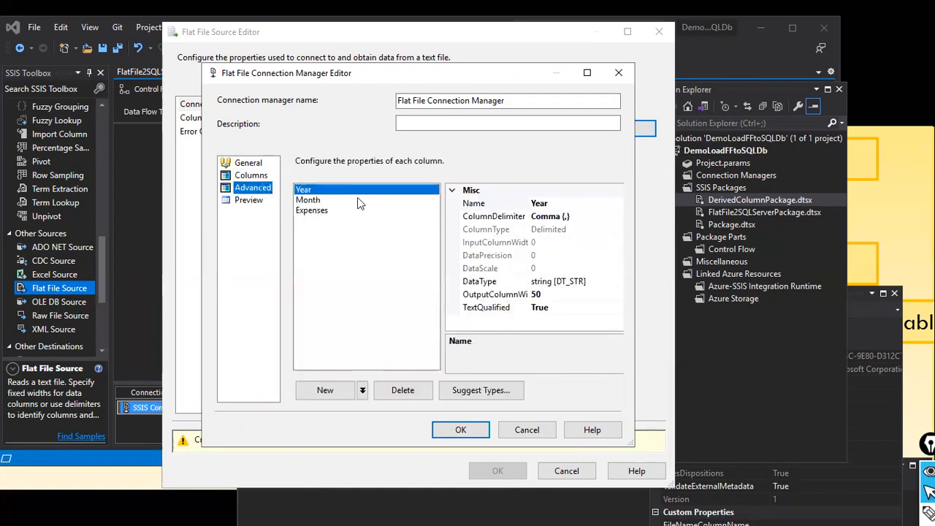
left_click(319, 200)
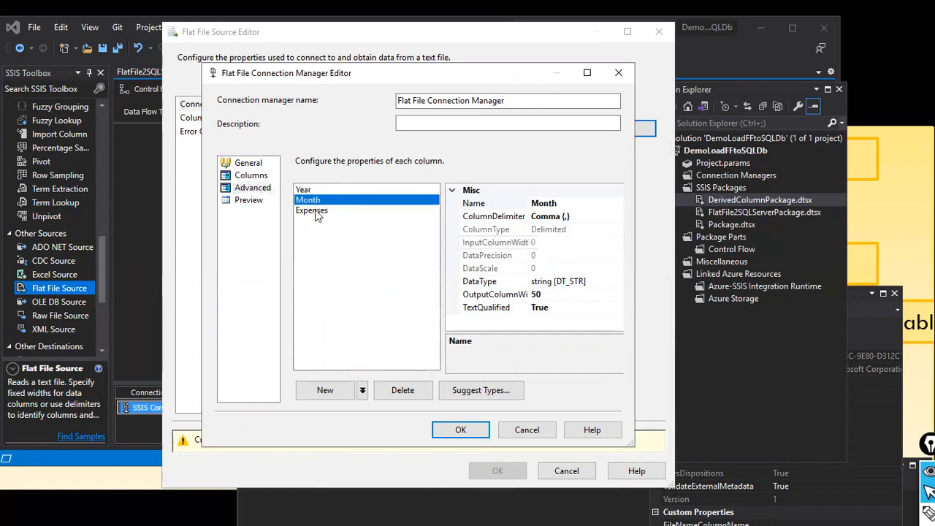
left_click(317, 211)
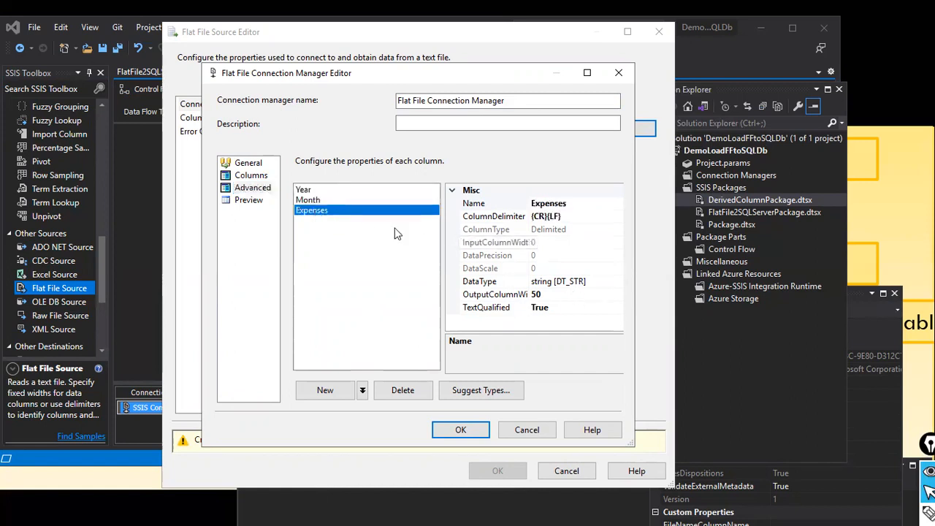
Step: Set the Year column's data type to numeric [DT_NUMERIC]
left_click(327, 191)
left_click(587, 283)
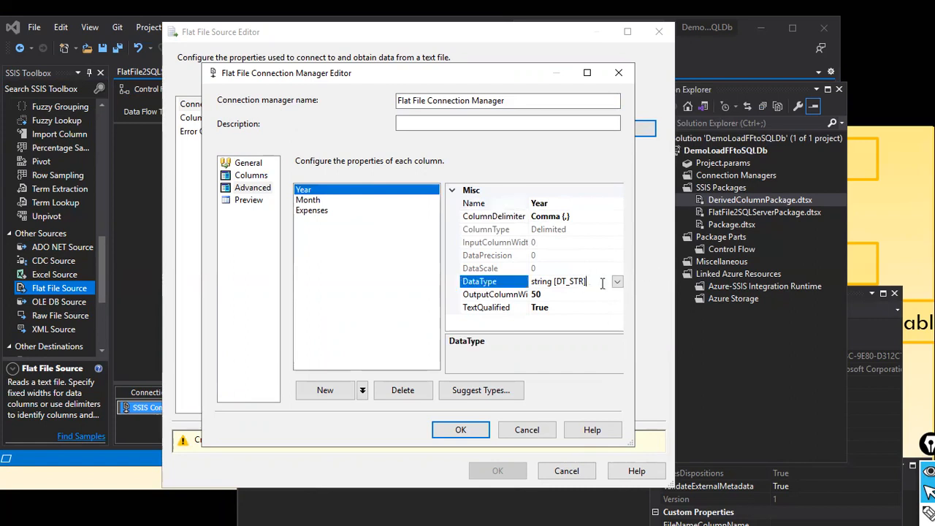
left_click(617, 282)
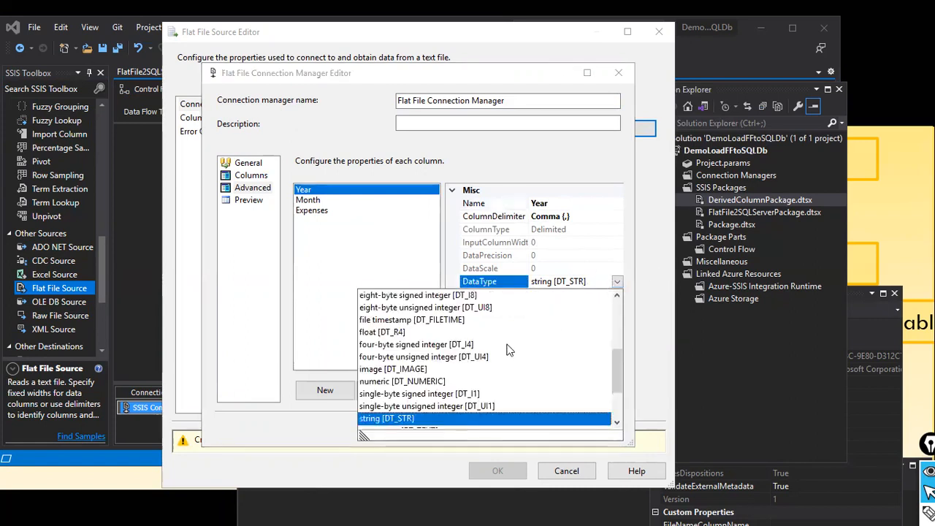
left_click(431, 381)
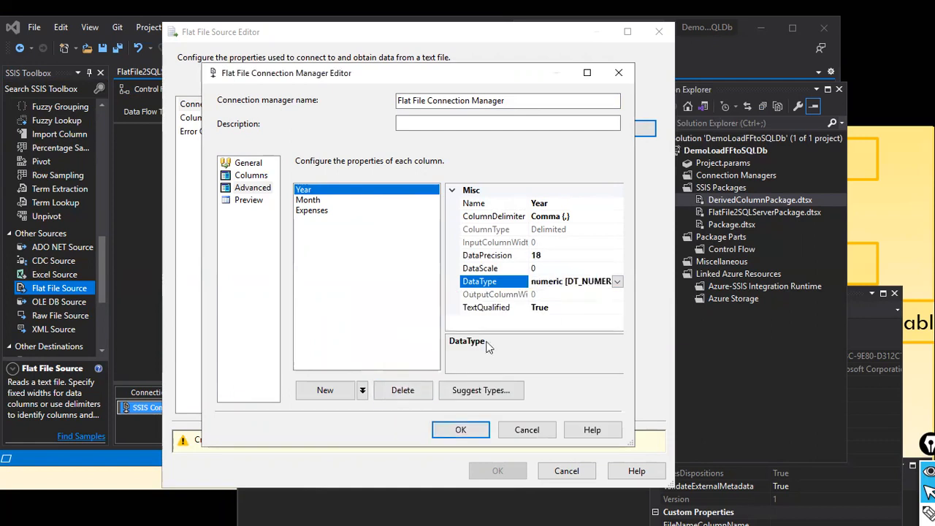
Step: Set the Month column's data type to numeric [DT_NUMERIC]
left_click(308, 203)
left_click(606, 284)
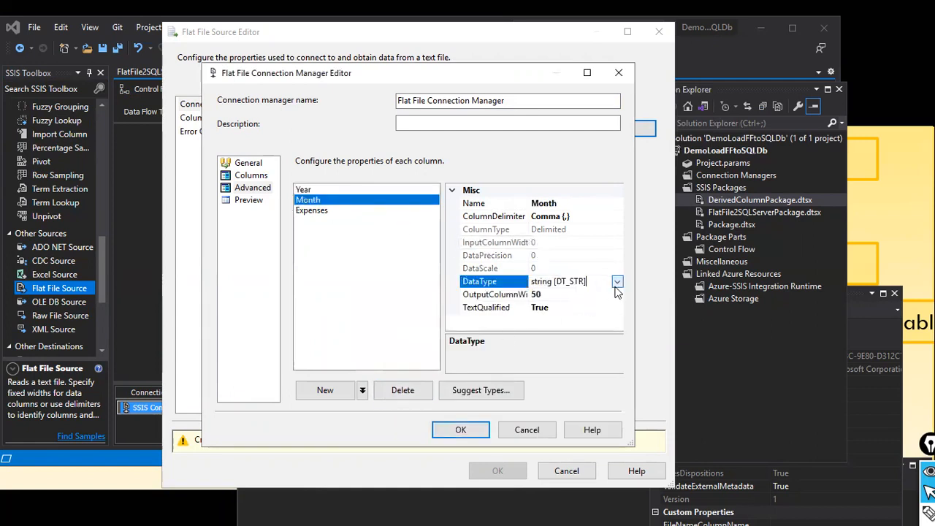
left_click(617, 282)
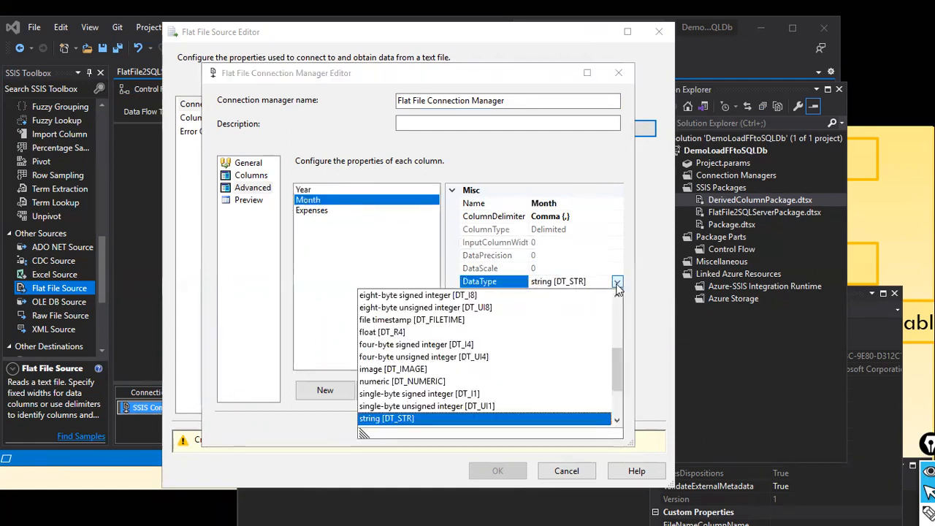
left_click(422, 380)
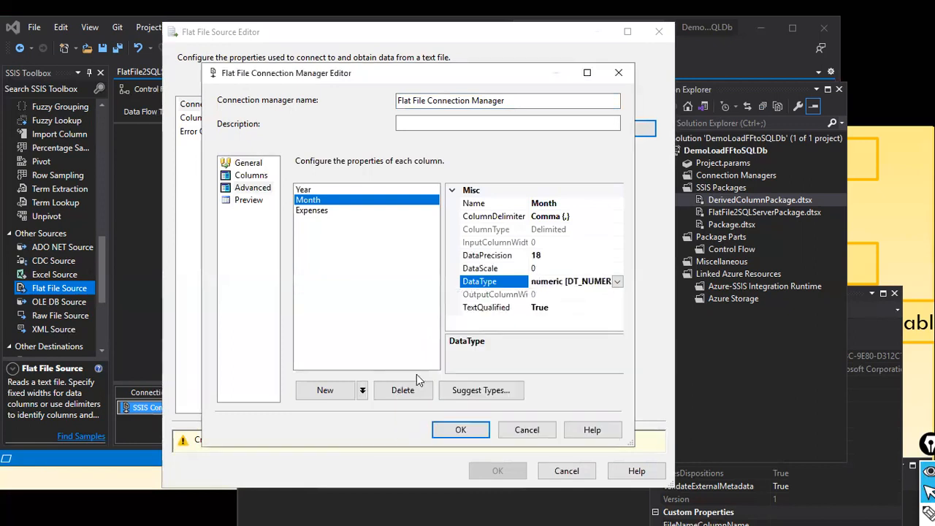
Step: Set the Expenses column's data type to numeric [DT_NUMERIC]
left_click(322, 211)
left_click(617, 282)
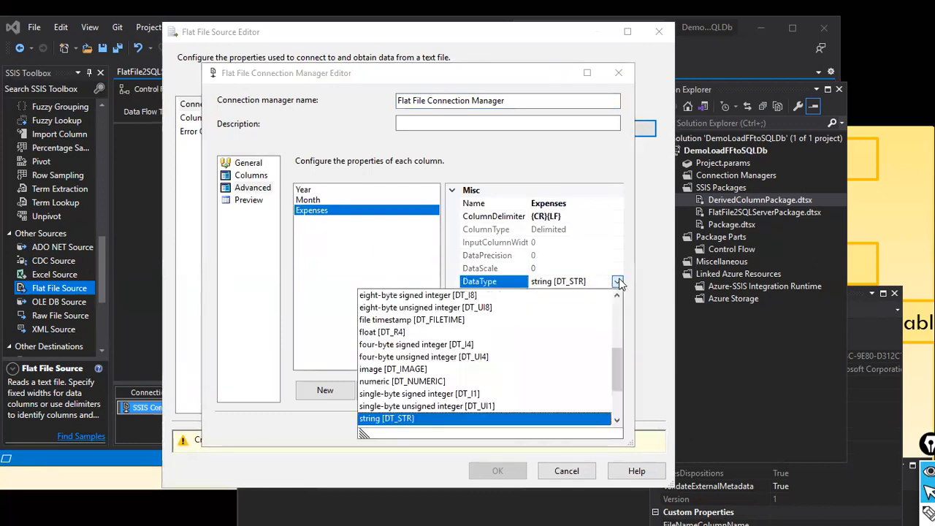
left_click(434, 381)
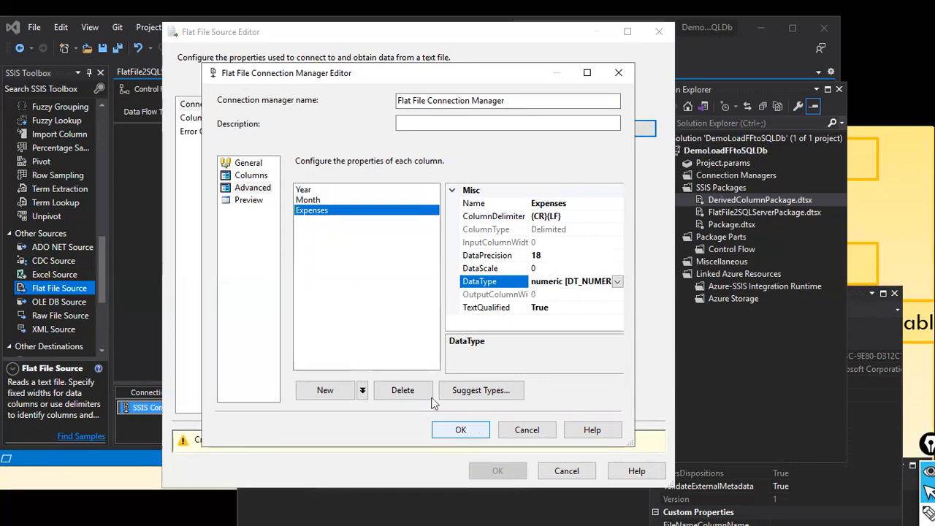
Step: Preview the rows of the expenses file and accept the flat file connection manager's settings
left_click(245, 205)
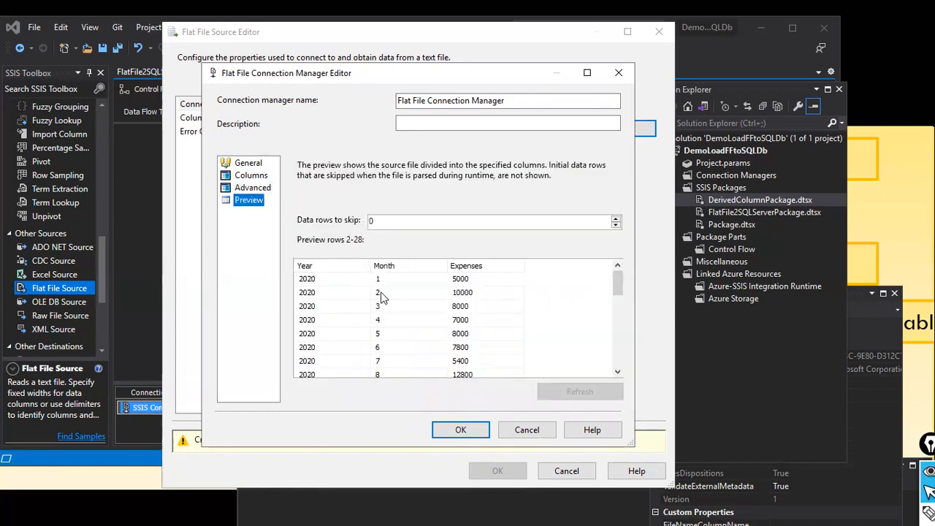
scroll(610, 307, "down", 4)
scroll(612, 311, "up", 4)
scroll(584, 343, "down", 4)
scroll(556, 369, "down", 3)
scroll(555, 369, "up", 7)
left_click(471, 436)
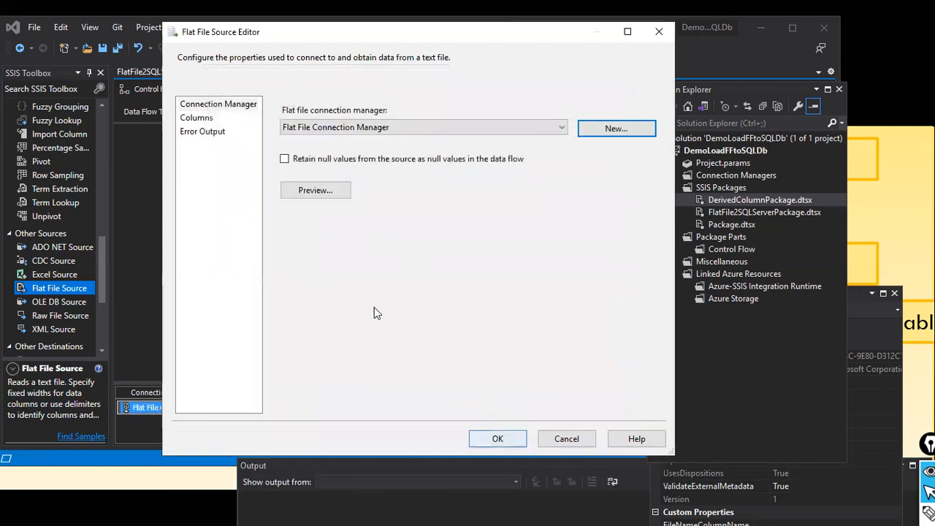
Step: Preview the Flat File Source's data and accept the source's configuration
left_click(307, 190)
left_click(533, 360)
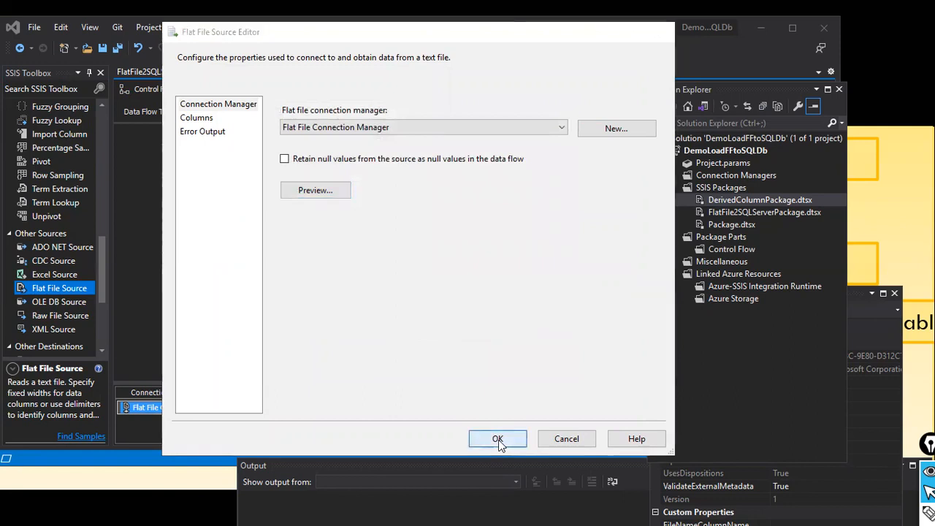
left_click(498, 440)
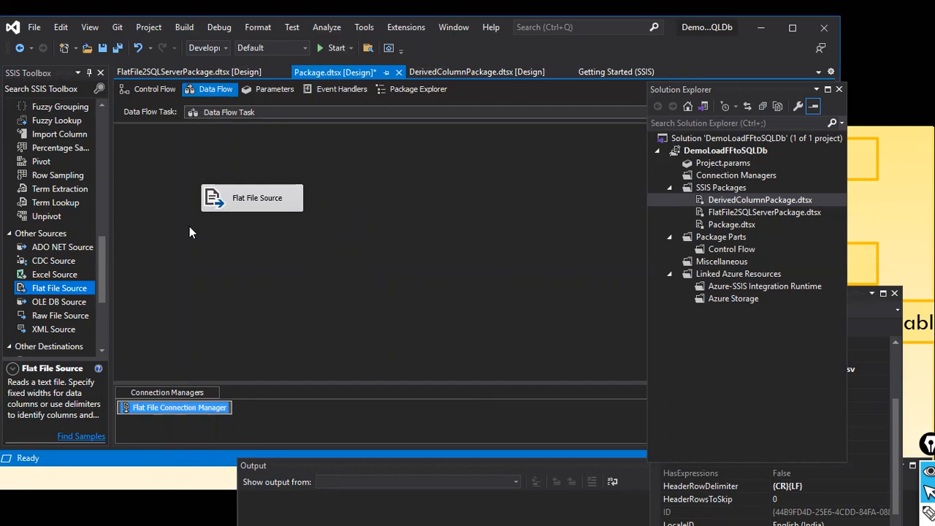
Step: Add an OLE DB Destination to the data flow below the Flat File Source
scroll(95, 222, "up", 12)
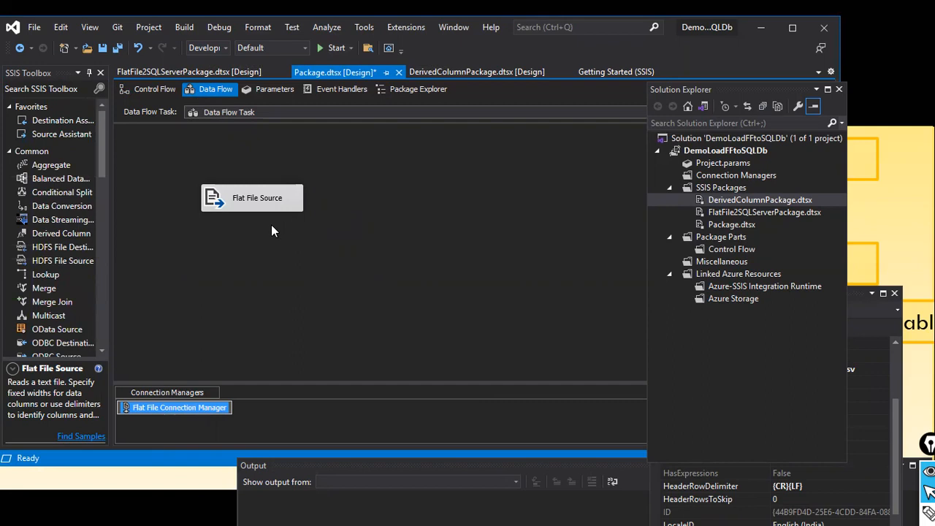
scroll(101, 250, "down", 12)
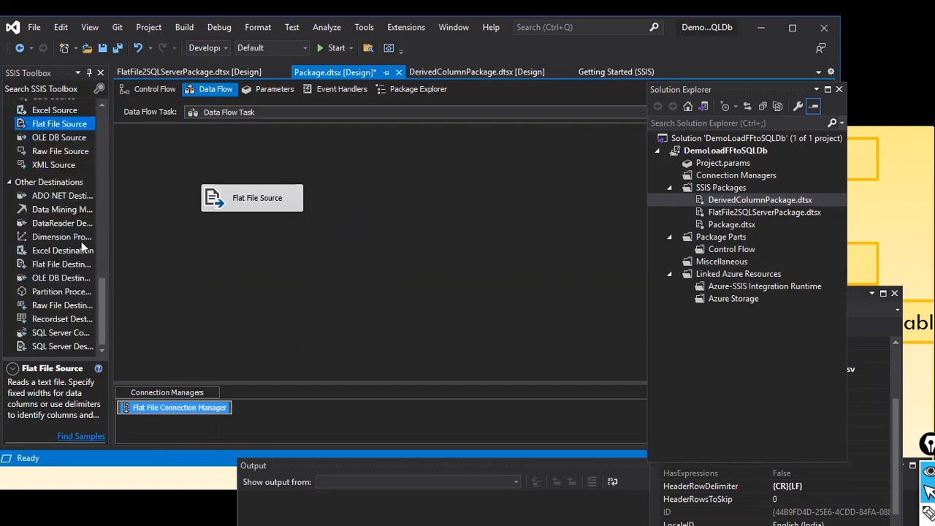
scroll(74, 192, "up", 2)
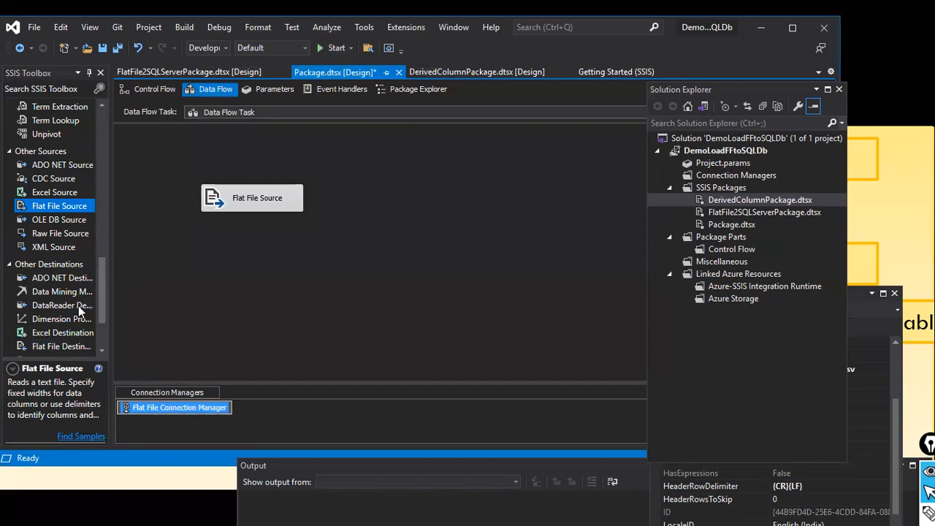
scroll(93, 295, "down", 2)
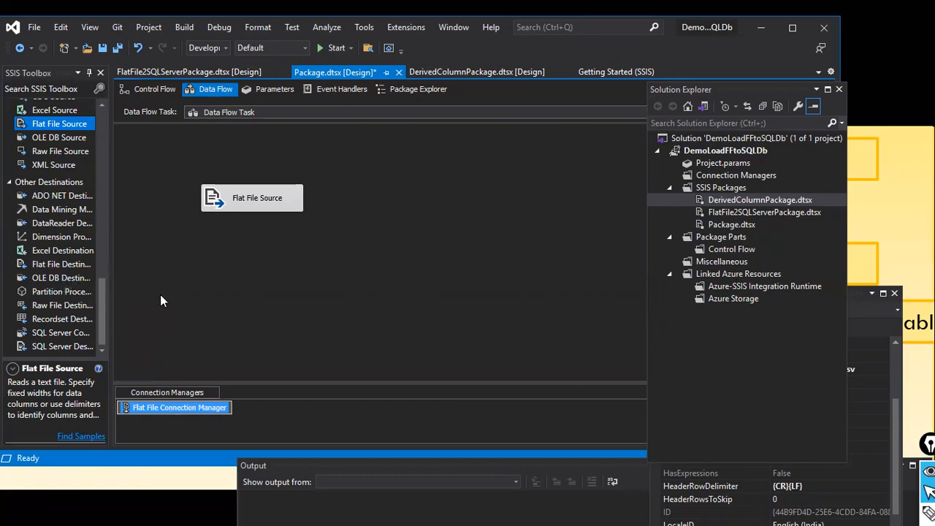
left_click_drag(35, 278, 252, 301)
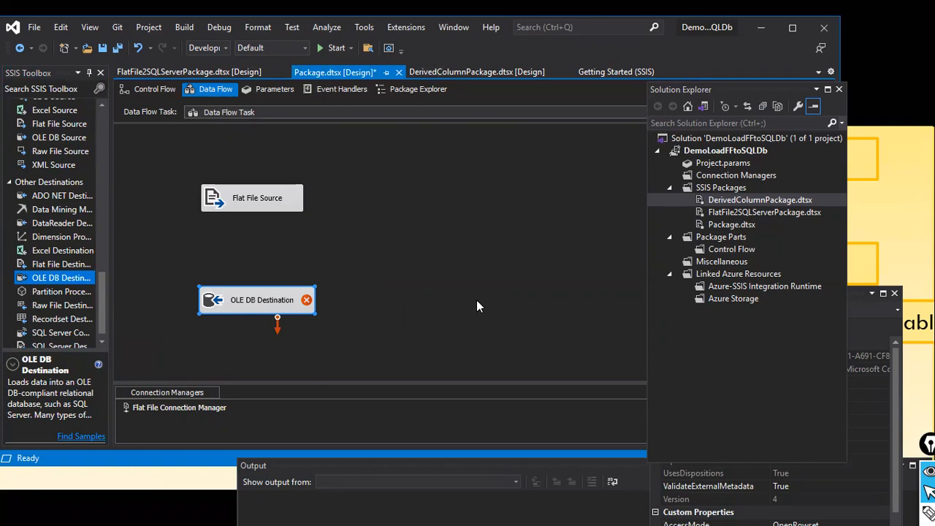
Step: Open the OLE DB Destination for editing and assign it the DESKTOP-8KBBDN3\SQLEXPRESS.Sales connection
left_click(269, 205)
left_click(270, 300)
left_click(241, 196)
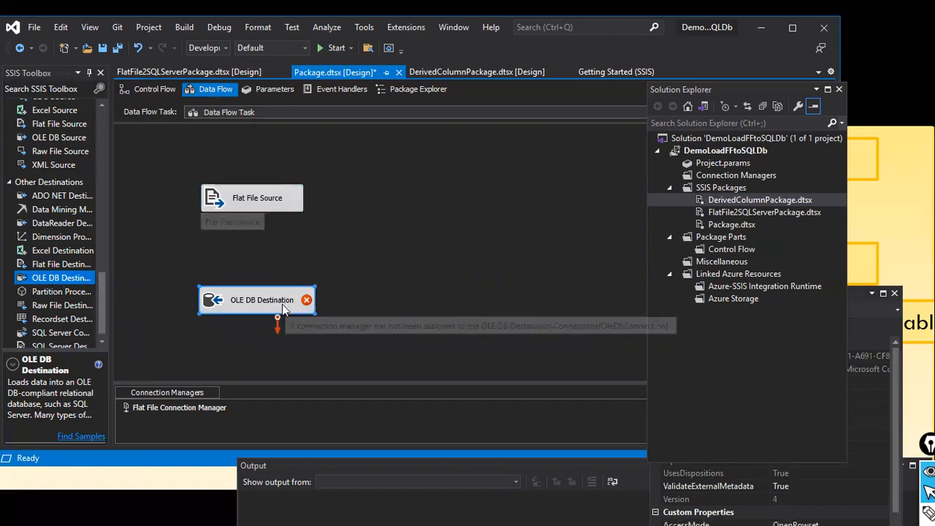
right_click(282, 304)
left_click(302, 305)
left_click(573, 271)
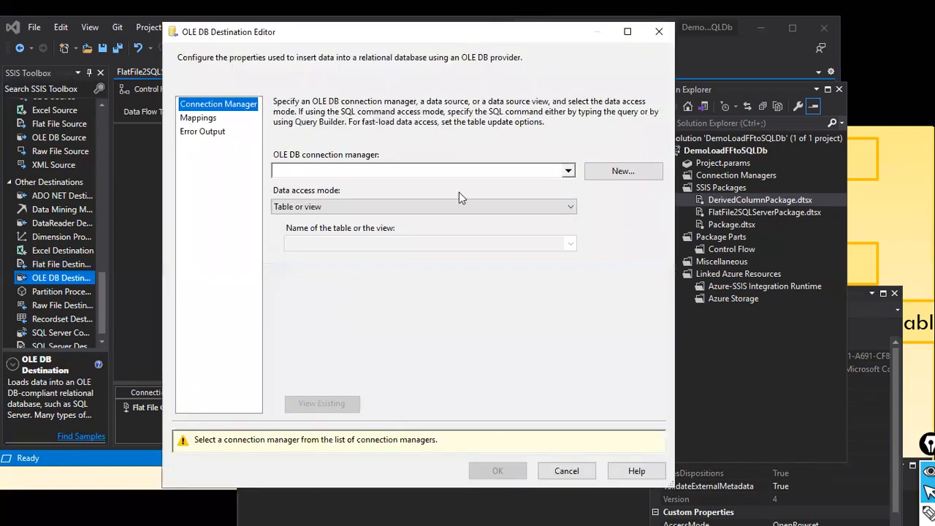
left_click(619, 176)
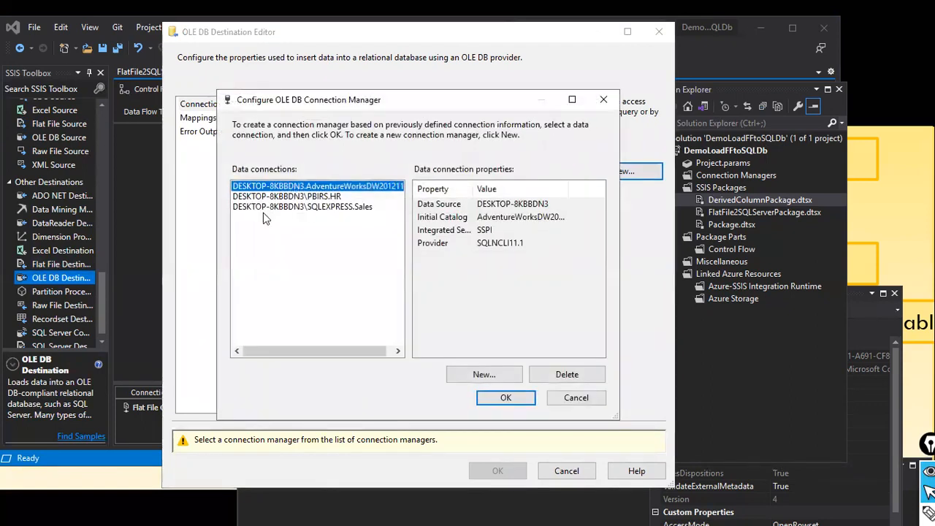
left_click(331, 207)
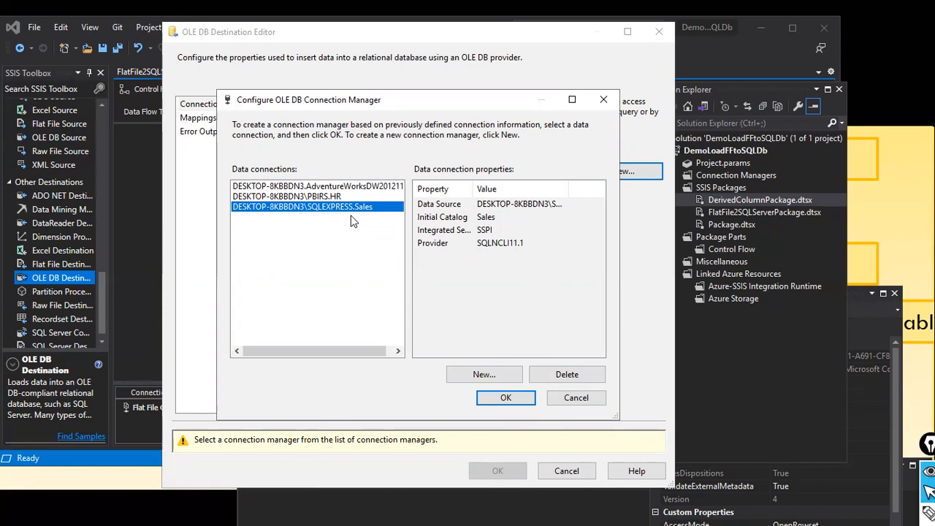
left_click(520, 406)
Step: Browse the tables of the Sales database and select [dbo].[dept] as the destination table
left_click(570, 245)
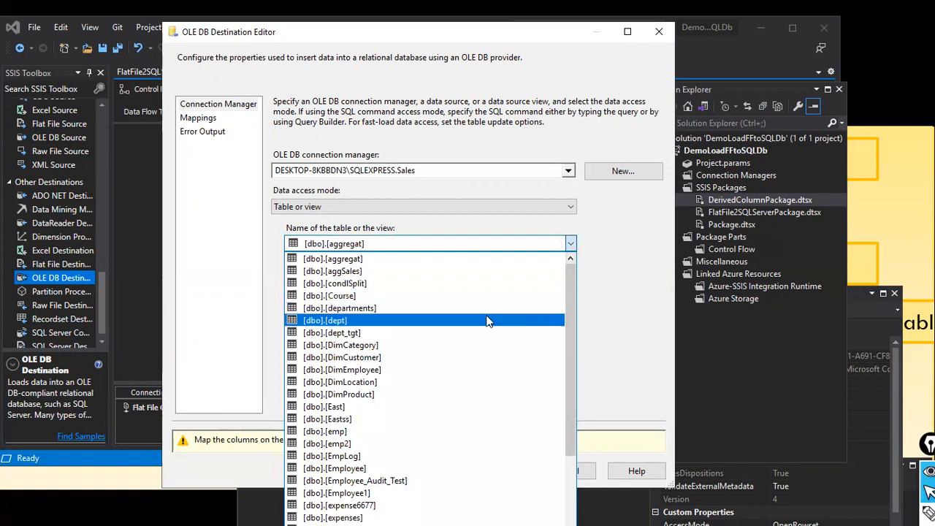
scroll(488, 322, "down", 4)
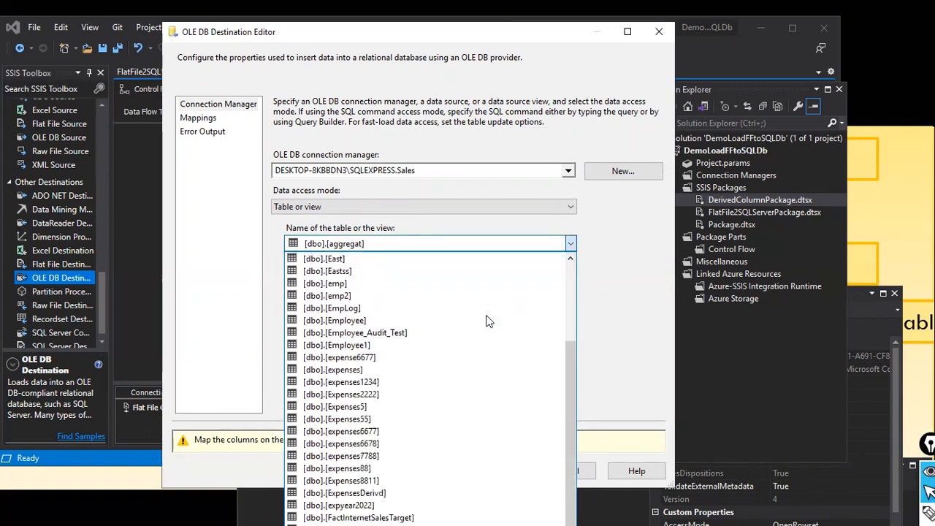
scroll(488, 321, "up", 4)
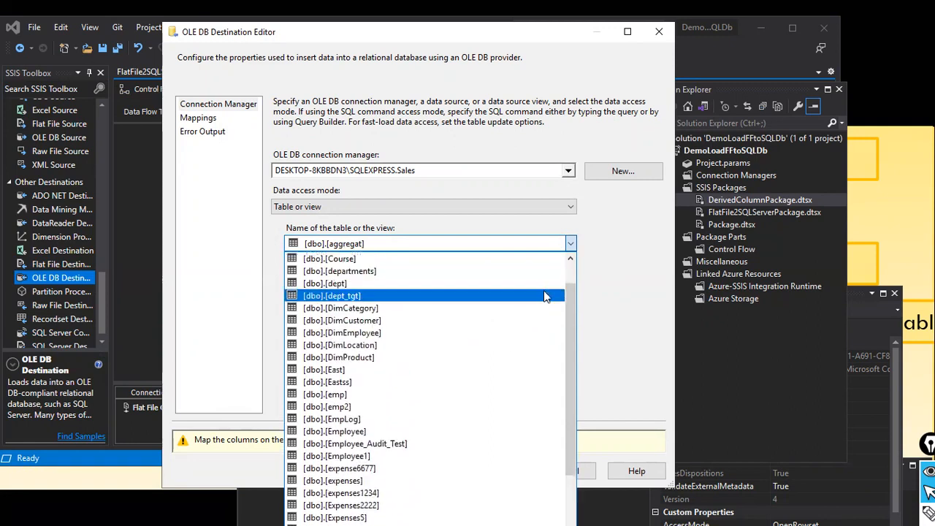
left_click(546, 294)
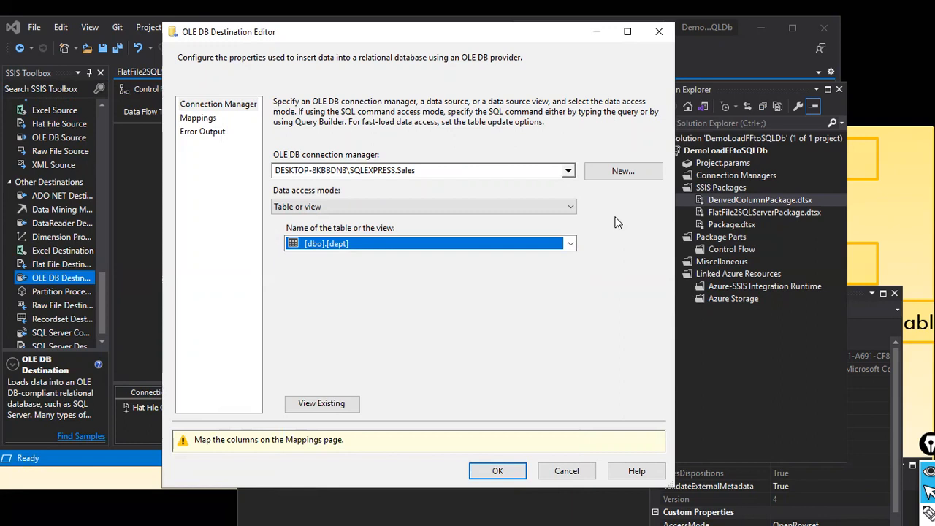
left_click(569, 244)
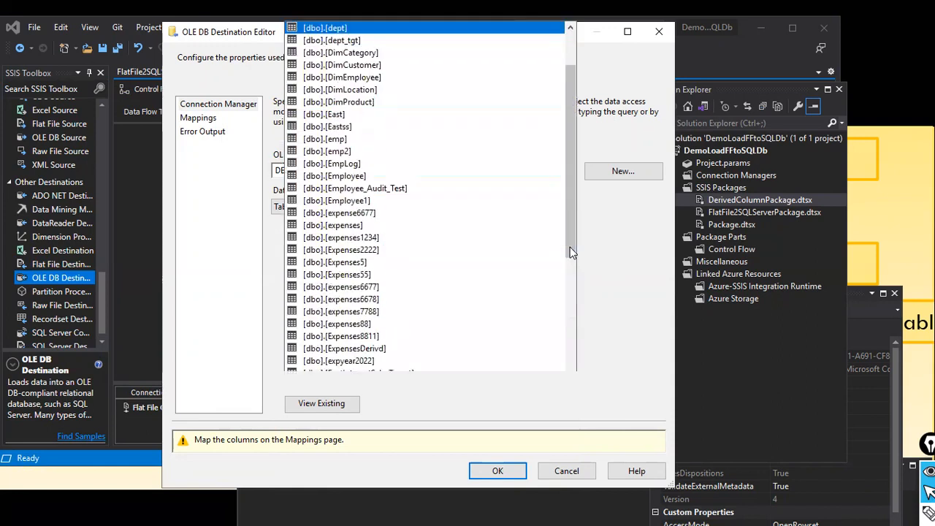
left_click(617, 224)
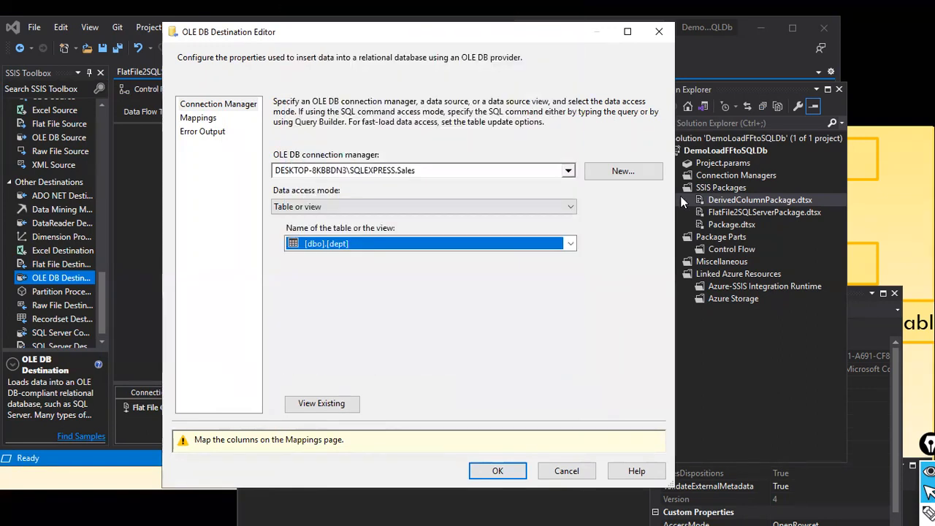
Step: Try the "Table or view - fast load" data access mode and switch back to "Table or view"
left_click(632, 175)
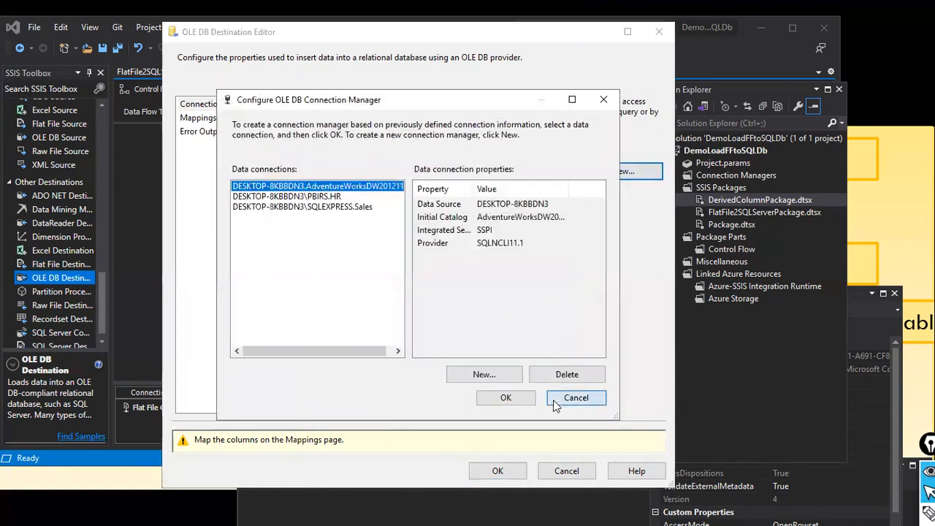
left_click(555, 400)
left_click(532, 207)
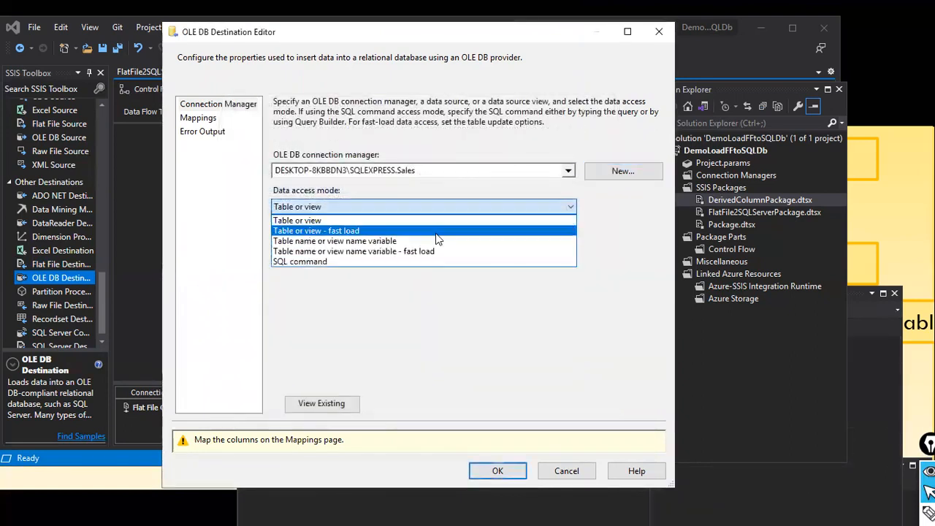
left_click(406, 231)
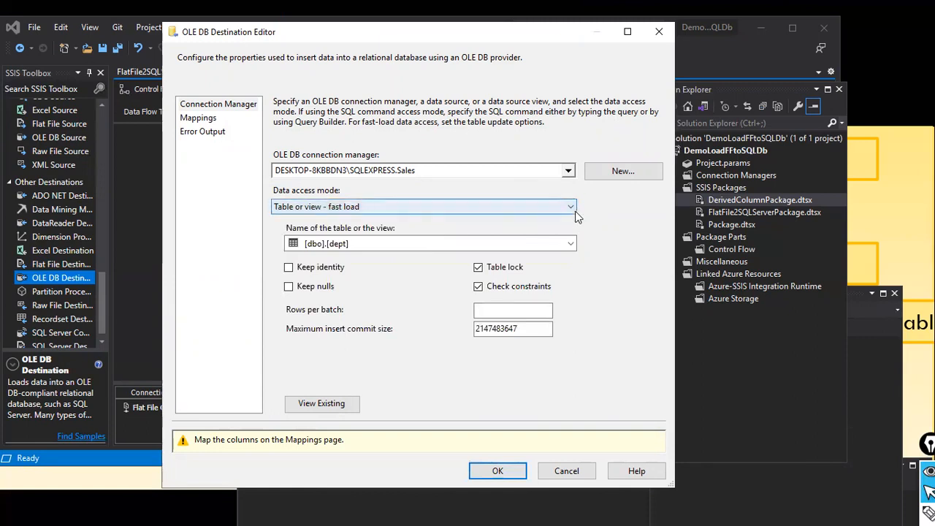
left_click(573, 211)
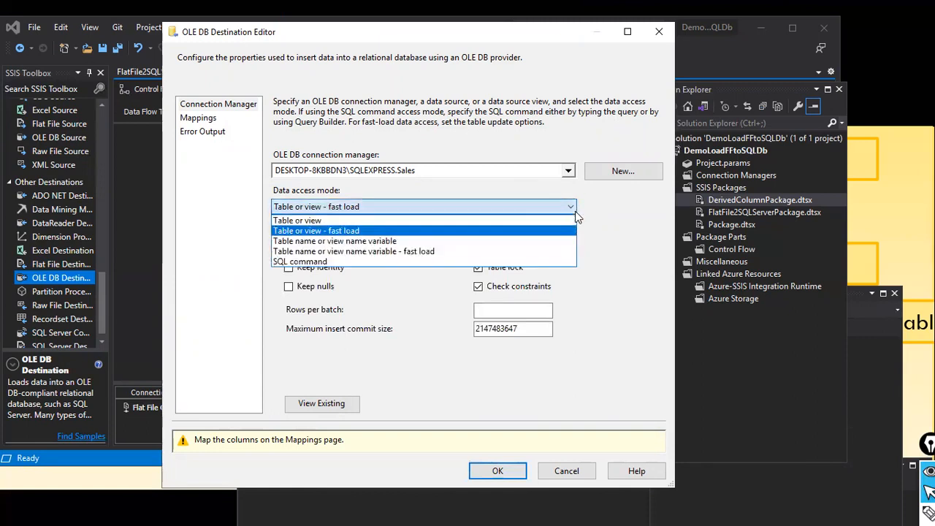
left_click(369, 220)
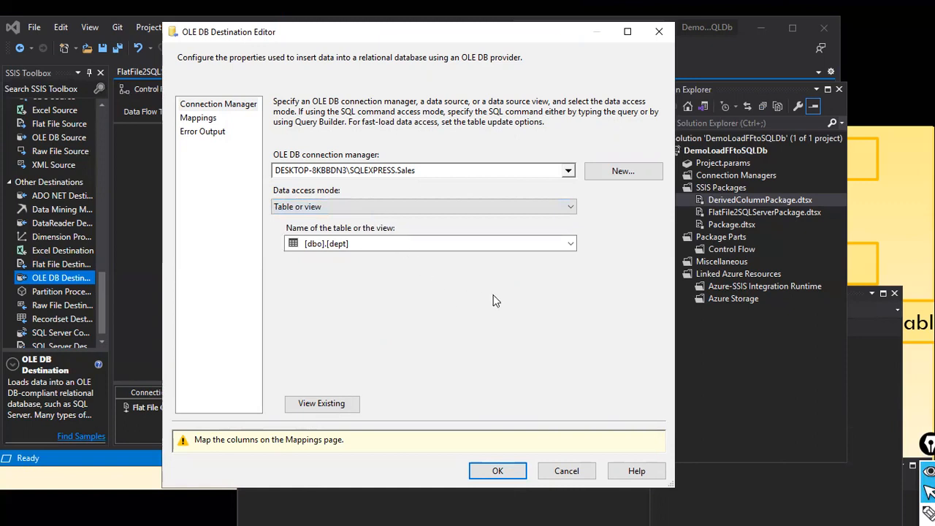
Step: Look over the OLE DB Destination's column mappings and the available data access modes
left_click(219, 117)
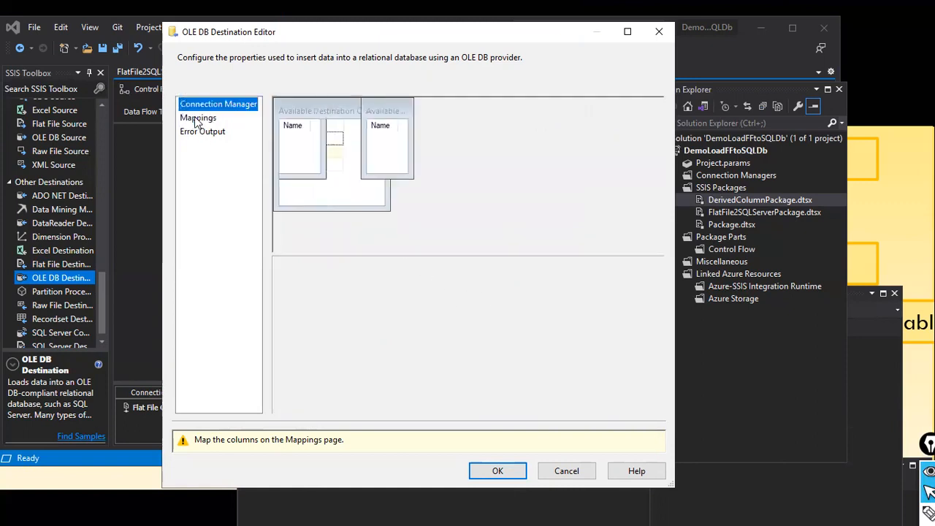
left_click(221, 106)
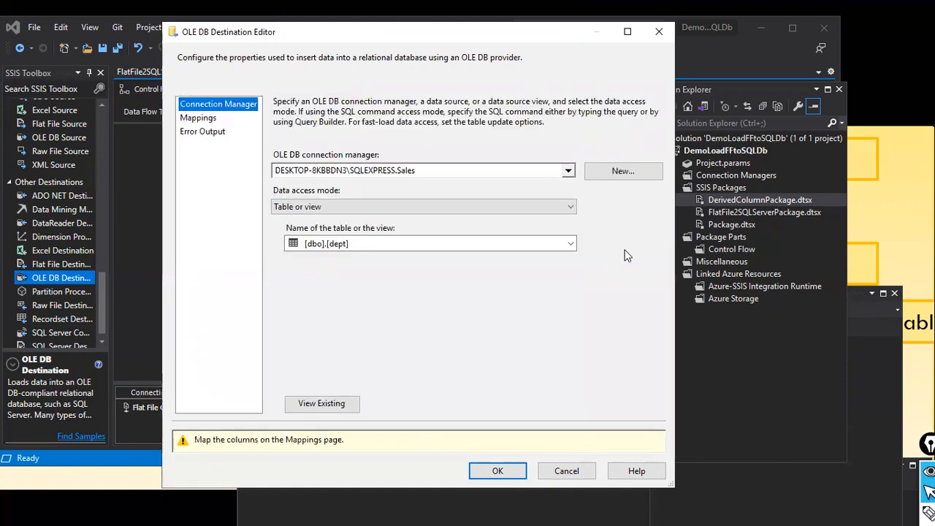
left_click(557, 207)
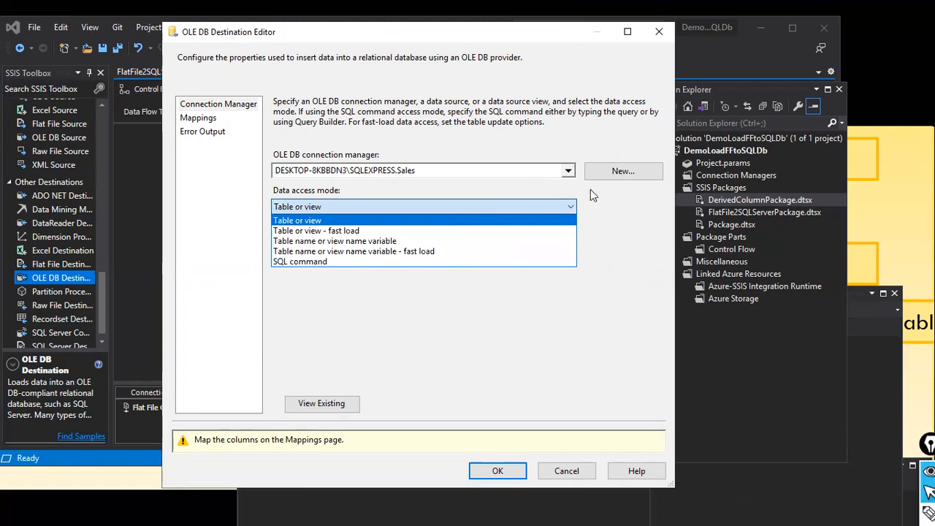
left_click(599, 215)
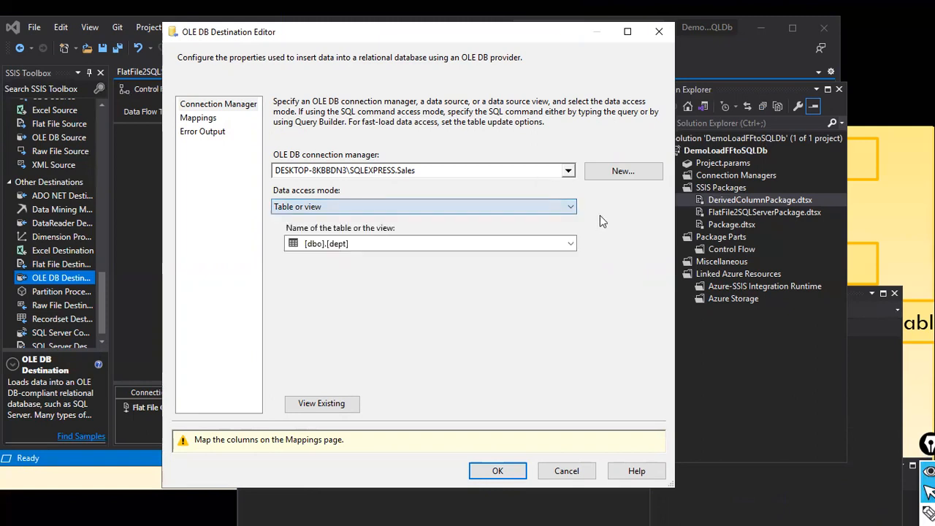
Step: Browse the available destination tables, keeping [dbo].[dept], and preview that table's existing rows
left_click(570, 243)
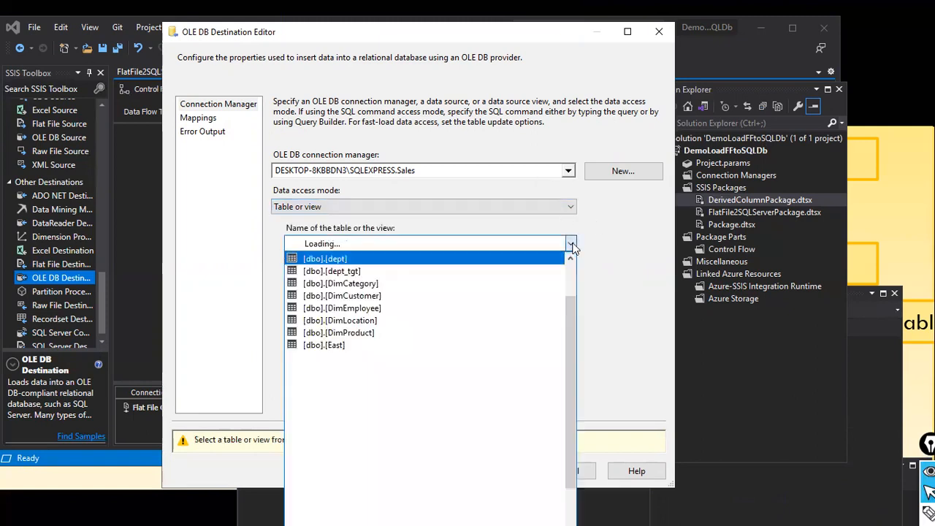
scroll(573, 297, "down", 10)
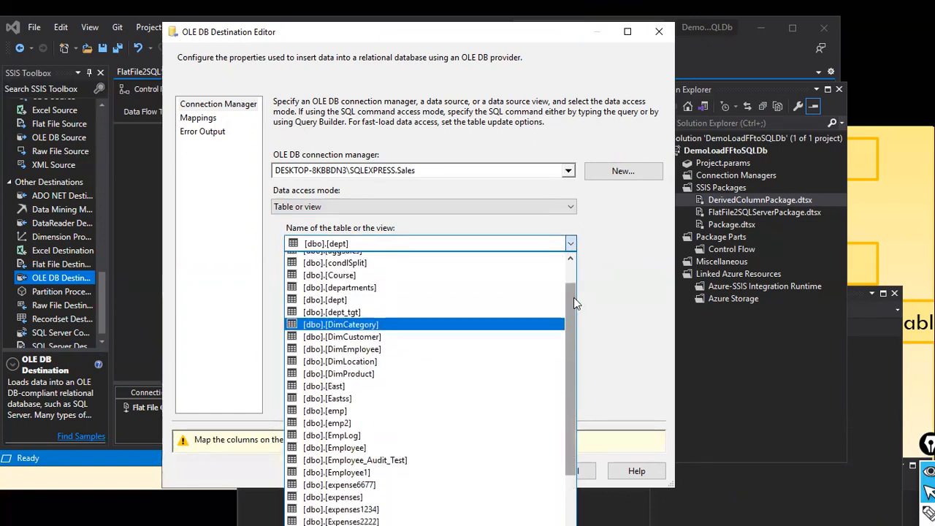
scroll(573, 297, "up", 7)
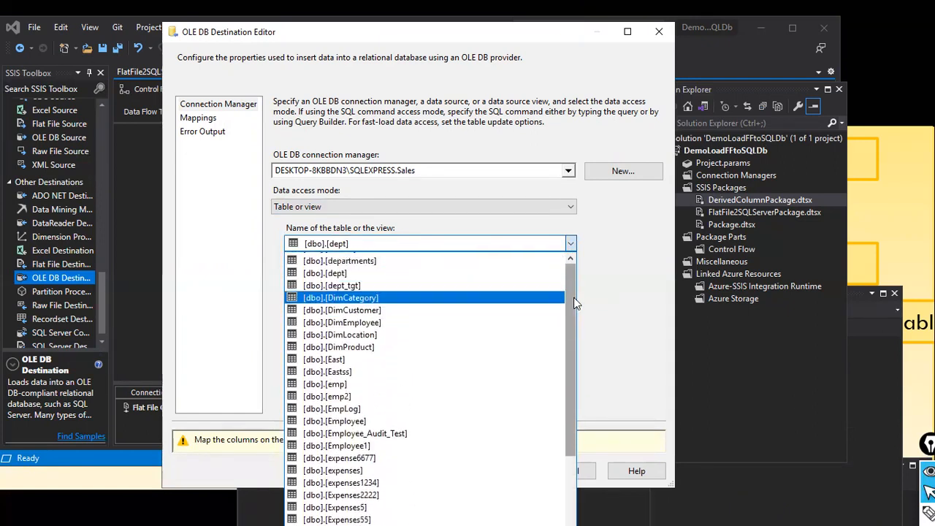
scroll(569, 299, "down", 3)
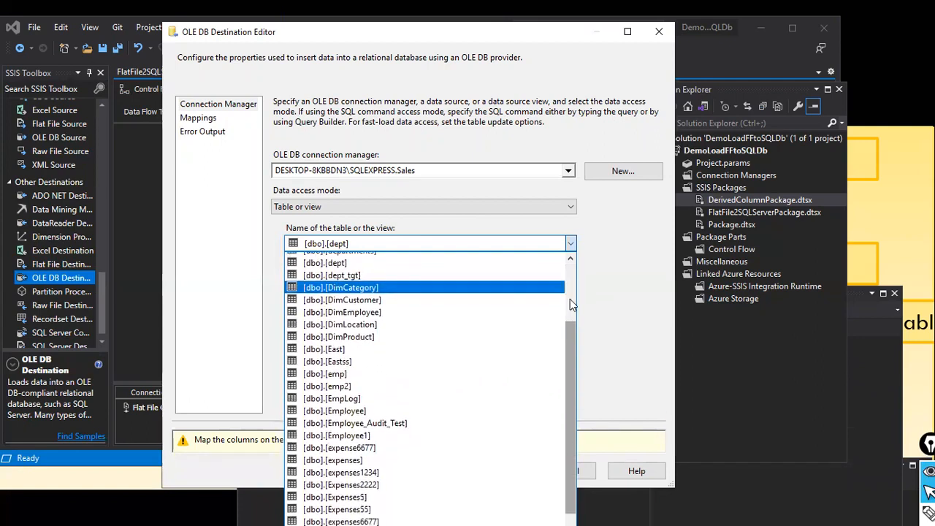
scroll(570, 299, "down", 4)
scroll(569, 298, "up", 4)
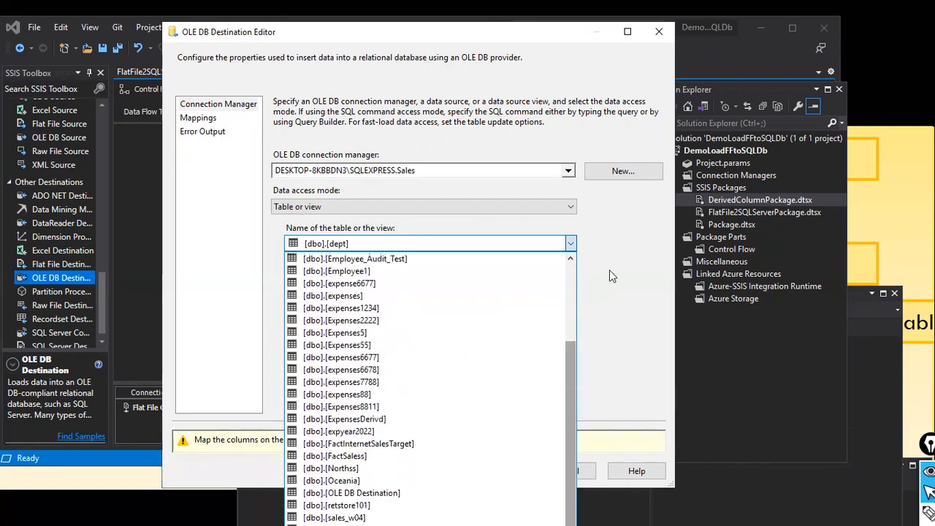
left_click(625, 265)
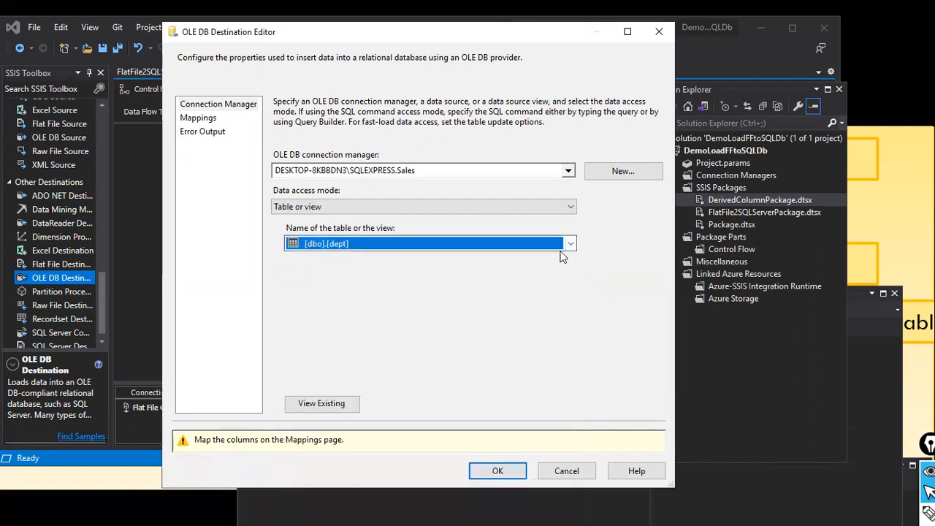
left_click(328, 403)
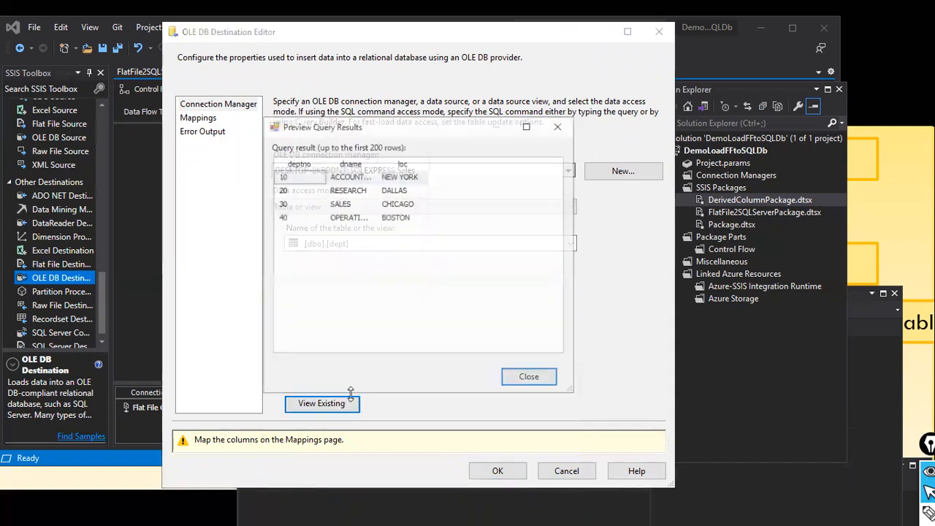
left_click(531, 379)
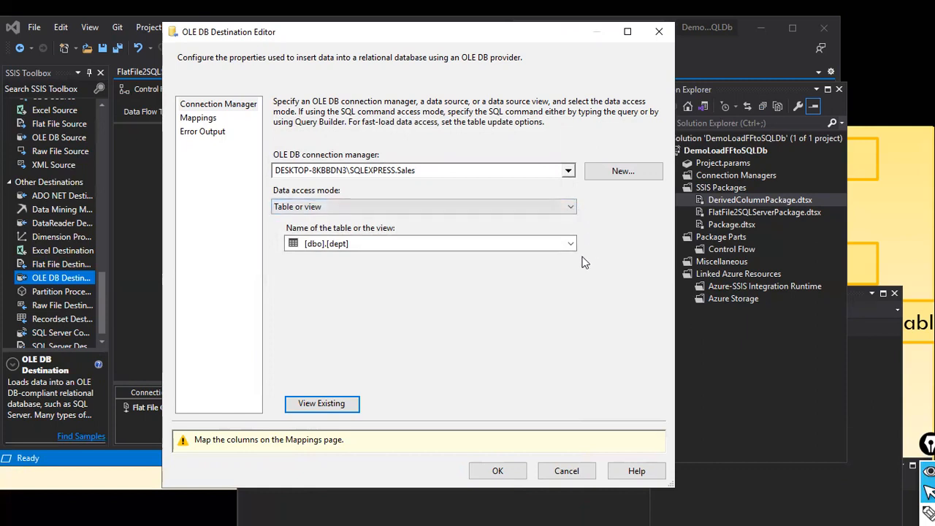
Step: Switch to SQL Server Management Studio and query the top 1000 rows of the dbo.expenses table to examine its columns and data
key("alt+Tab")
key("alt+Tab")
key("alt+Tab")
key("alt+Tab")
key("alt+Tab")
key("alt+Tab")
key("alt+Tab")
key("alt+Tab")
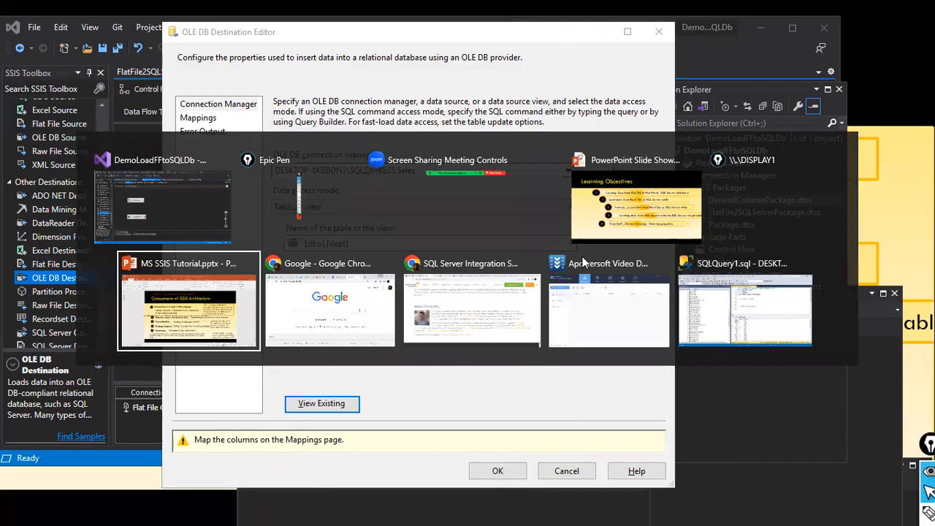
key("alt+Tab")
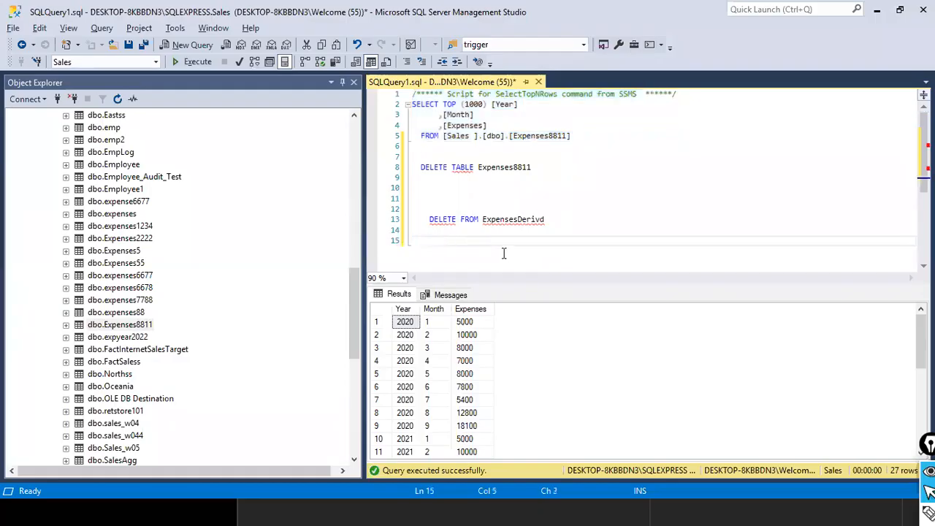
left_click(110, 213)
right_click(111, 214)
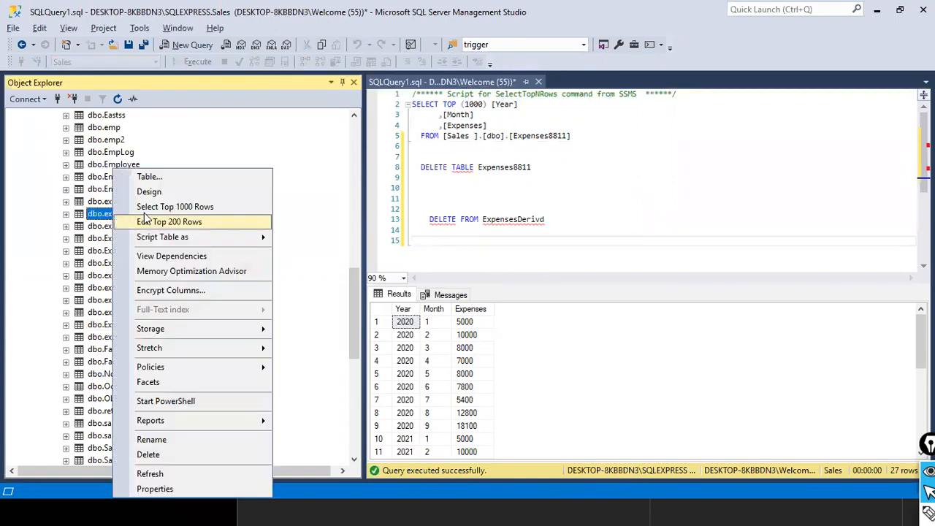
left_click(152, 208)
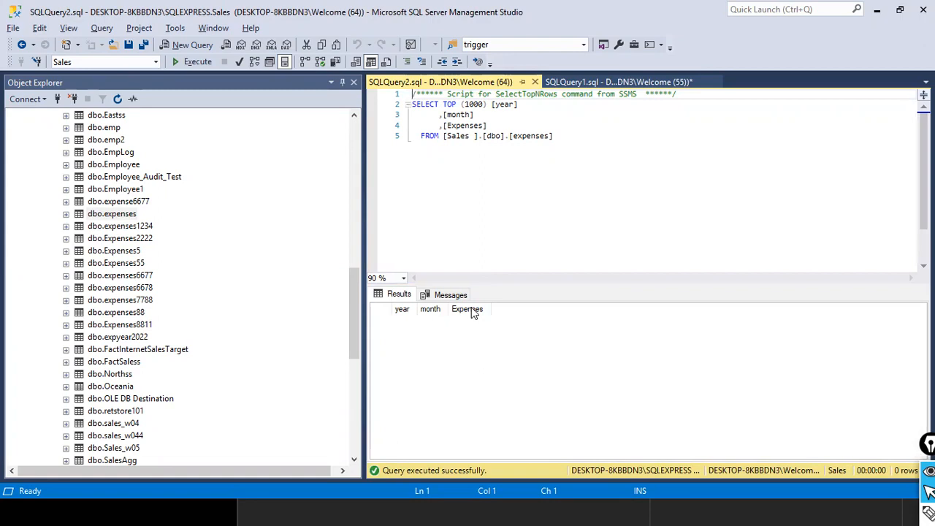
left_click(64, 215)
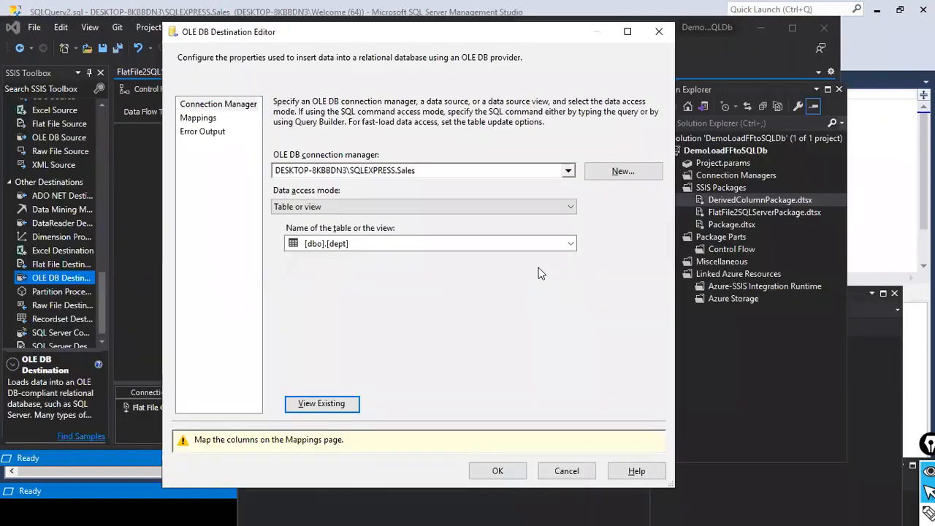
Step: Set the OLE DB Destination's table to [dbo].[expenses] and preview its existing data
left_click(569, 244)
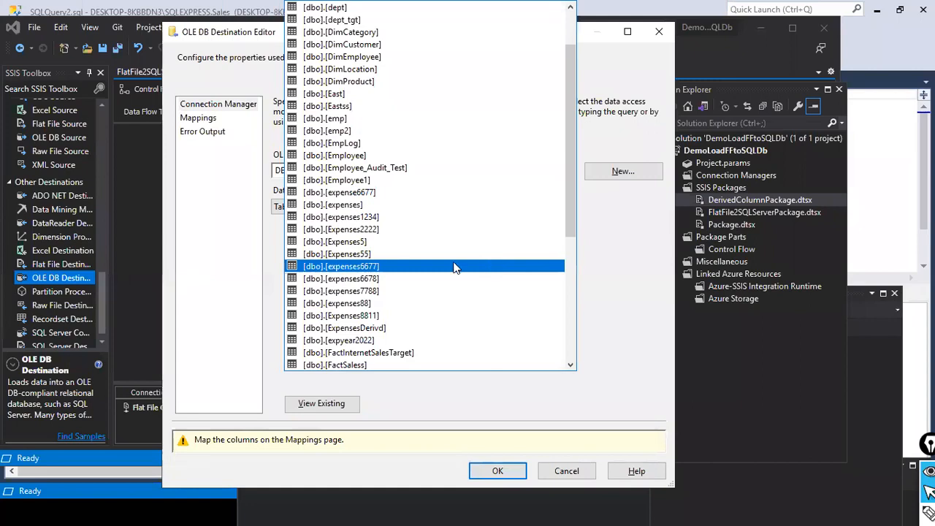
left_click(392, 205)
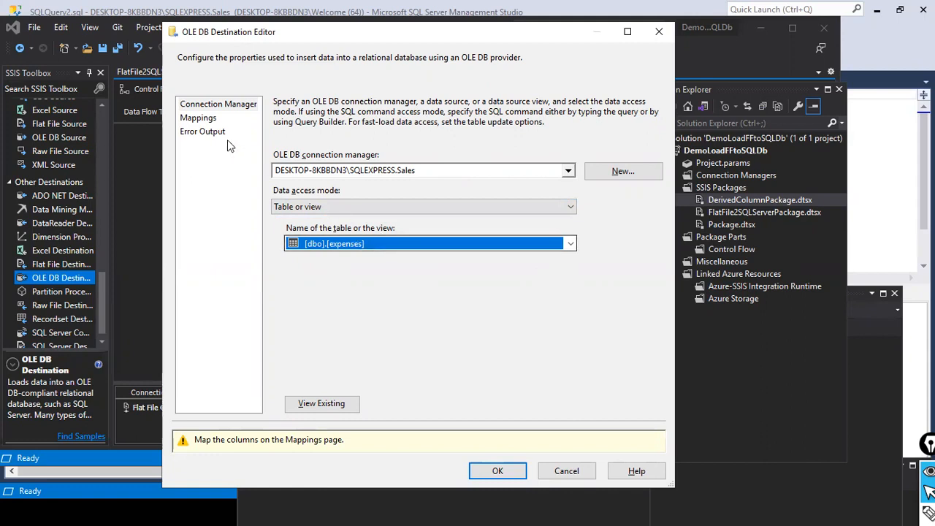
left_click(326, 407)
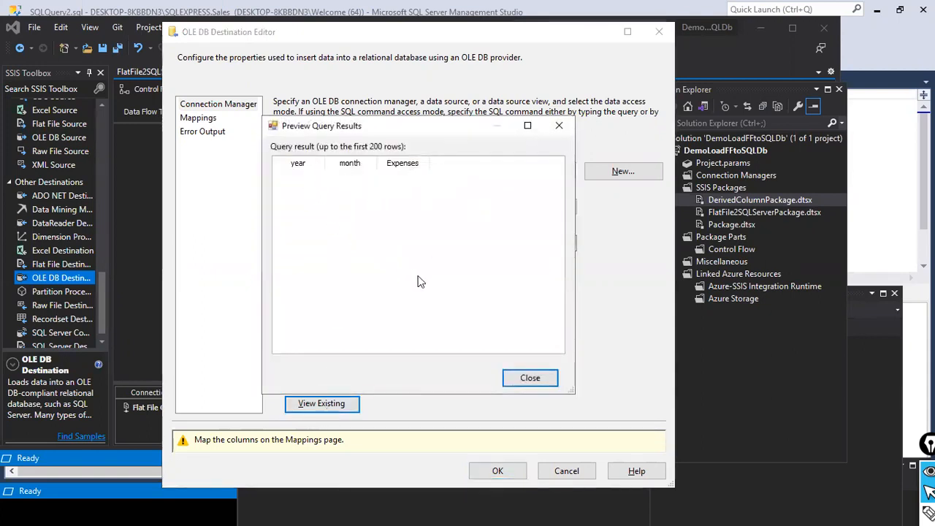
left_click(529, 379)
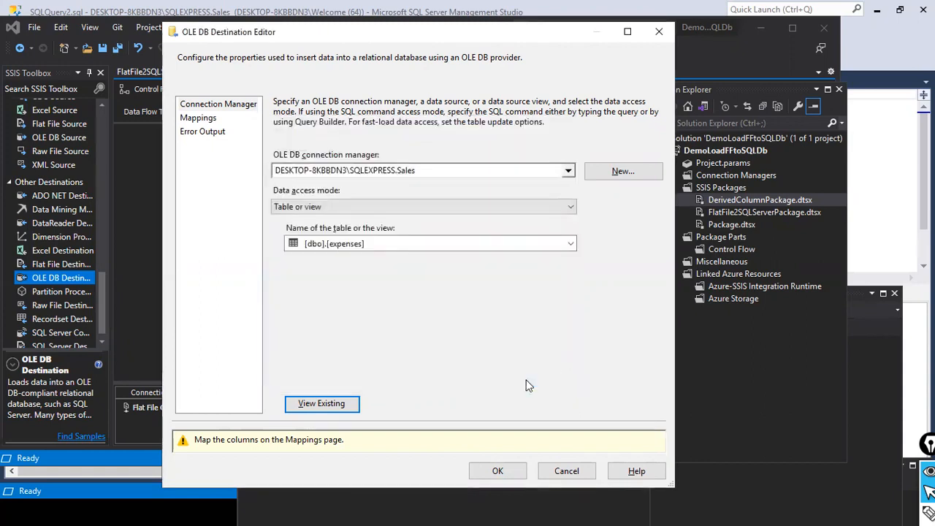
Step: Check the input column choices for the year, month and Expenses destination columns, and accept the destination settings
left_click(198, 117)
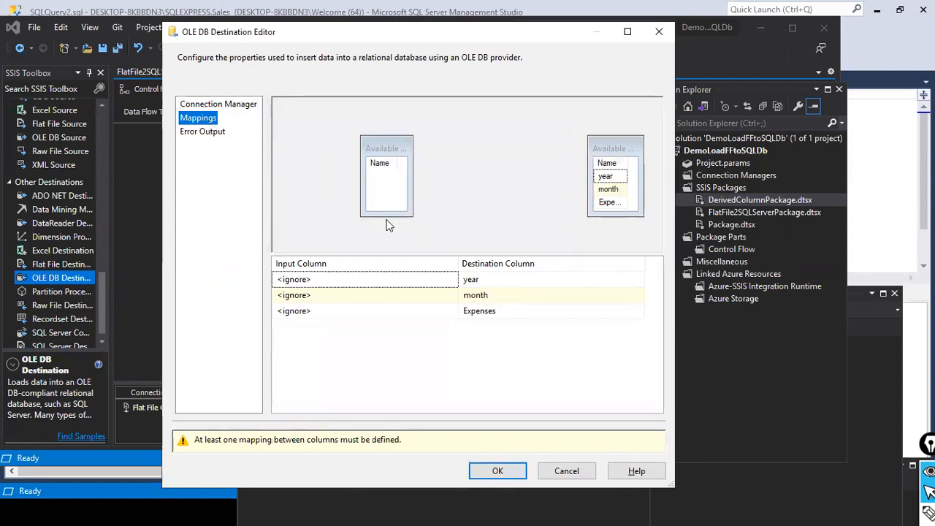
left_click(394, 281)
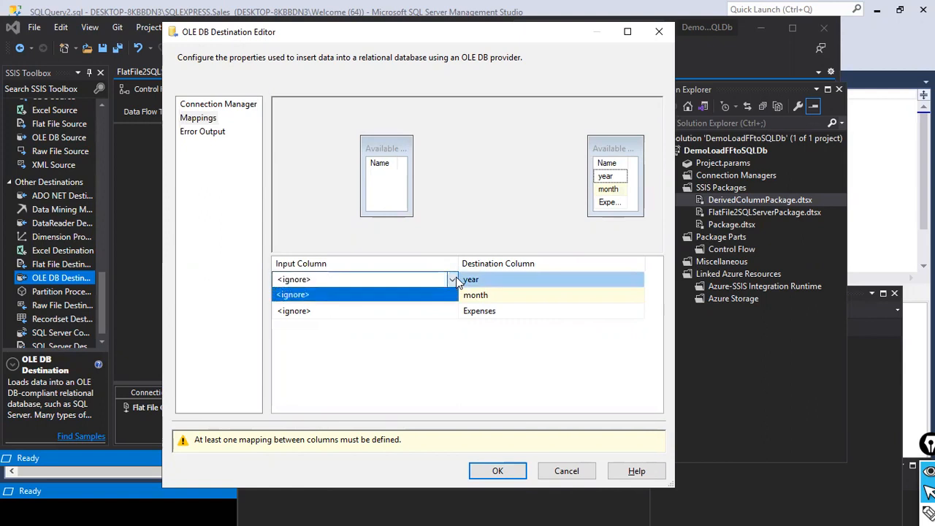
left_click(450, 296)
left_click(452, 295)
left_click(450, 296)
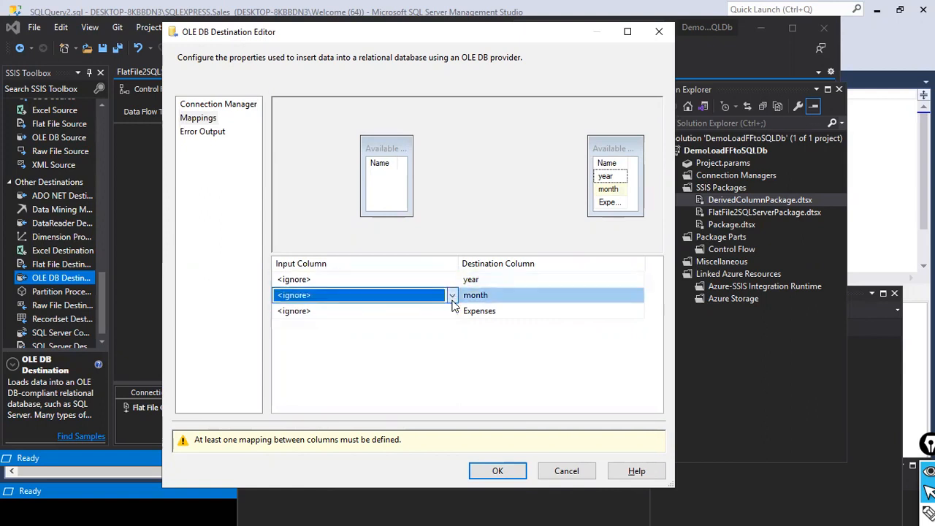
left_click(450, 312)
left_click(452, 311)
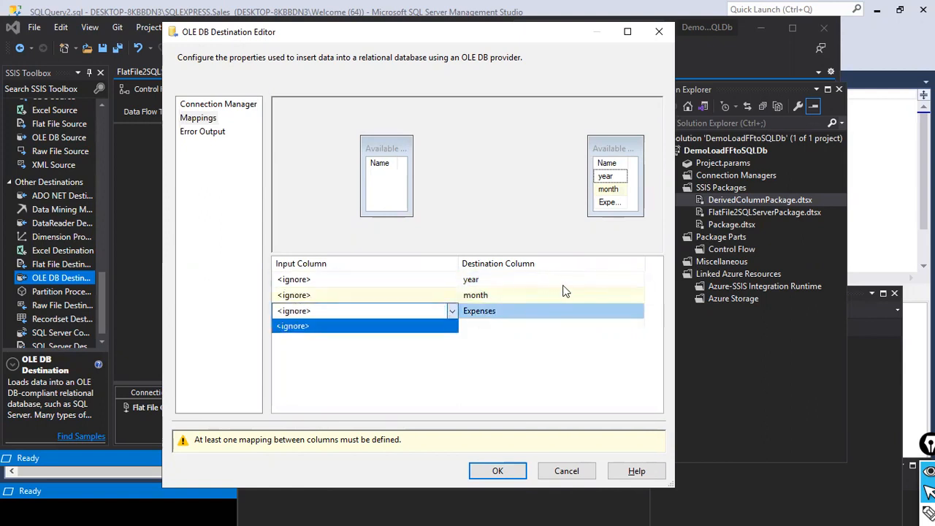
left_click(517, 352)
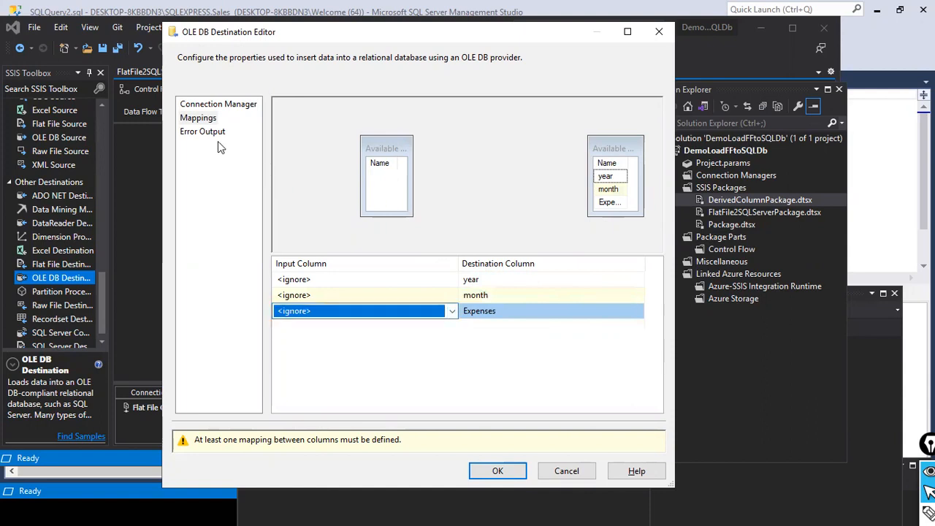
left_click(511, 471)
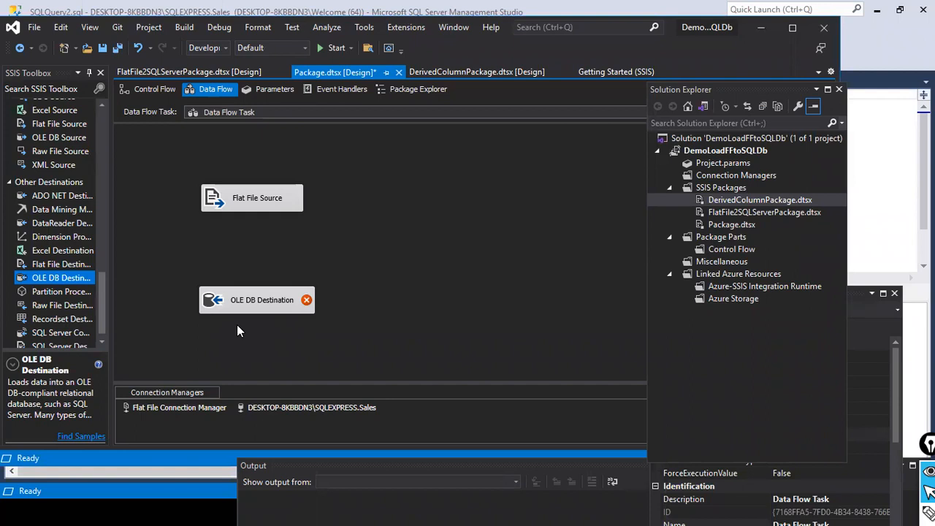
Step: Connect the Flat File Source's output to the OLE DB Destination with a data flow path
left_click(257, 207)
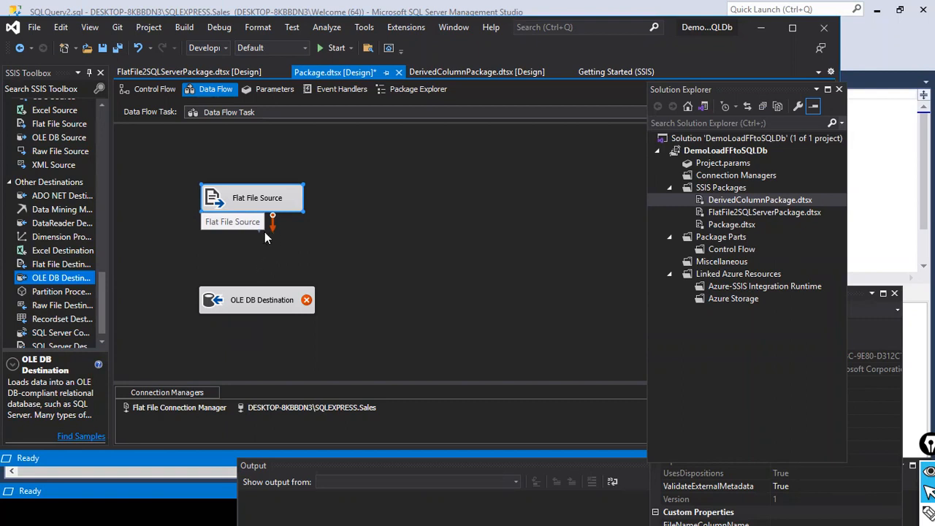
left_click_drag(260, 227, 271, 284)
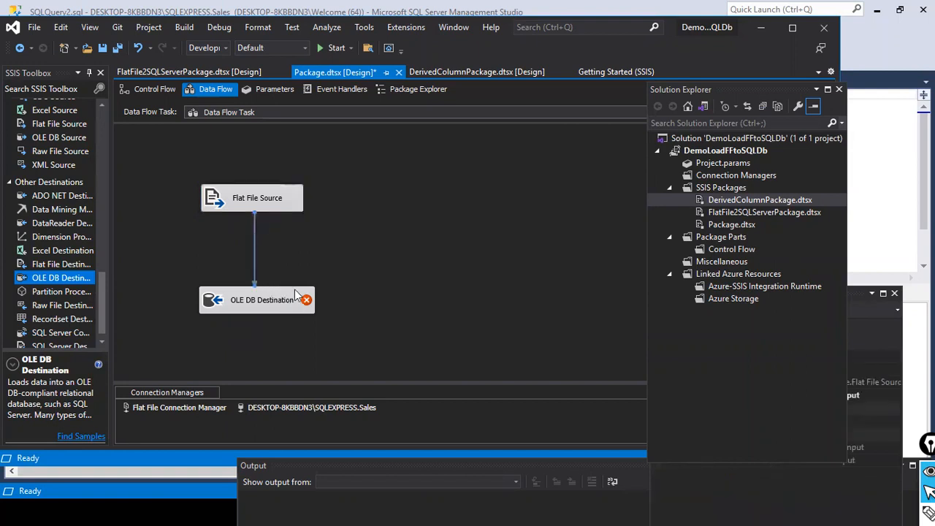
left_click(272, 205)
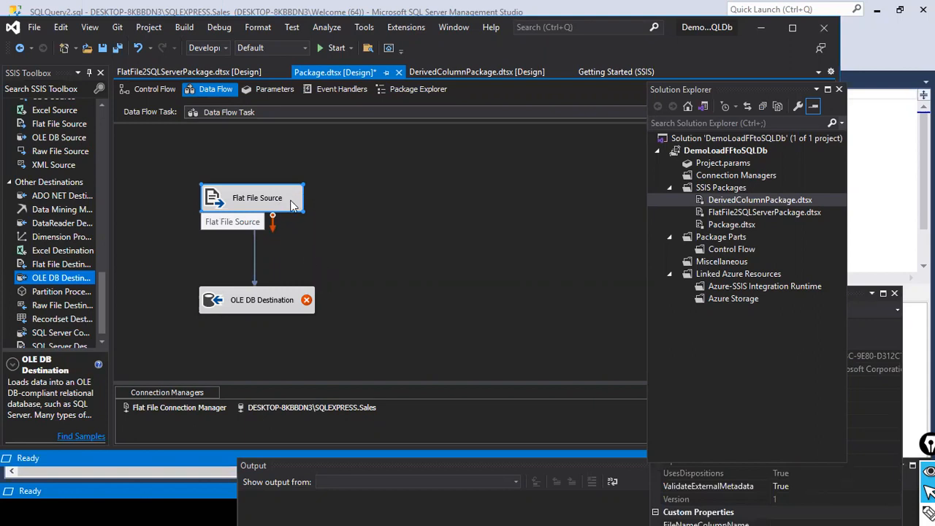
Step: Reopen the OLE DB Destination and accept the mappings of Year, Month and Expenses to the matching destination columns
left_click(259, 303)
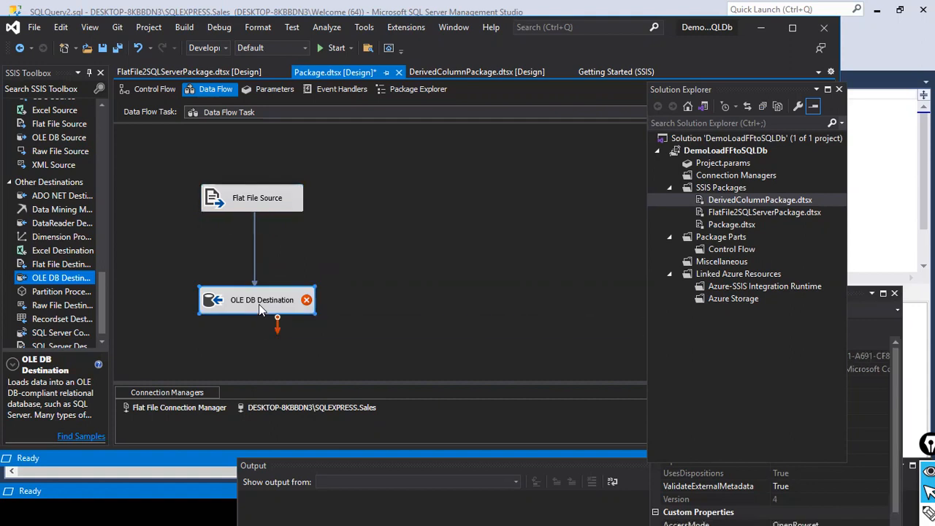
right_click(260, 302)
left_click(292, 307)
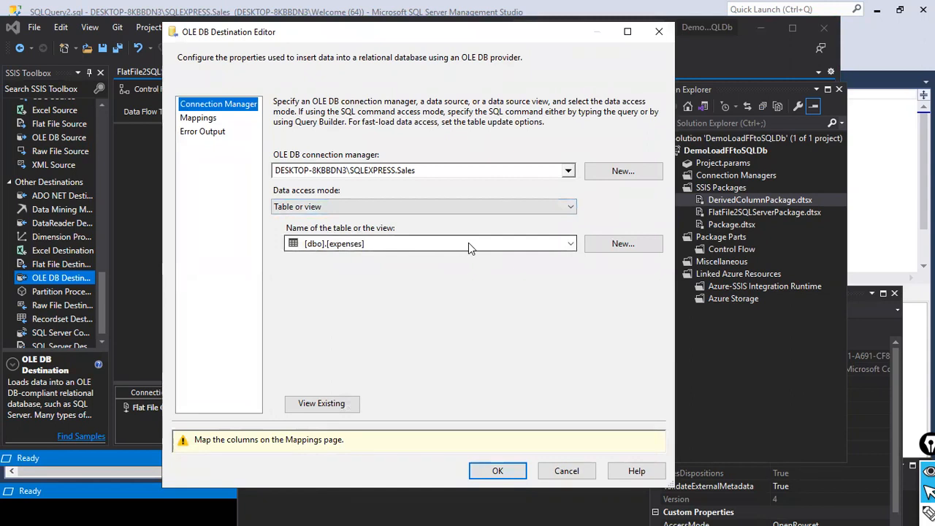
left_click(209, 121)
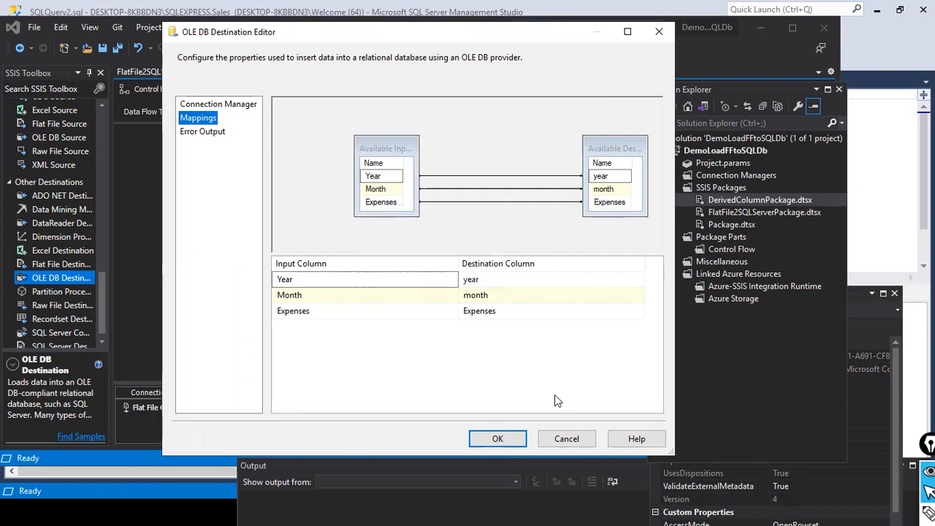
left_click(497, 439)
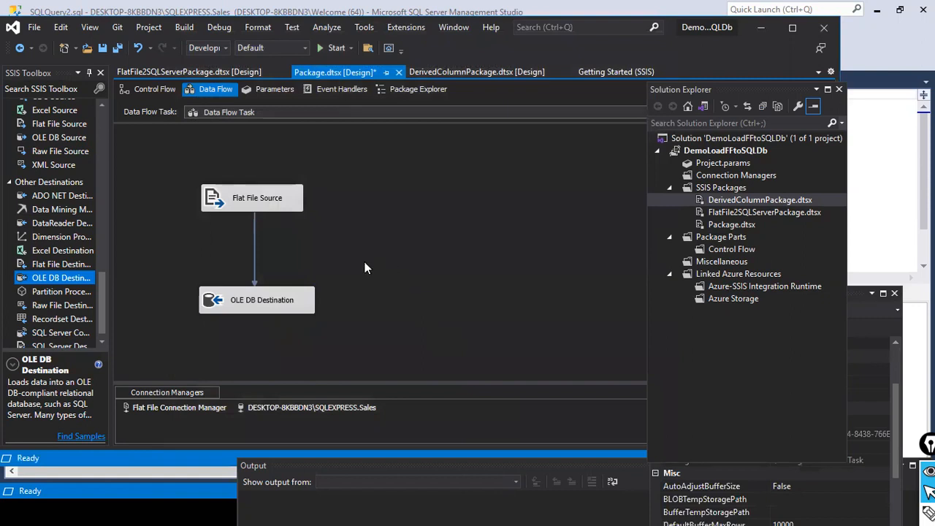
right_click(353, 268)
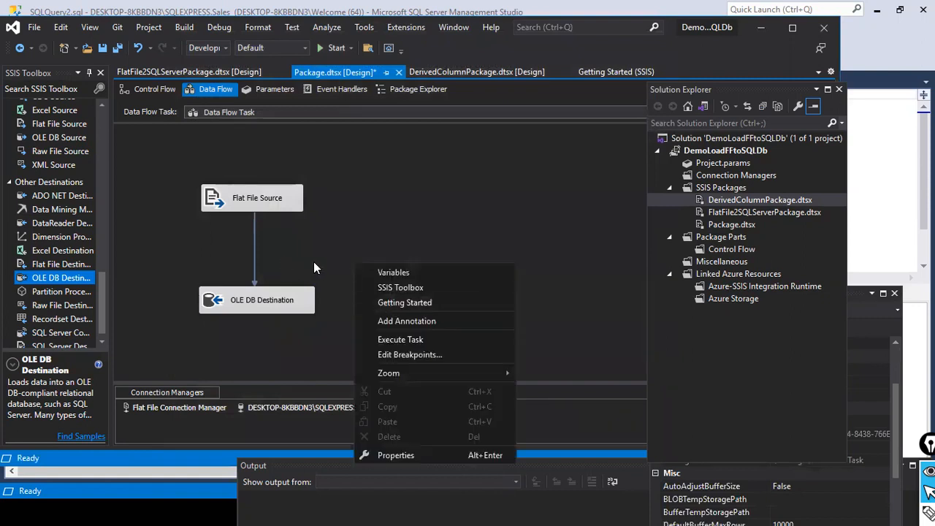
left_click(385, 164)
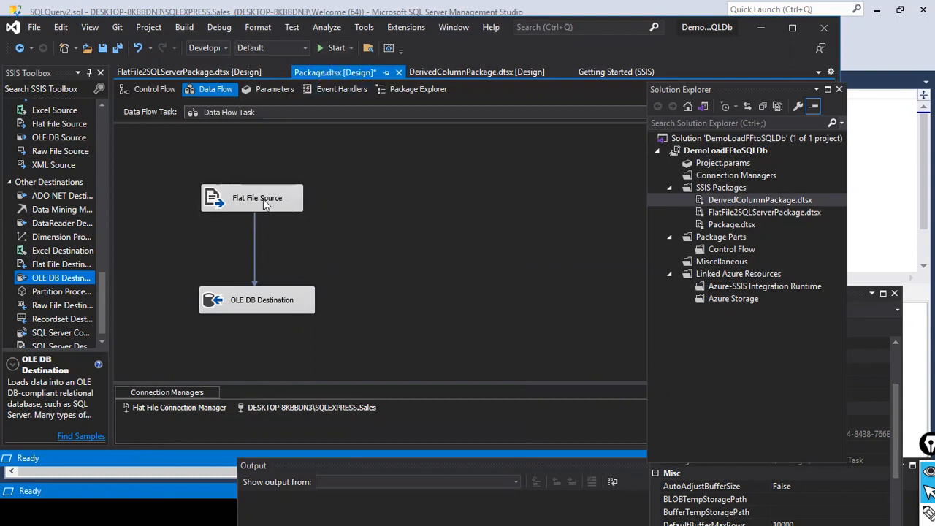
Step: Reopen the OLE DB Destination's settings and start creating a new destination table
right_click(297, 310)
left_click(277, 313)
right_click(284, 314)
left_click(307, 323)
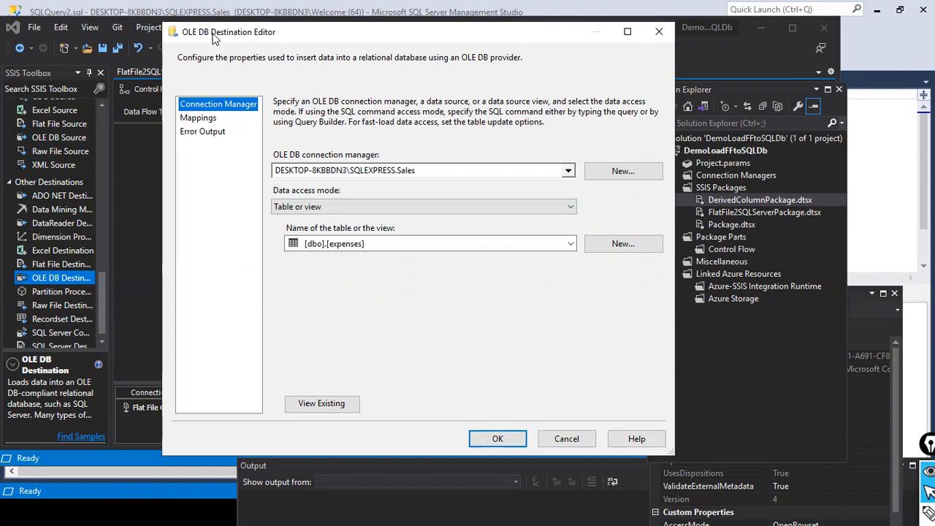
left_click_drag(211, 32, 391, 169)
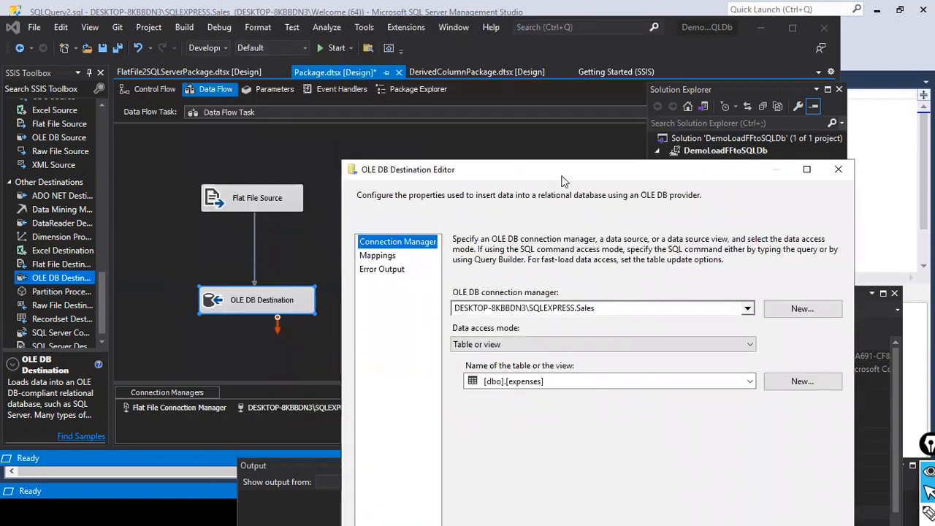
left_click_drag(553, 180, 405, 118)
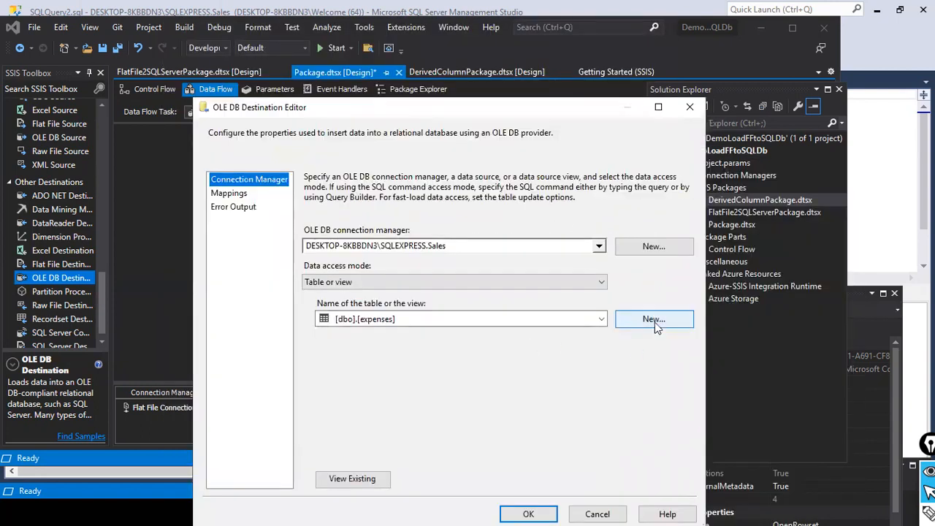
left_click(654, 319)
left_click(500, 292)
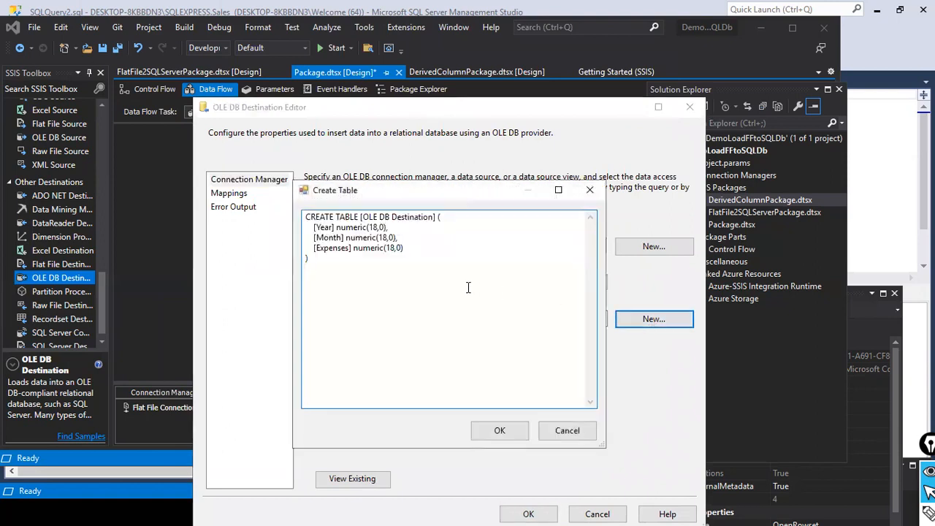
Step: Create the table under the name Expenses2023, keeping the generated Year, Month and Expenses columns, and preview its existing data
left_click_drag(359, 217, 435, 217)
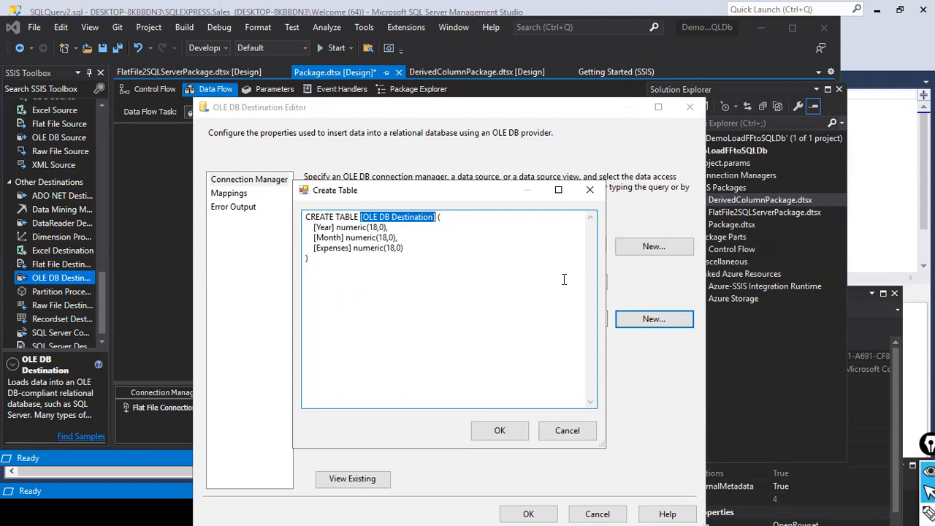
type("ex")
key("BackSpace")
key("BackSpace")
type("Expenses2023")
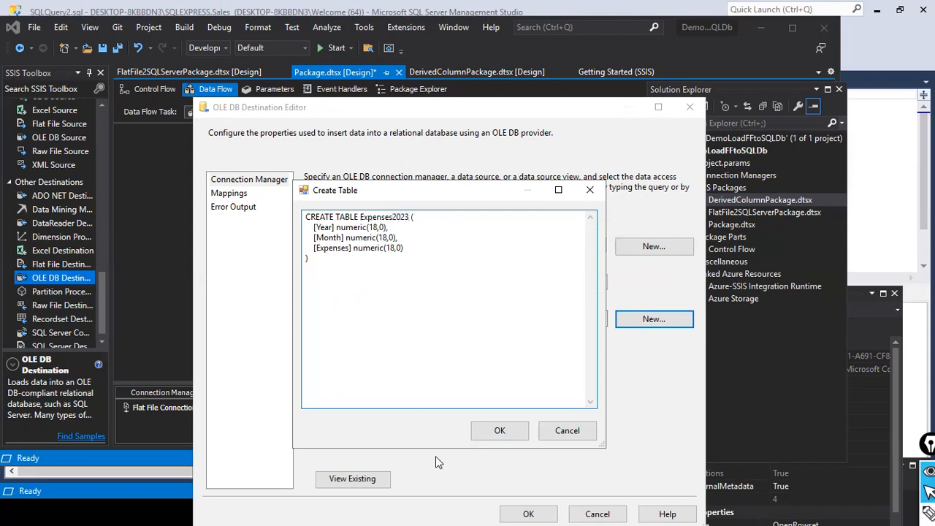
left_click_drag(413, 302, 285, 212)
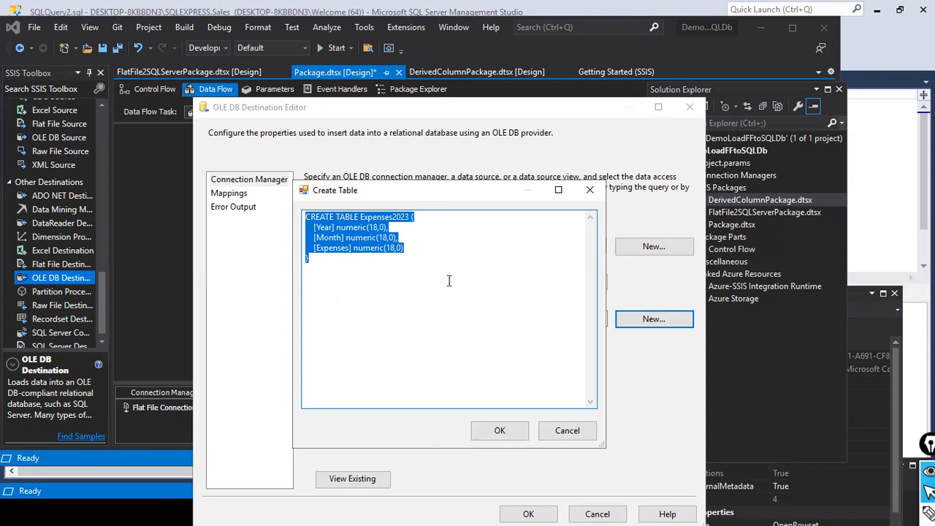
left_click(501, 430)
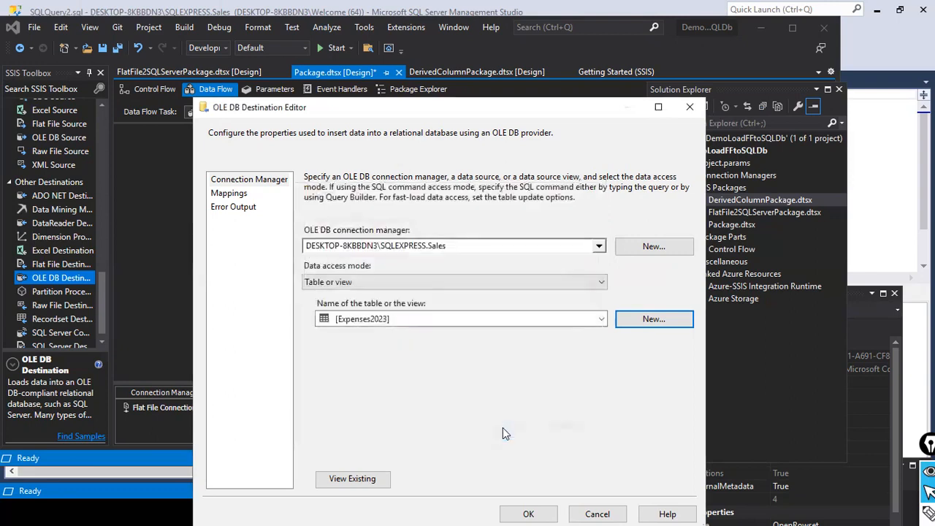
left_click(355, 481)
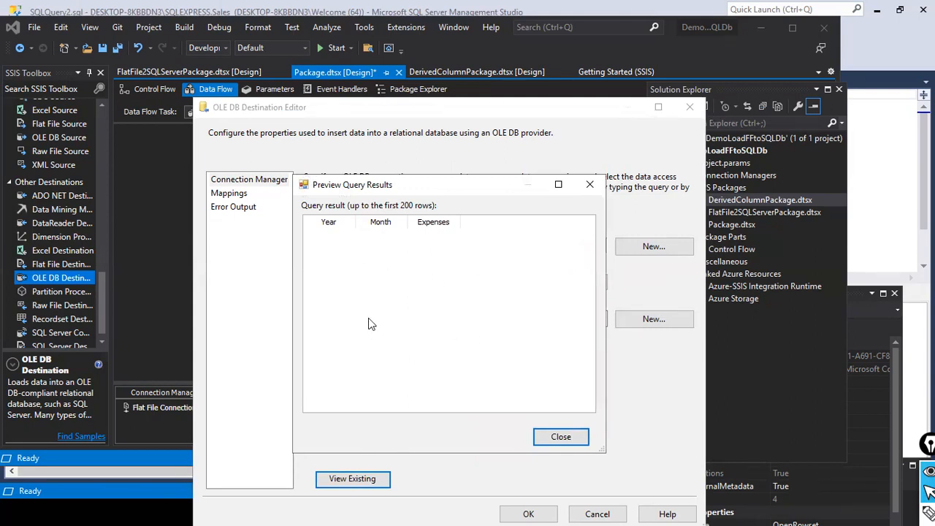
left_click(553, 436)
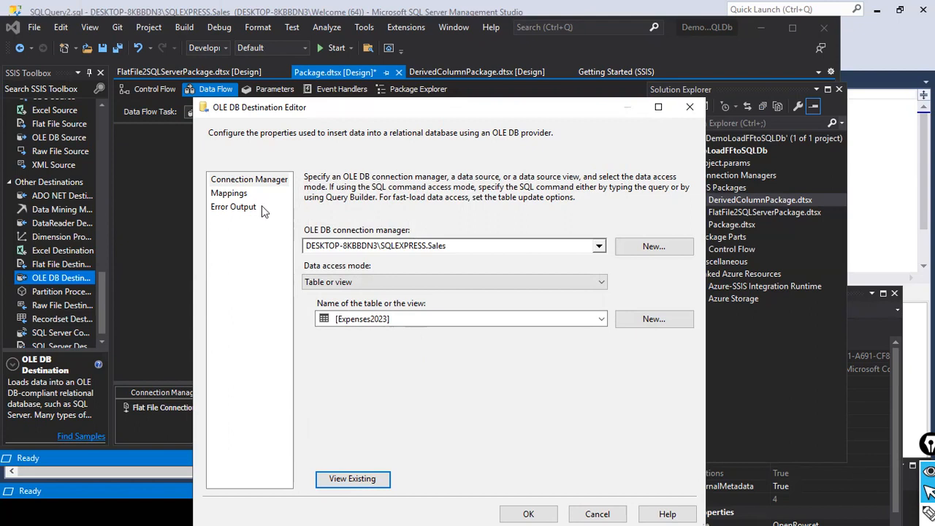
Step: Map the Year and Month input columns to the destination columns of the same names
left_click(230, 194)
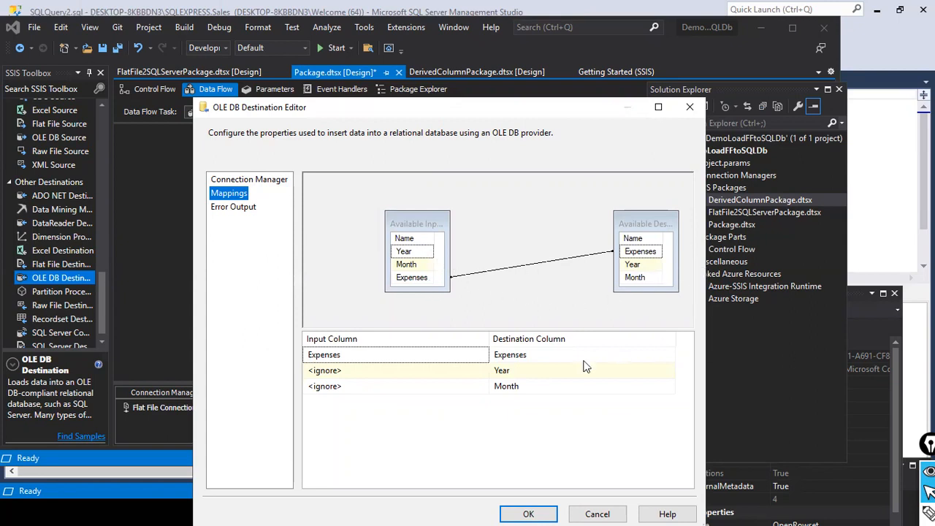
left_click(368, 374)
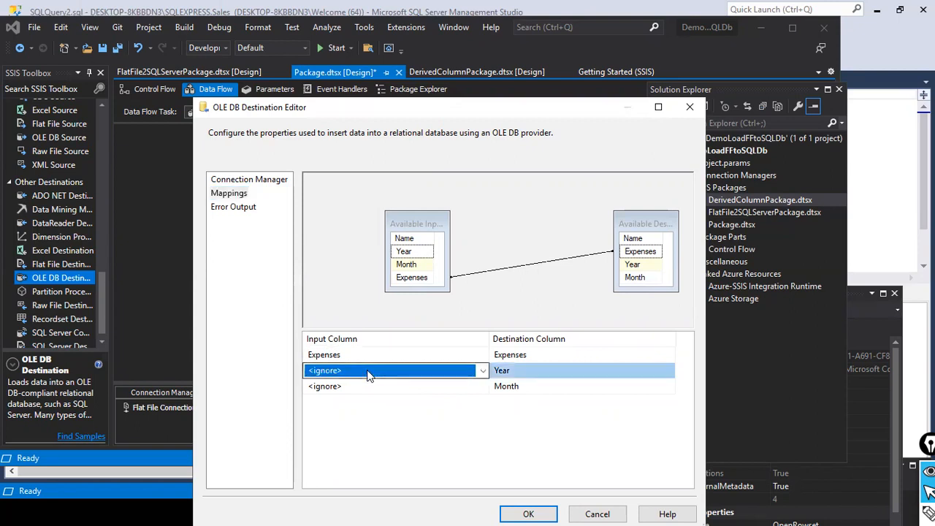
left_click(482, 371)
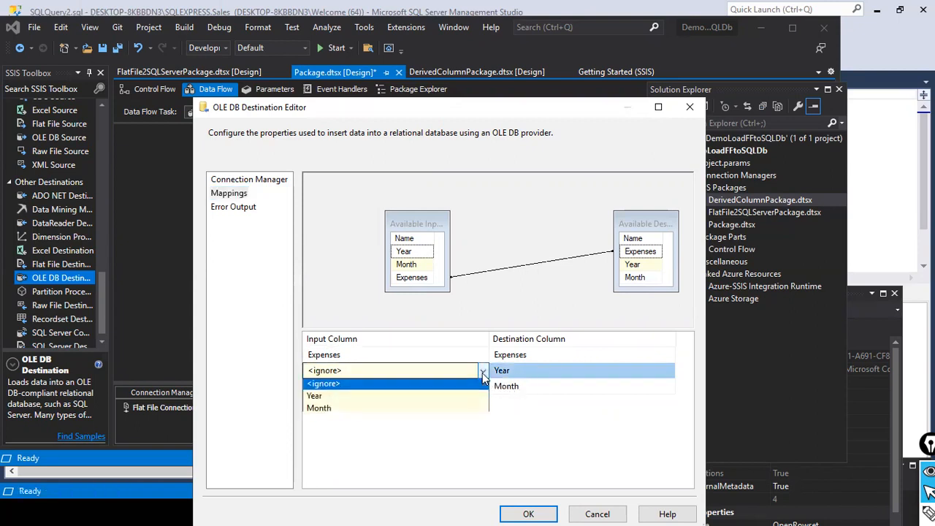
left_click(330, 399)
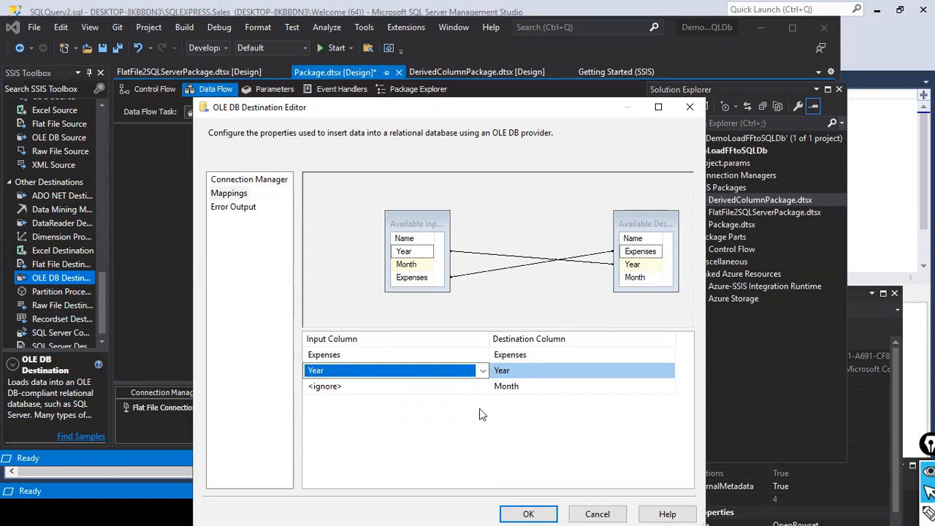
left_click(474, 385)
left_click(481, 385)
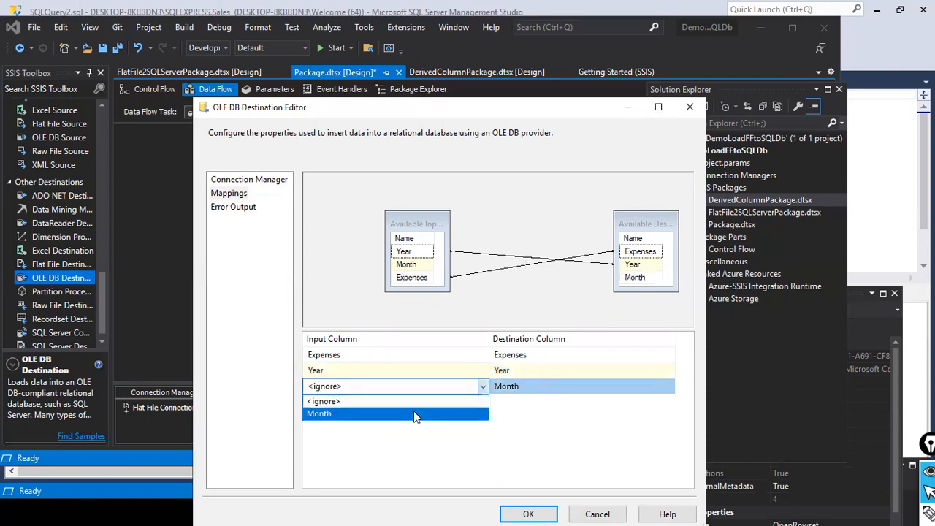
left_click(424, 414)
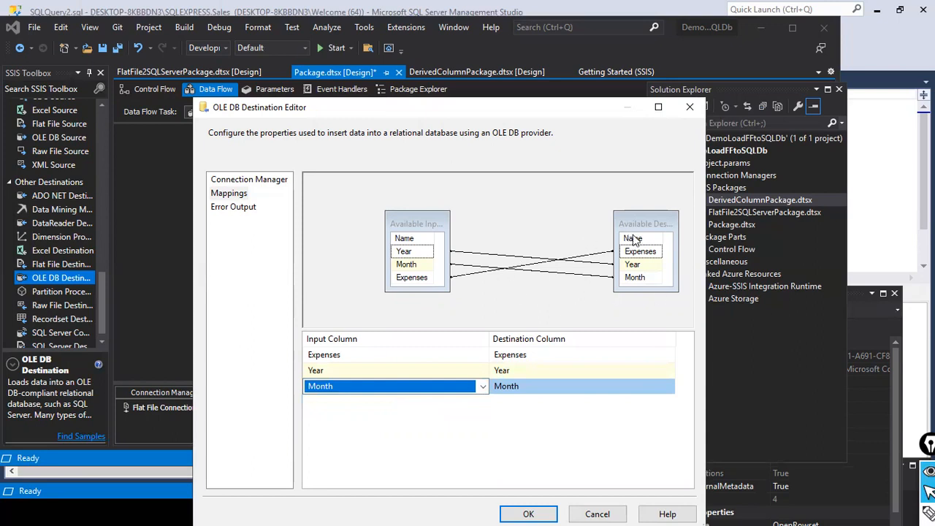
left_click_drag(634, 239, 625, 244)
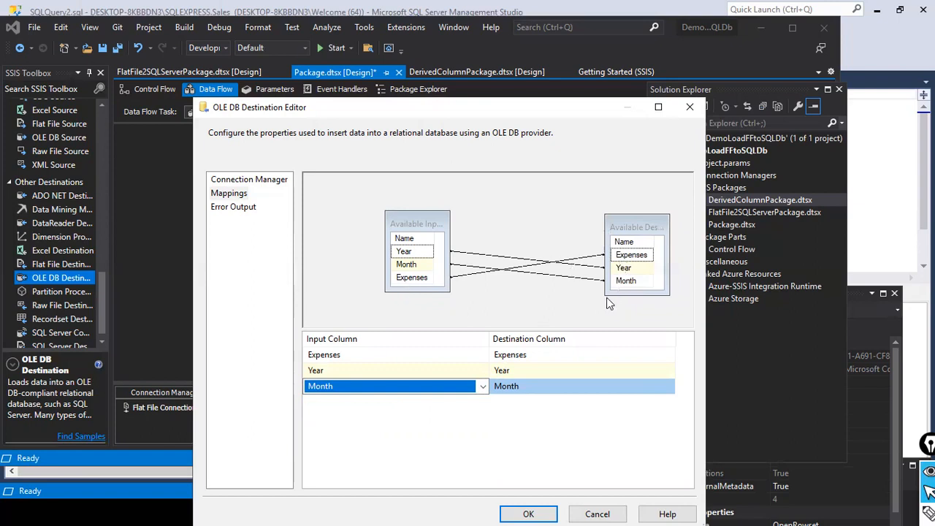
Step: Check the destination's error output and column mappings, and accept the destination settings
left_click(248, 208)
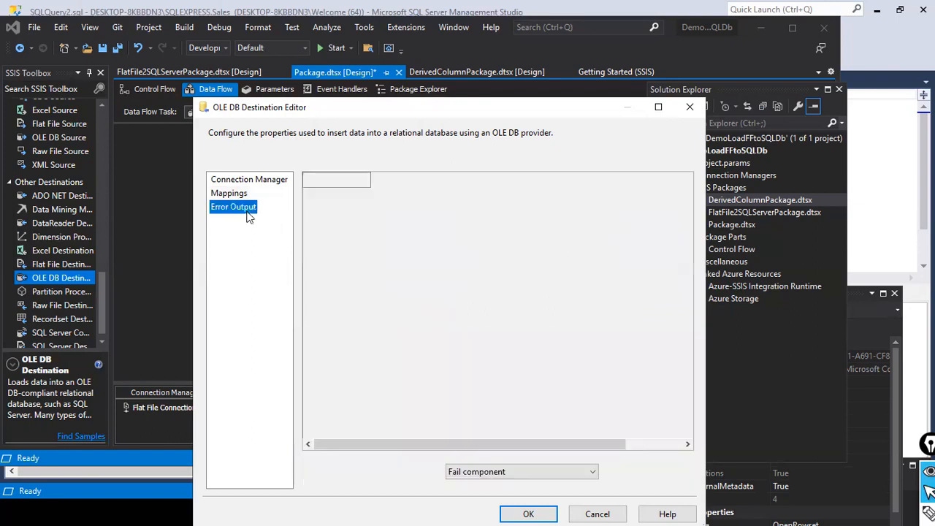
left_click(244, 194)
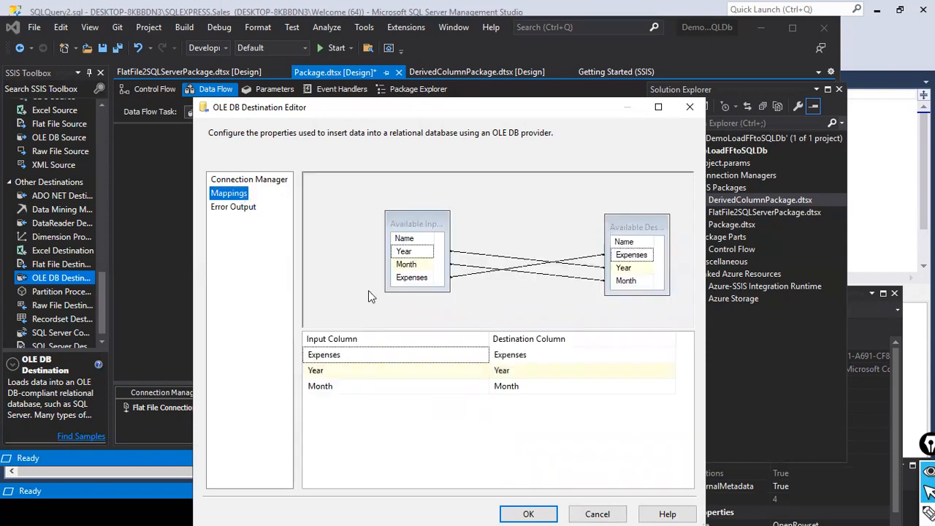
left_click(531, 513)
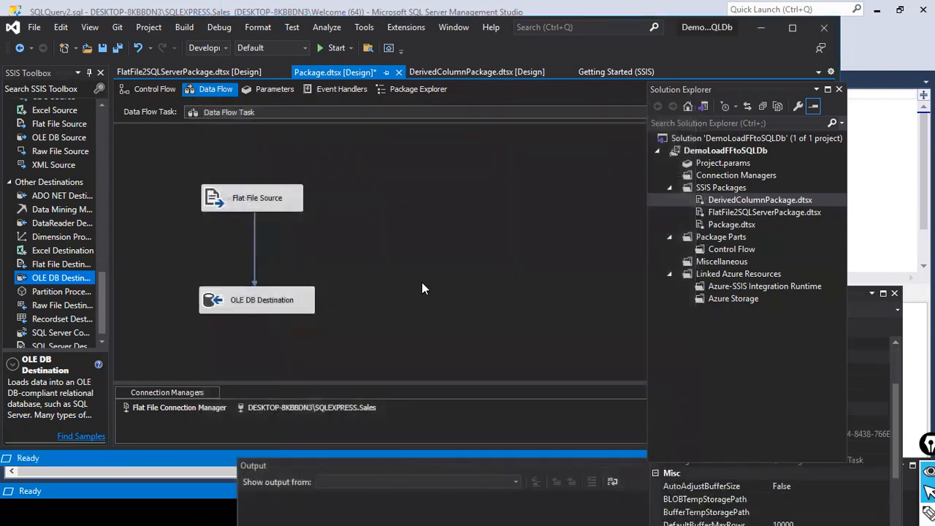
Step: Open the OLE DB Destination's advanced editor and review its component properties and column mappings
right_click(294, 300)
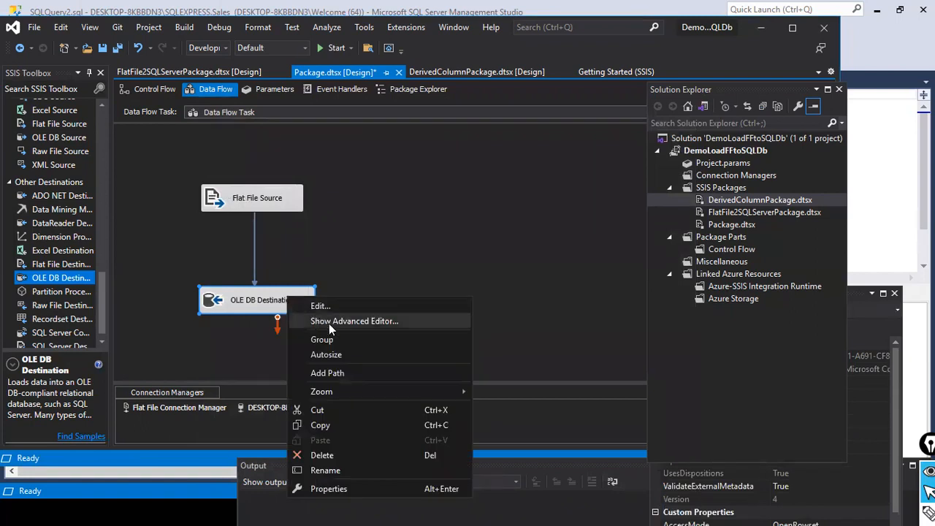
left_click(396, 276)
right_click(299, 307)
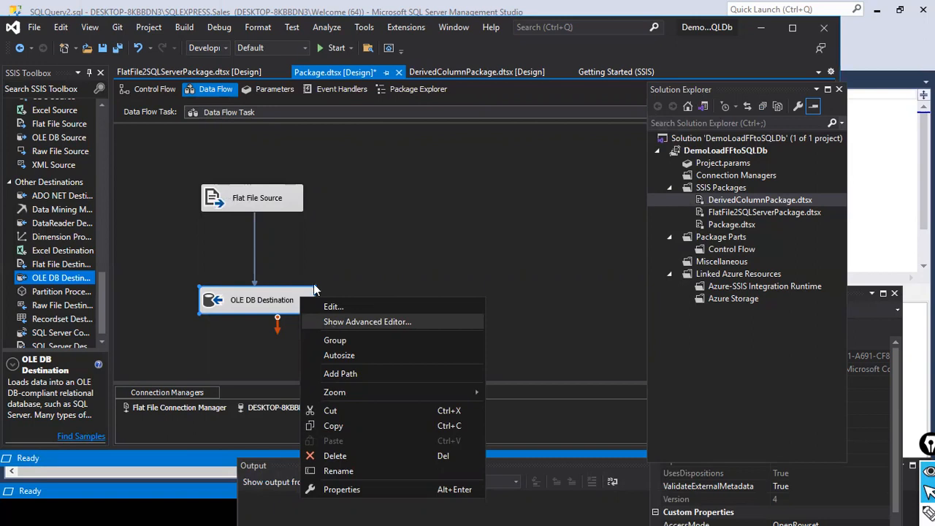
left_click(351, 280)
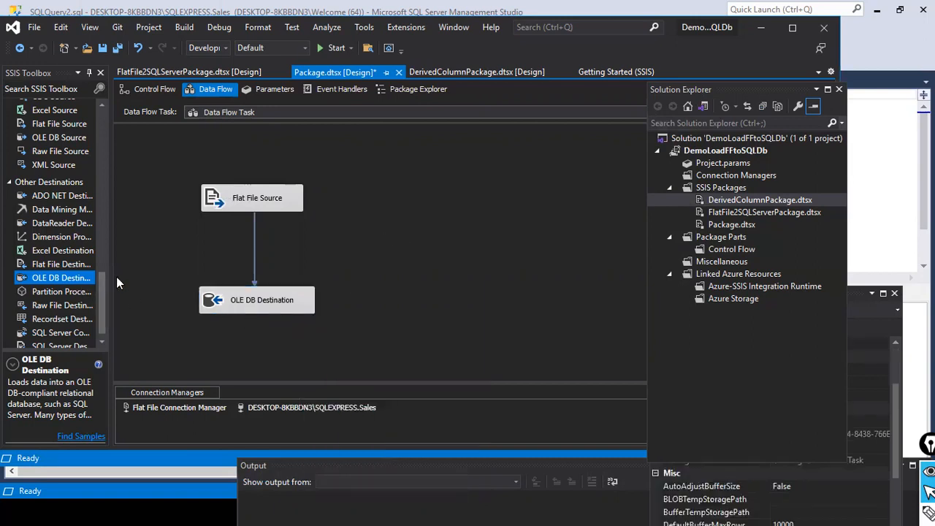
right_click(302, 291)
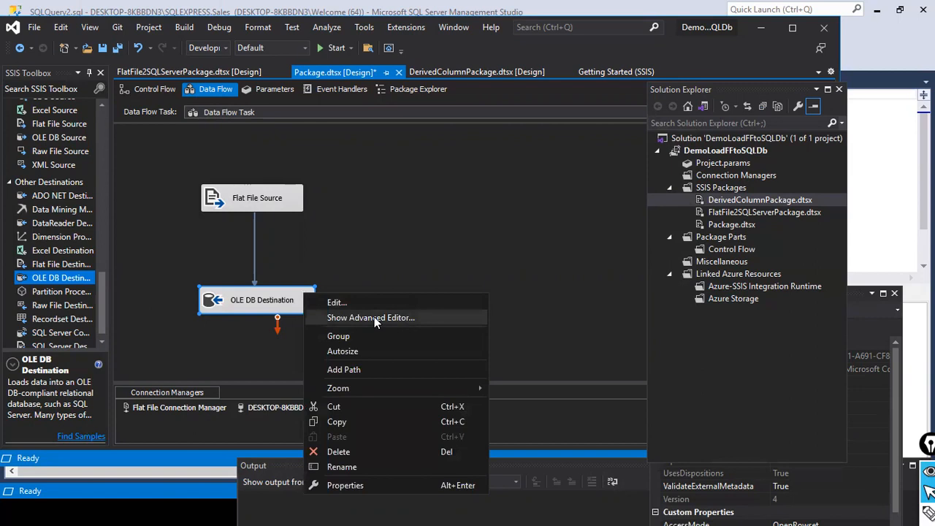
left_click(374, 316)
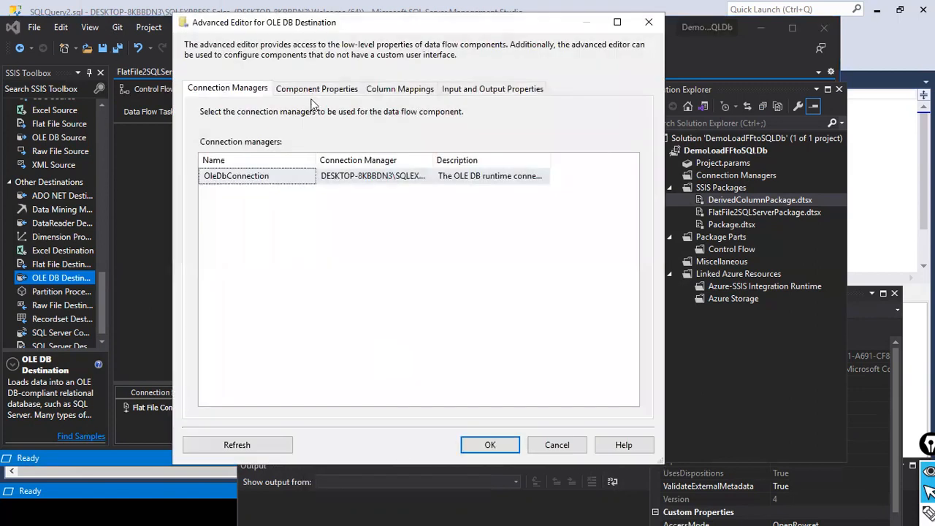
left_click(319, 93)
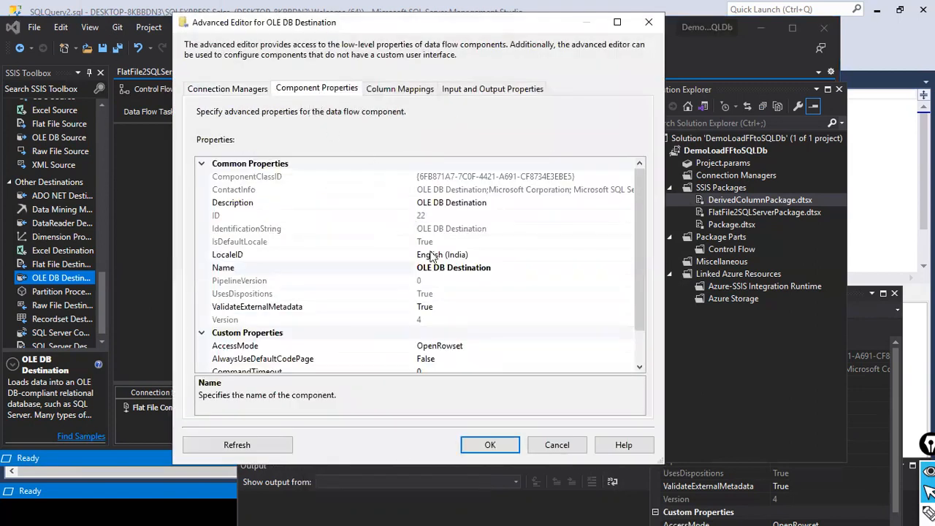
scroll(431, 255, "down", 1)
scroll(430, 256, "up", 1)
left_click(393, 92)
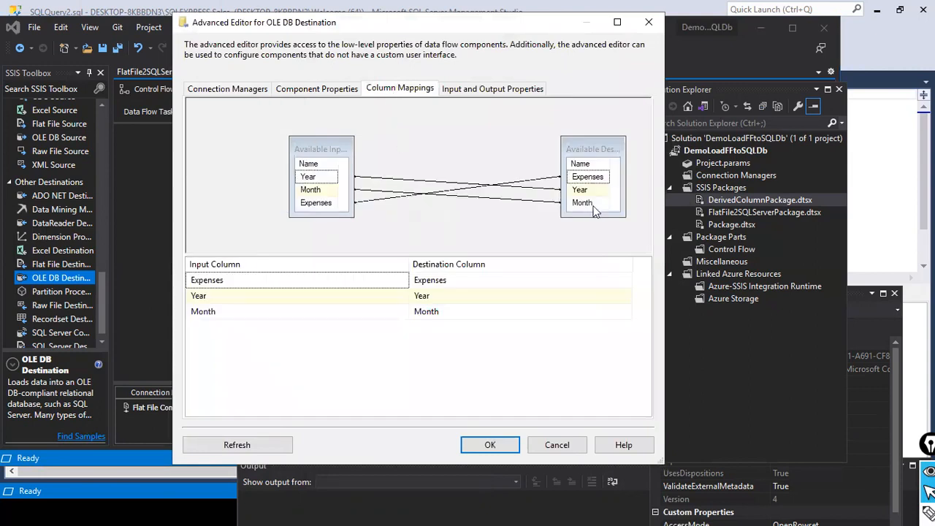
Step: Expand the external and input columns of the OLE DB Destination Input and the output columns of its Error Output
left_click(473, 92)
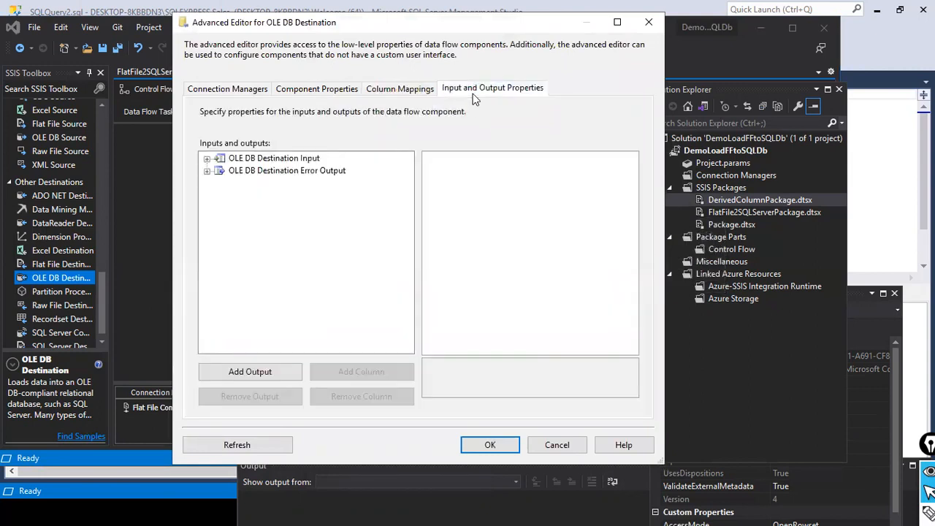
left_click(208, 159)
left_click(220, 184)
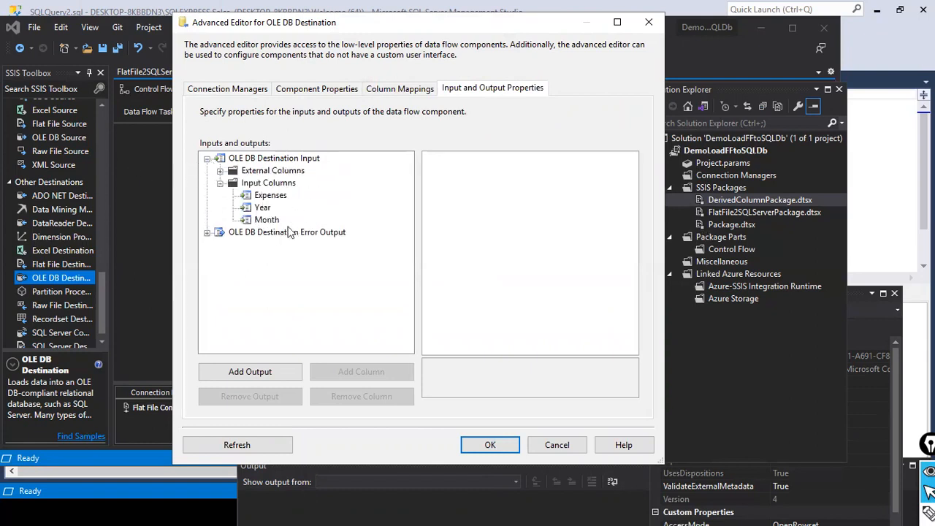
left_click(208, 232)
left_click(219, 244)
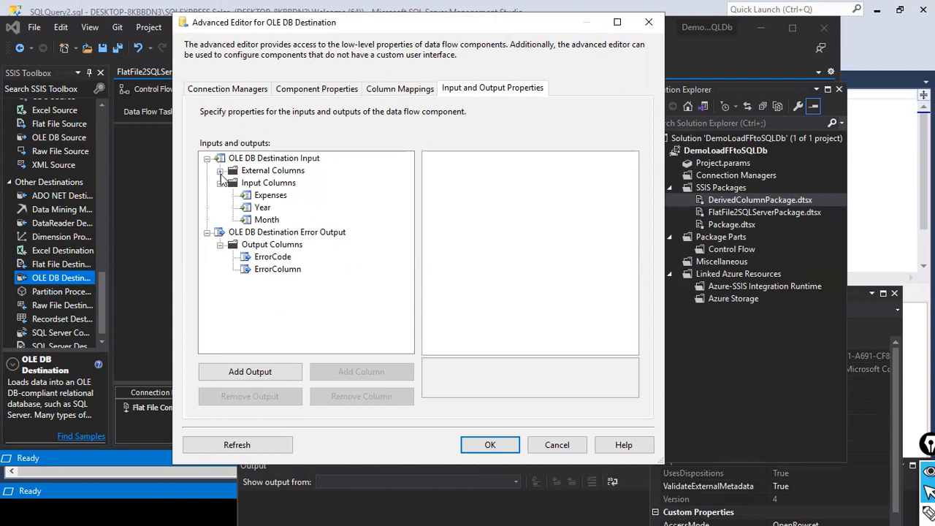
left_click(220, 171)
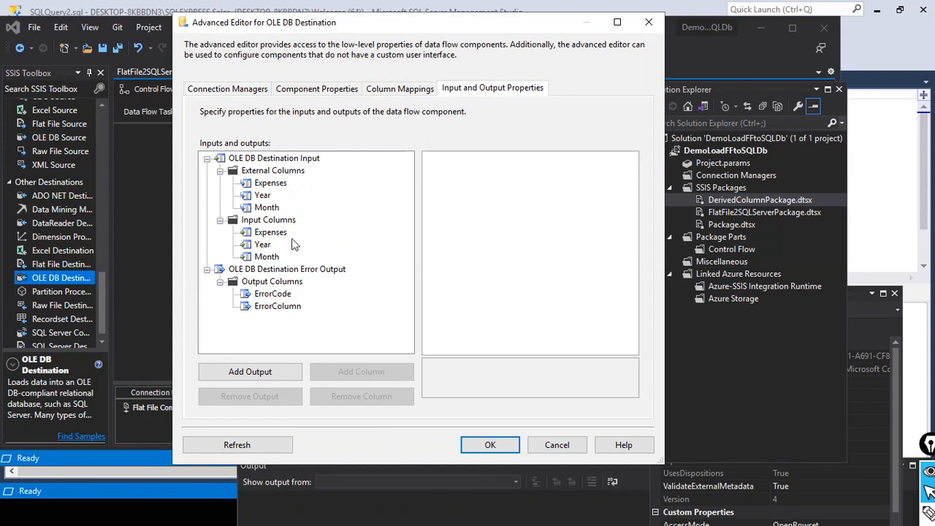
Step: Examine the data type properties of the external columns Expenses, Year and Month in the OLE DB Destination Input
left_click(269, 184)
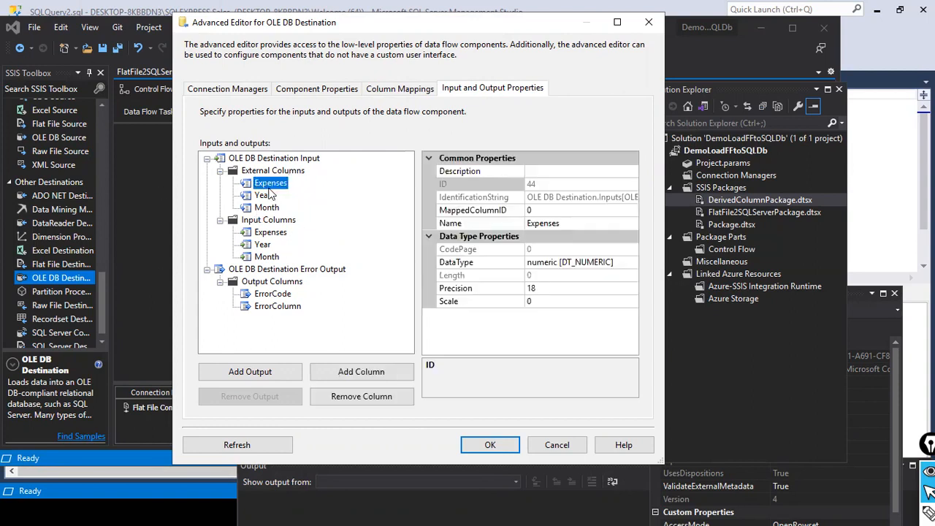
left_click(273, 200)
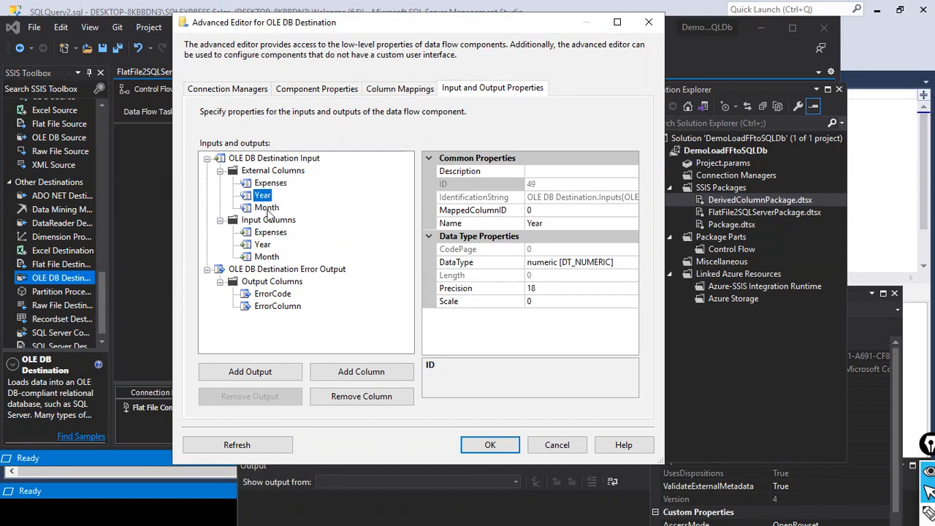
left_click(268, 209)
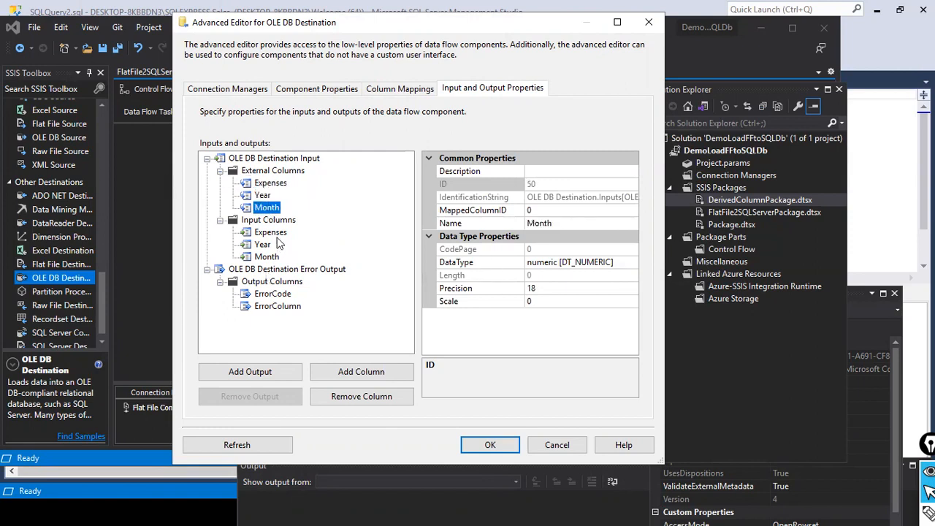
Step: Examine the properties of the input columns Expenses, Year and Month, and accept the advanced editor settings
left_click(281, 234)
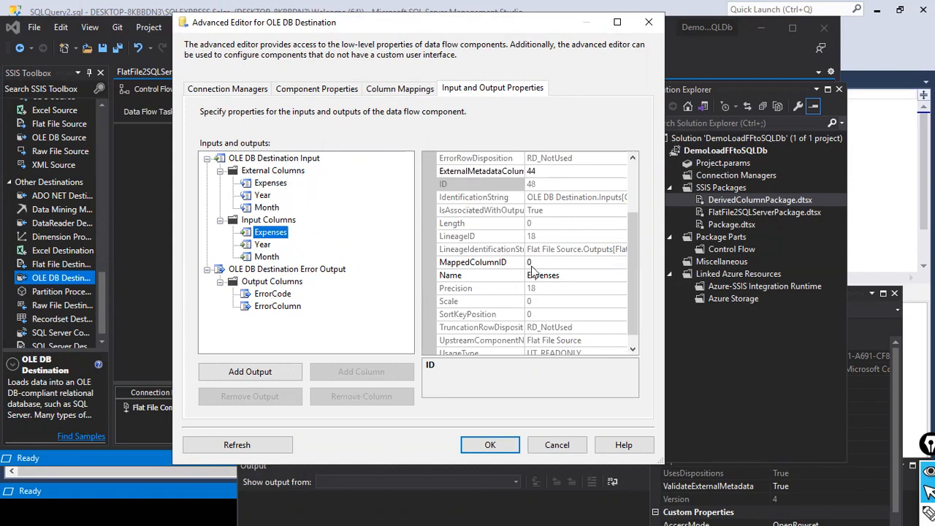
scroll(548, 280, "down", 1)
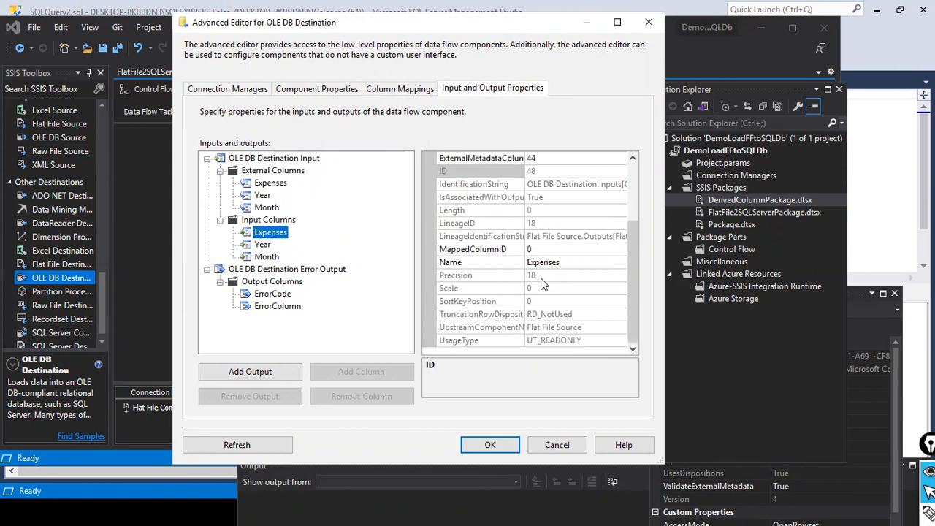
scroll(543, 283, "up", 2)
scroll(541, 283, "up", 1)
scroll(541, 283, "down", 2)
scroll(555, 271, "up", 2)
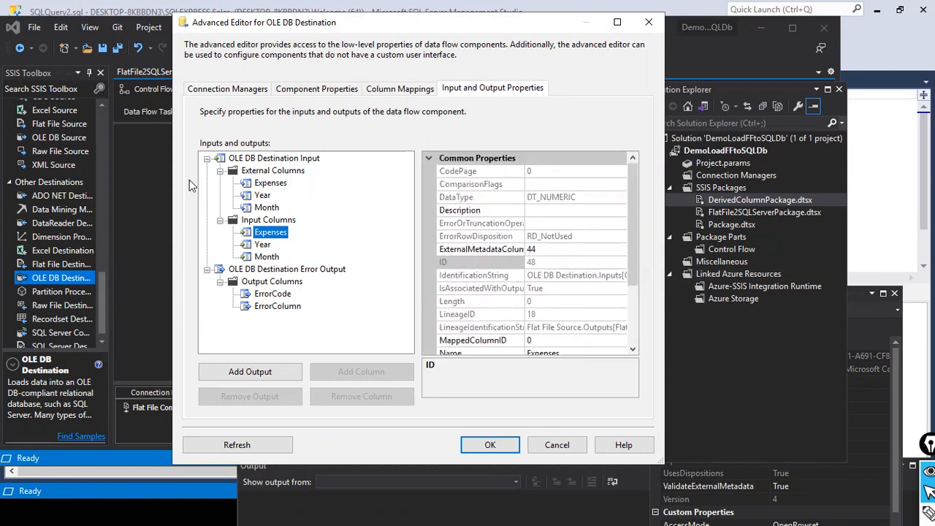
left_click(264, 245)
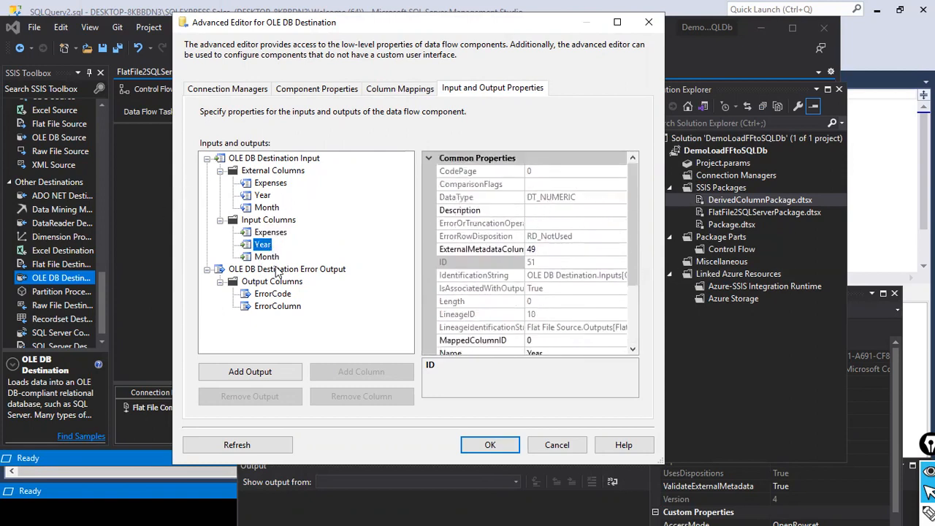
left_click(275, 257)
scroll(588, 311, "down", 2)
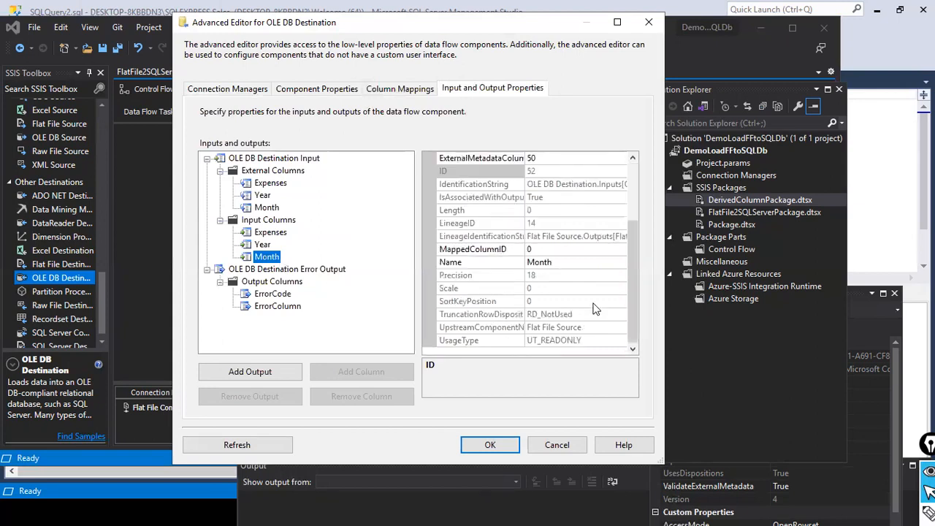
left_click(490, 447)
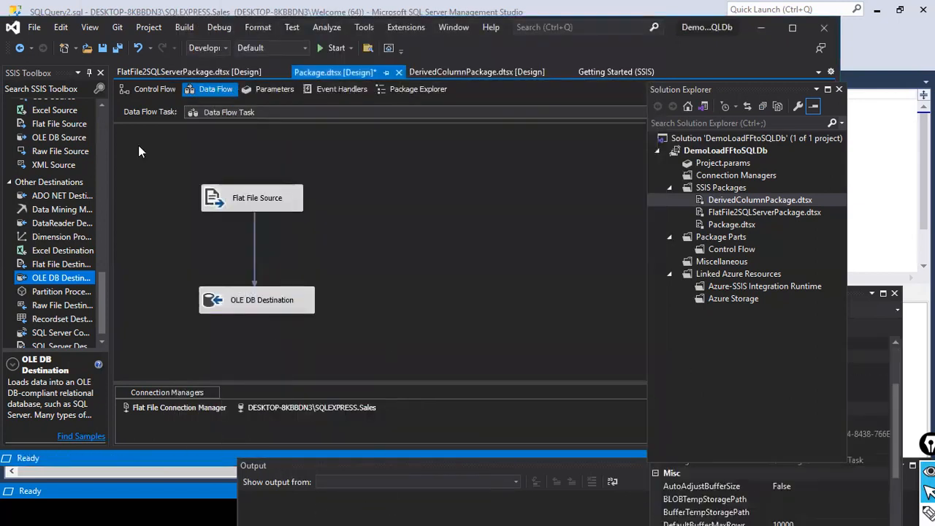
Step: Reopen the OLE DB Destination's standard editor, review its connection and target table, and accept the settings
right_click(281, 295)
left_click(299, 305)
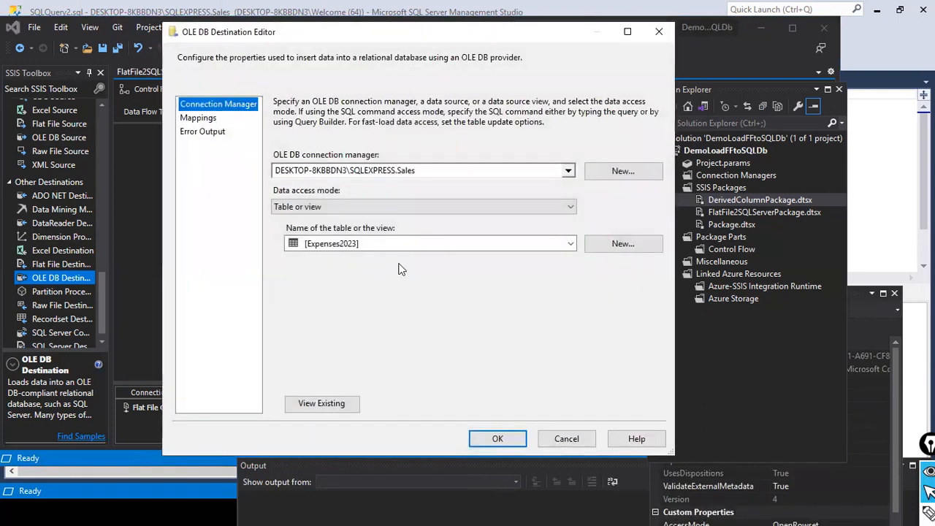
left_click(491, 440)
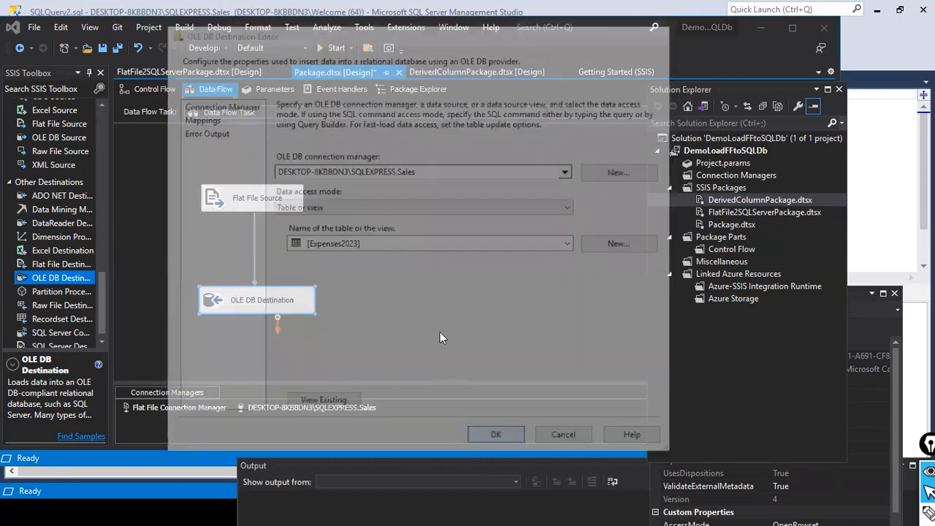
Step: Run Package.dtsx in debug mode to load the Flat File Source data into the OLE DB Destination
left_click(254, 200)
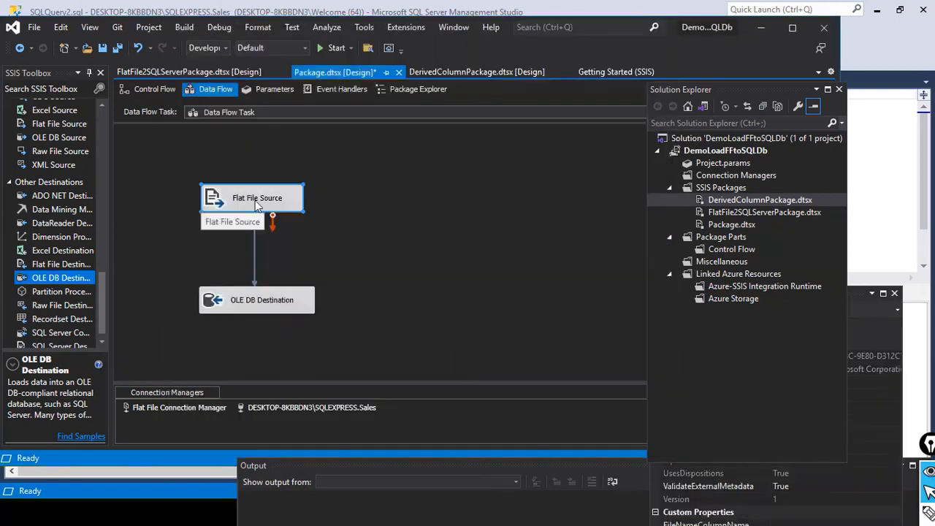
left_click(283, 307)
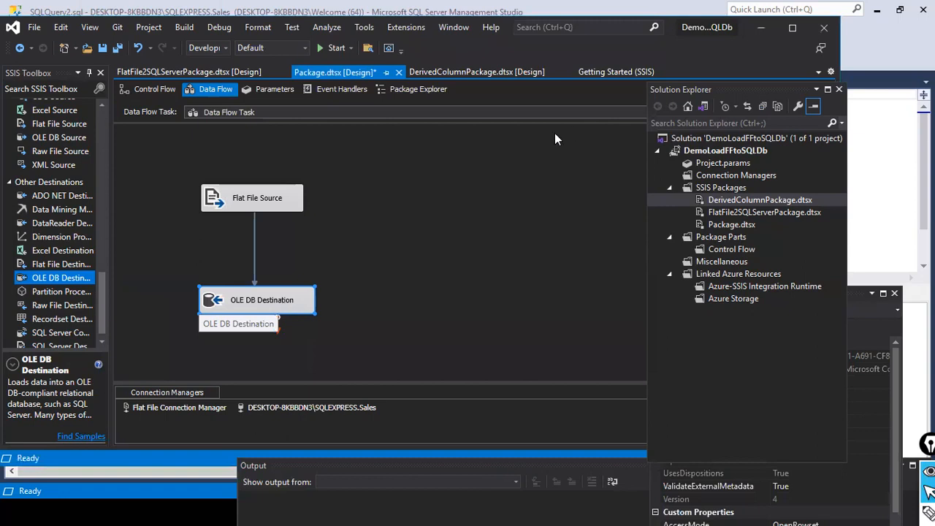
left_click(319, 44)
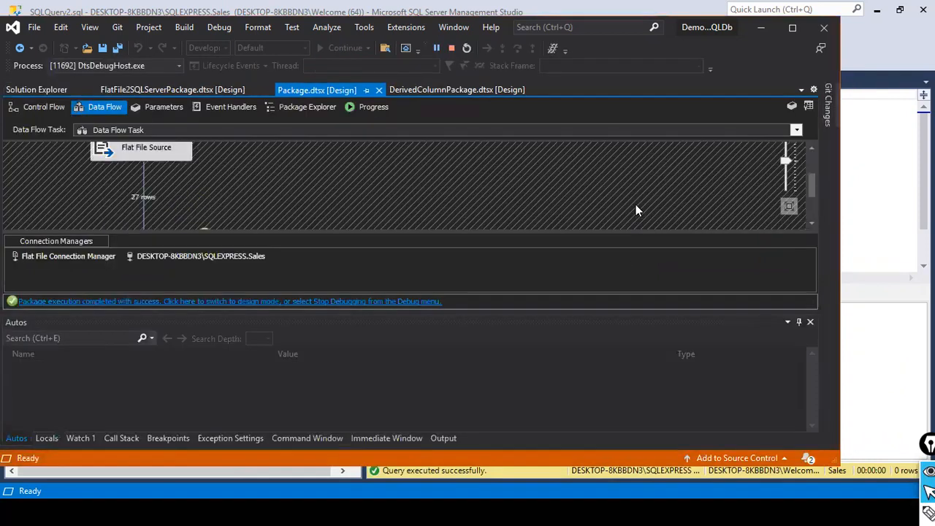
Step: Enlarge the data flow view, check the execution status of both components, and return the package to design mode
left_click_drag(623, 227, 399, 264)
scroll(343, 233, "up", 3)
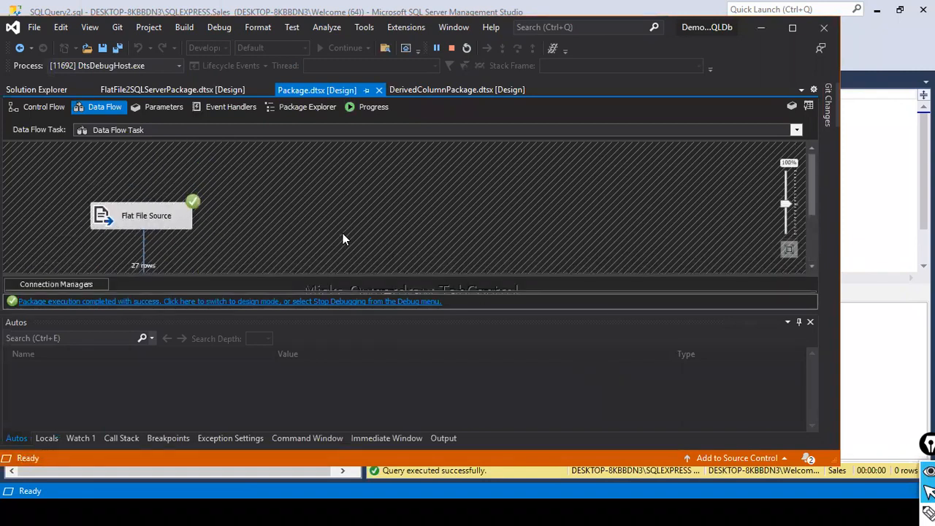
scroll(342, 232, "down", 1)
scroll(213, 188, "down", 2)
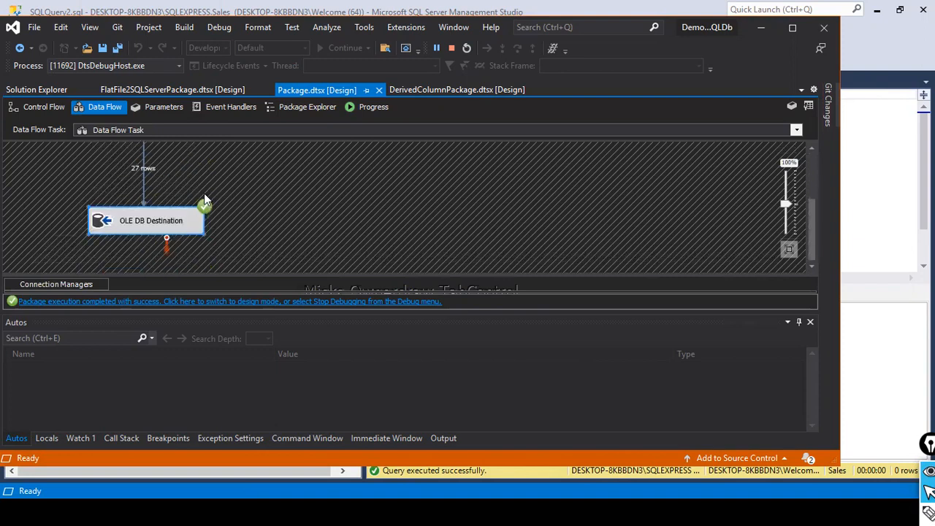
scroll(281, 224, "up", 2)
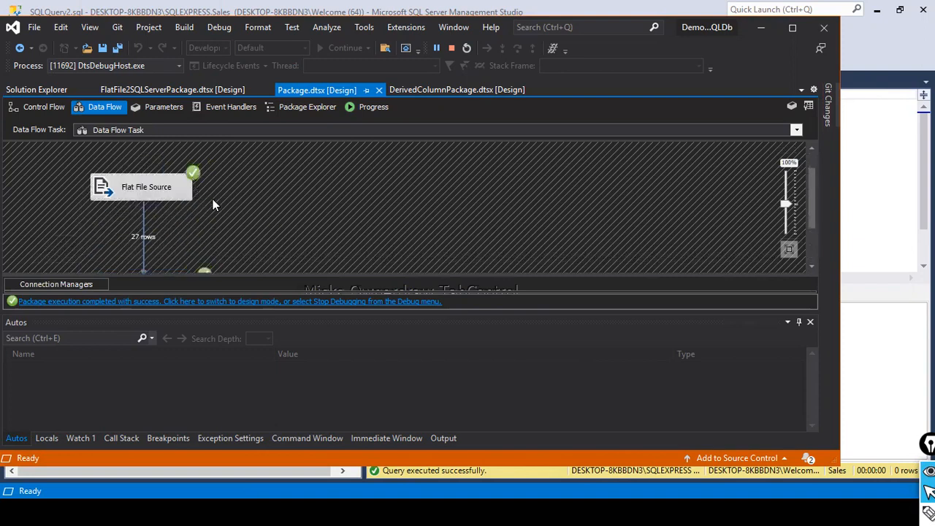
left_click(346, 299)
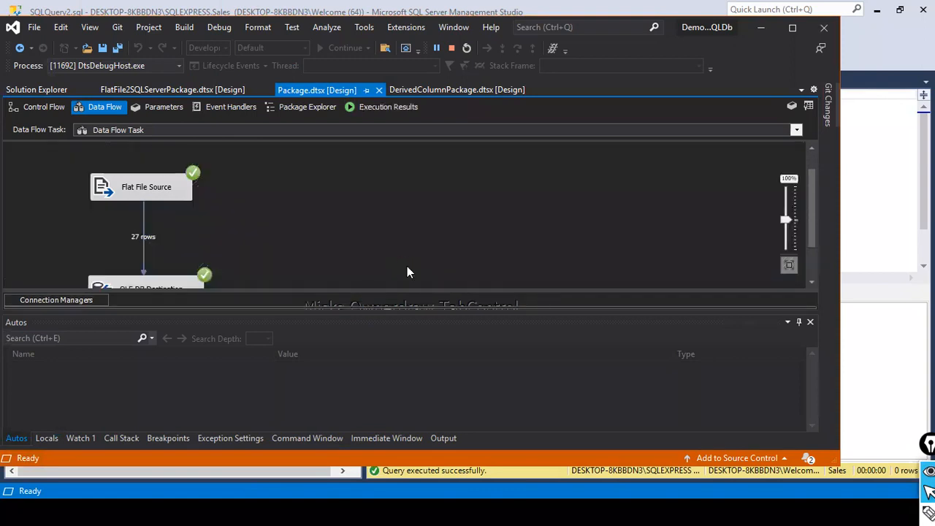
Step: Switch to SQL Server Management Studio, refresh the object tree and look for Expenses2023 among the Sales database tables
key("alt+Tab")
key("alt+Tab")
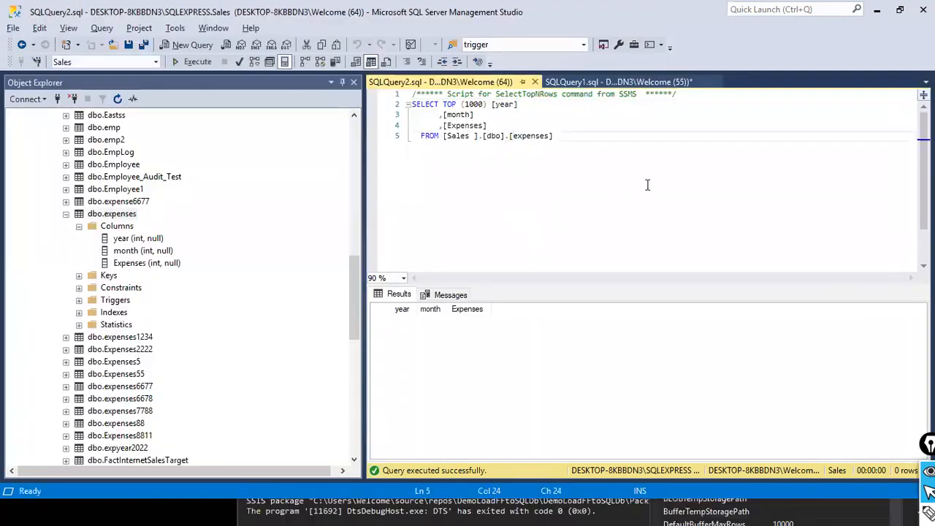
left_click(117, 100)
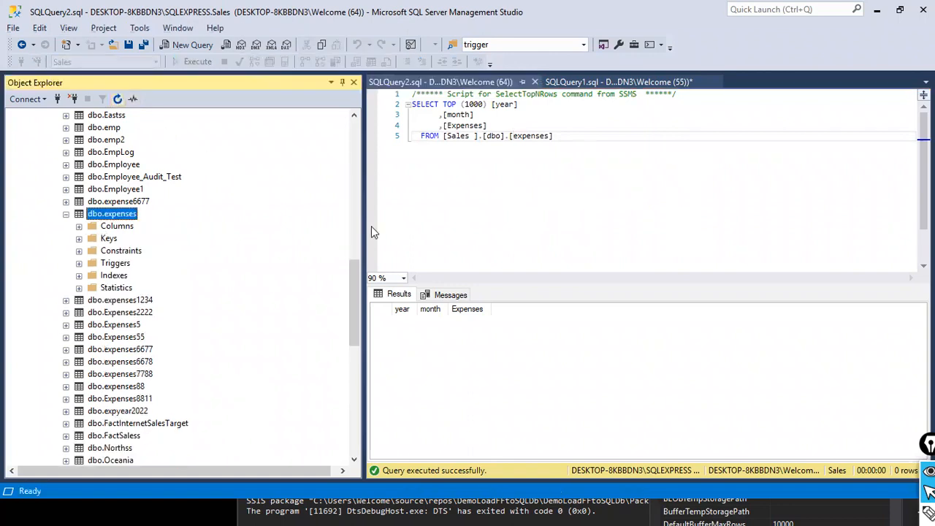
scroll(260, 222, "up", 4)
scroll(261, 222, "up", 3)
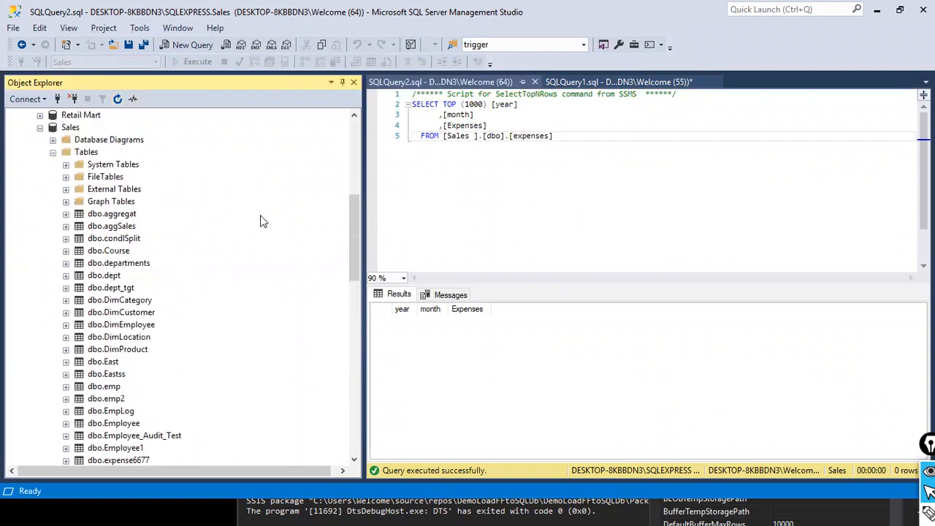
scroll(261, 221, "down", 9)
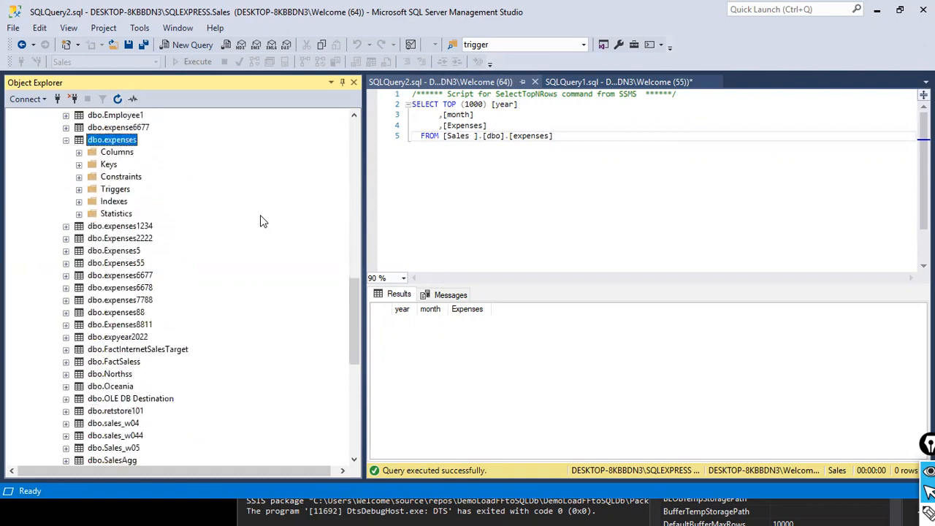
Step: Add the query SELECT * FROM Expenses2023 below the existing statement in SQLQuery2.sql
left_click(505, 213)
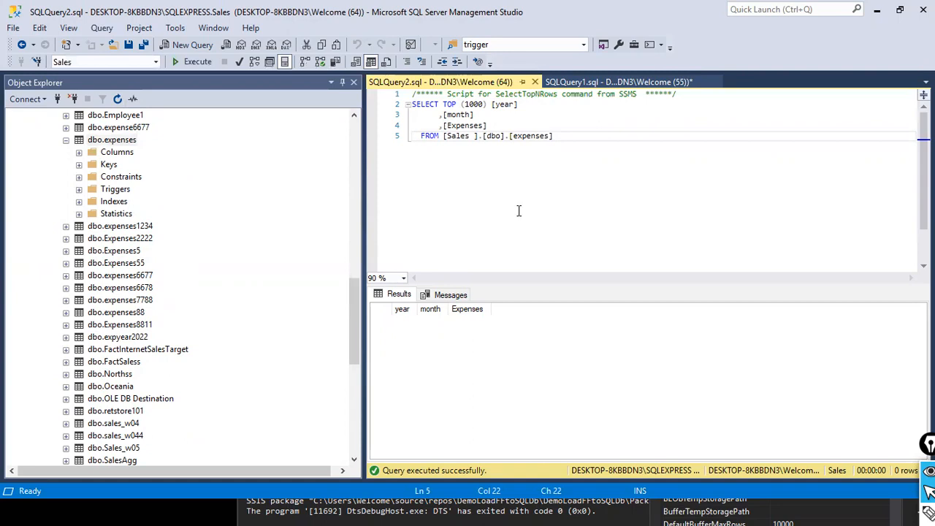
key("End")
key("Return")
key("Return")
key("Return")
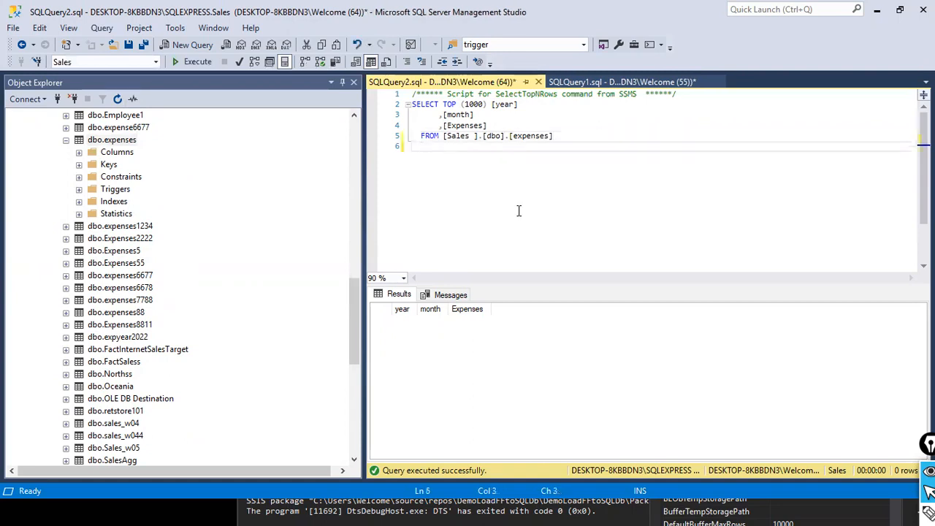
type("SE")
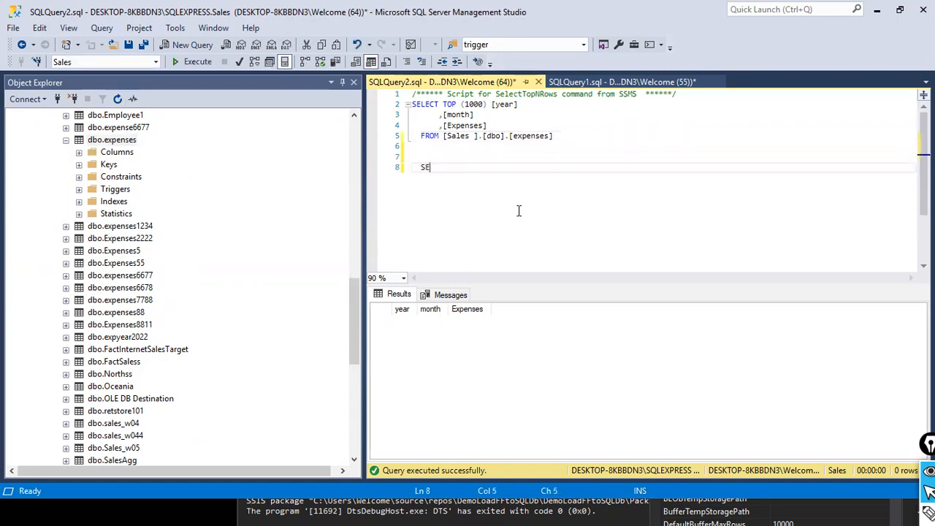
type("LECT")
key("BackSpace")
key("BackSpace")
type("CT * FROM Expe")
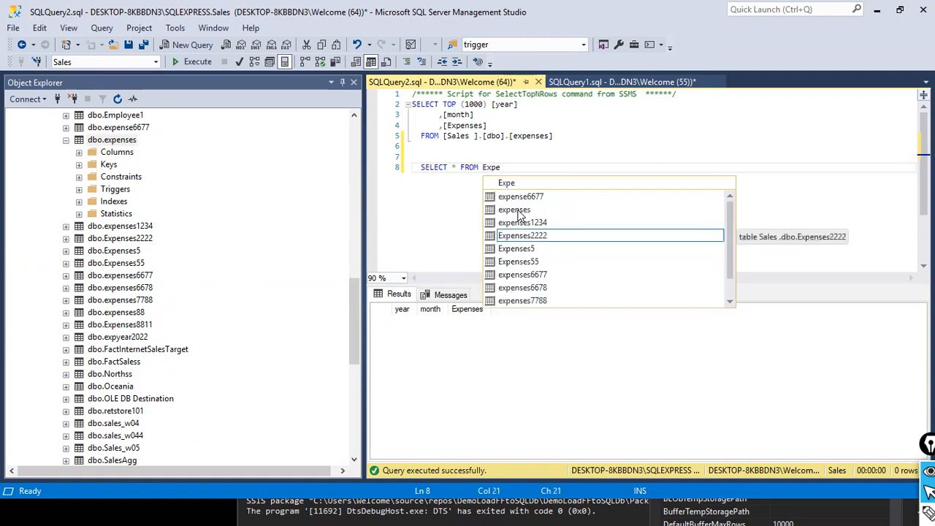
type("nses")
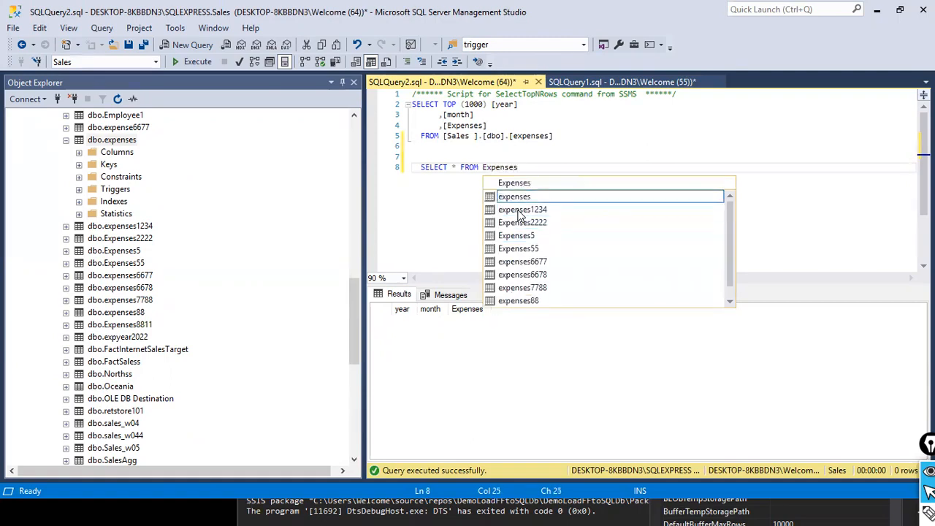
type("2023")
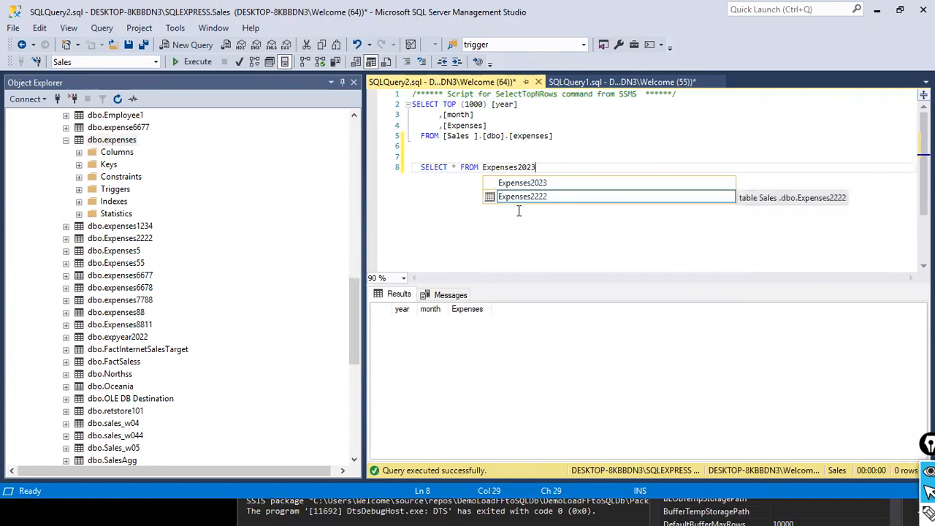
Step: Execute only the Expenses2023 query and check the returned rows and row count
key("shift+Home")
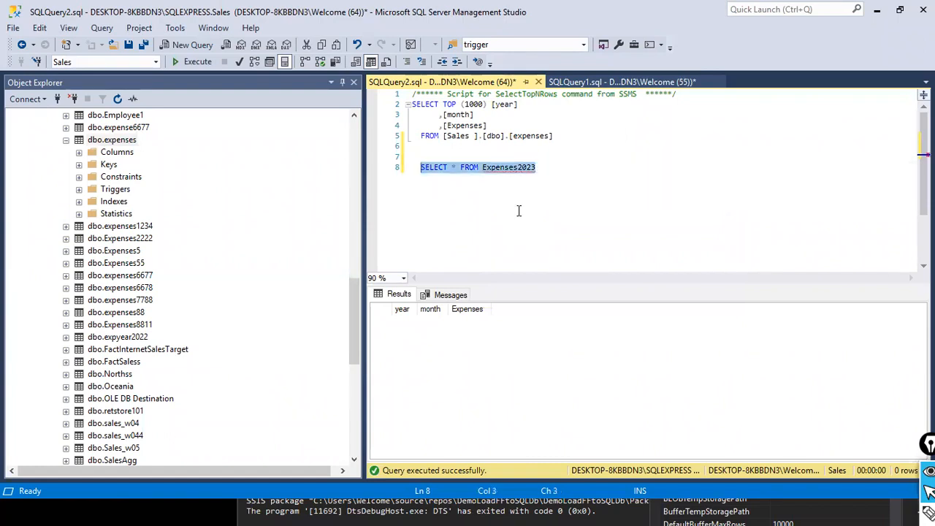
key("F5")
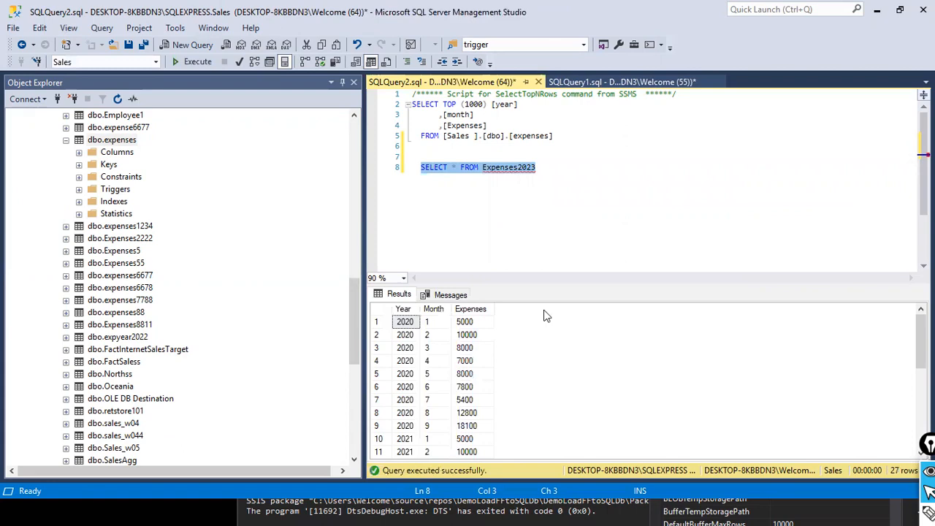
scroll(534, 344, "down", 5)
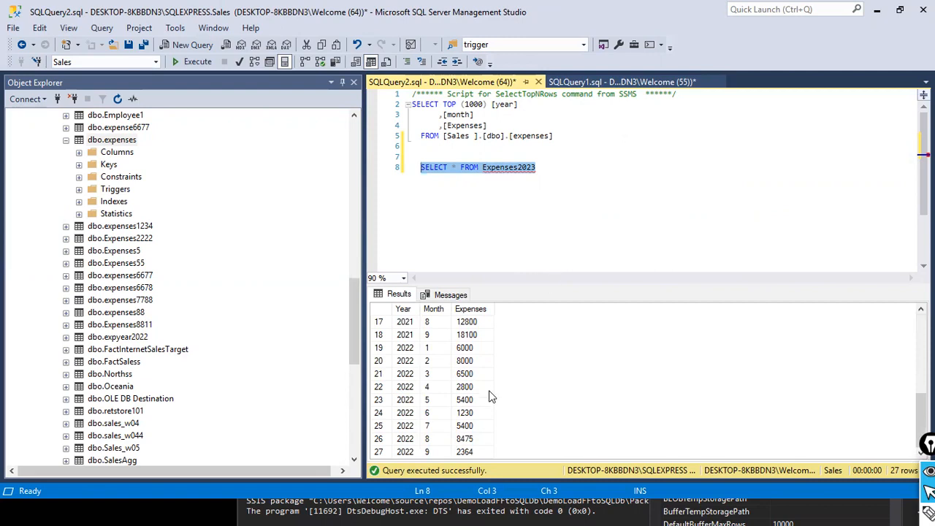
scroll(503, 387, "up", 1)
scroll(509, 385, "up", 5)
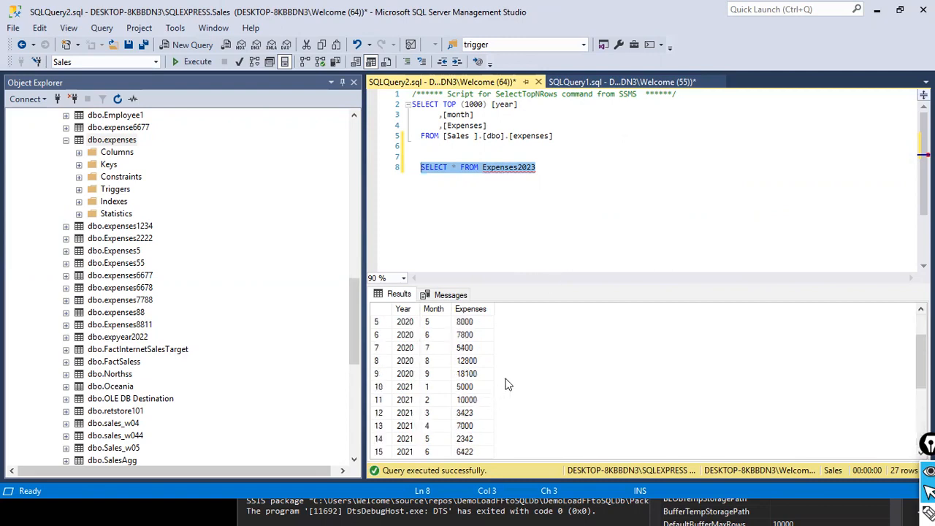
left_click(547, 197)
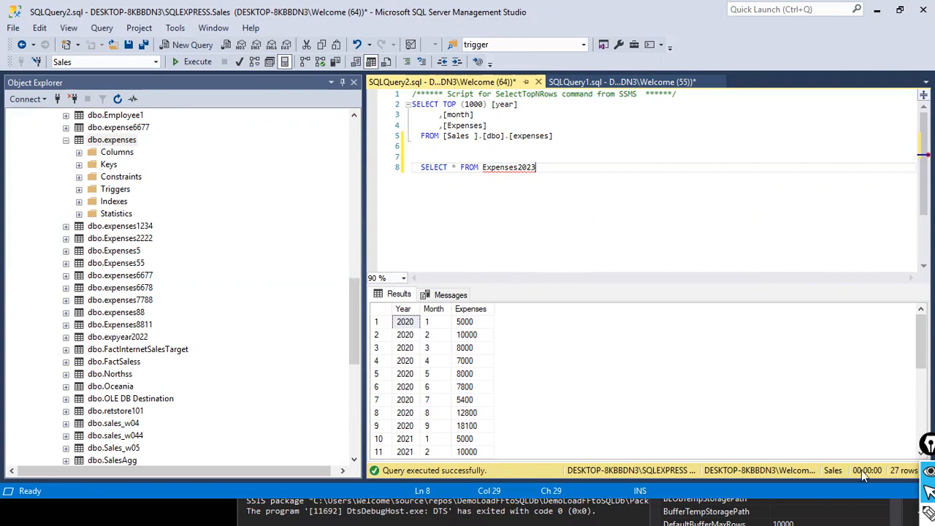
mouse_move(856, 335)
left_mouse_down()
mouse_move(913, 454)
mouse_move(897, 462)
left_mouse_up()
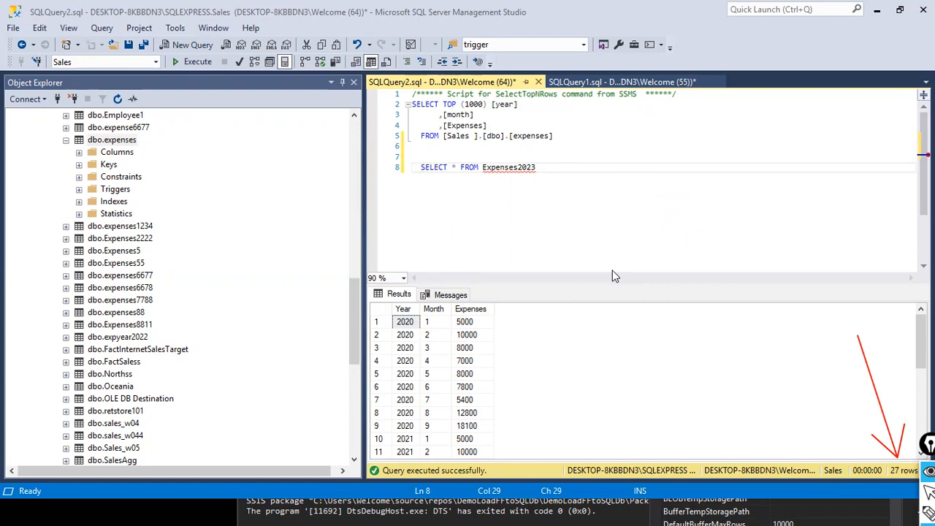
Step: Switch to Visual Studio and save the Package.dtsx package
key("alt+Tab")
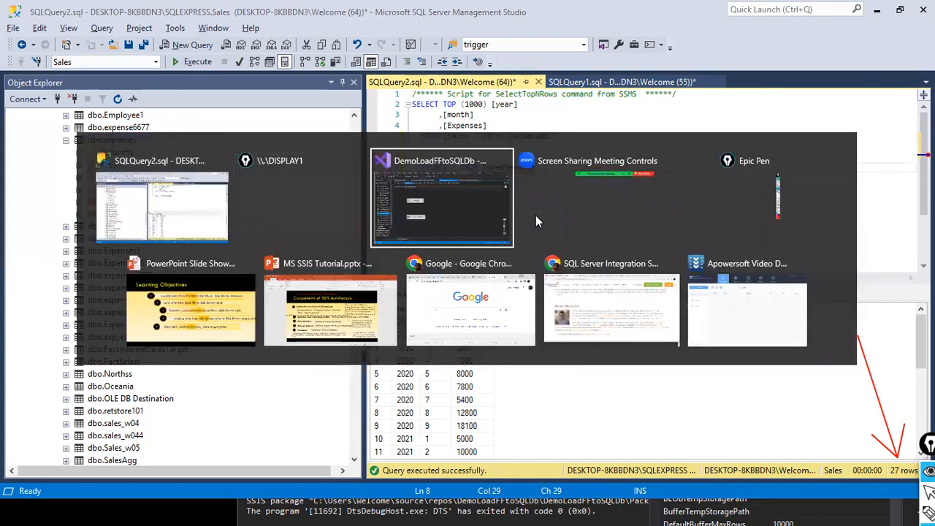
left_click(396, 205)
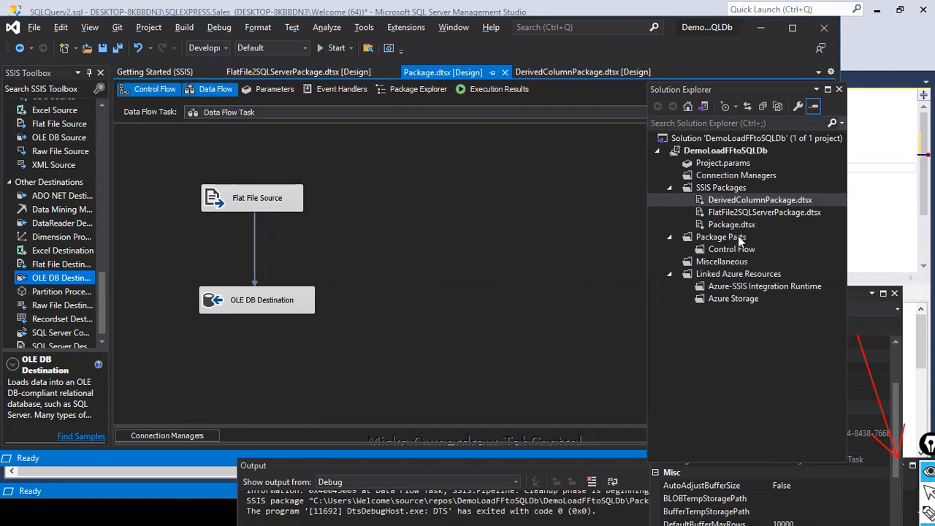
left_click(738, 226)
right_click(738, 227)
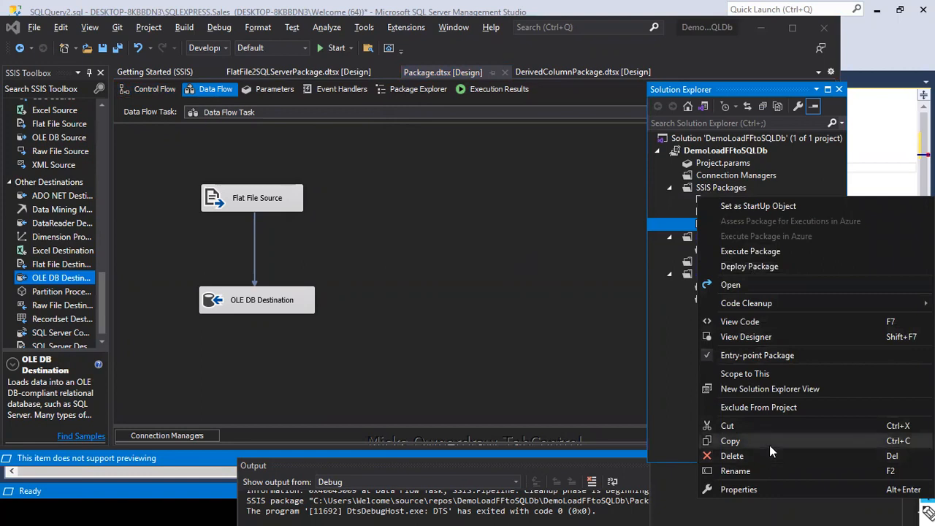
left_click(563, 276)
left_click(34, 27)
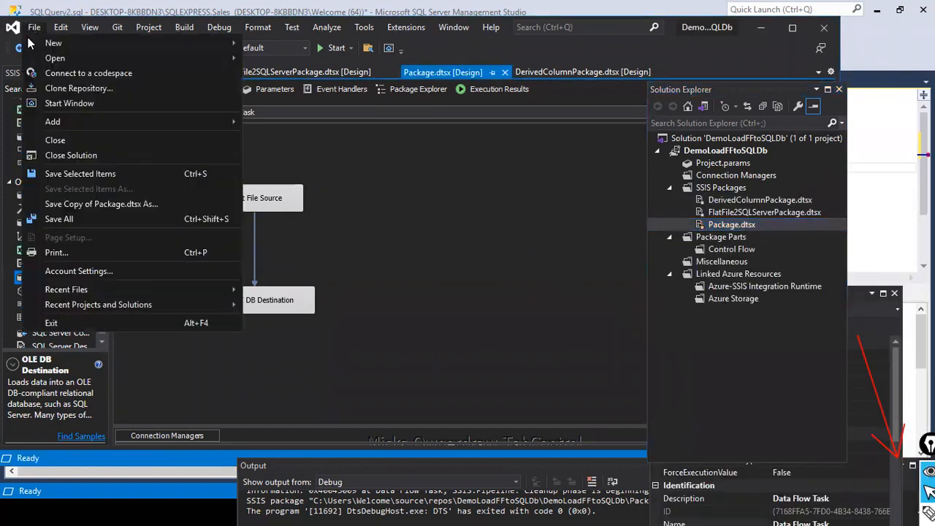
left_click(97, 177)
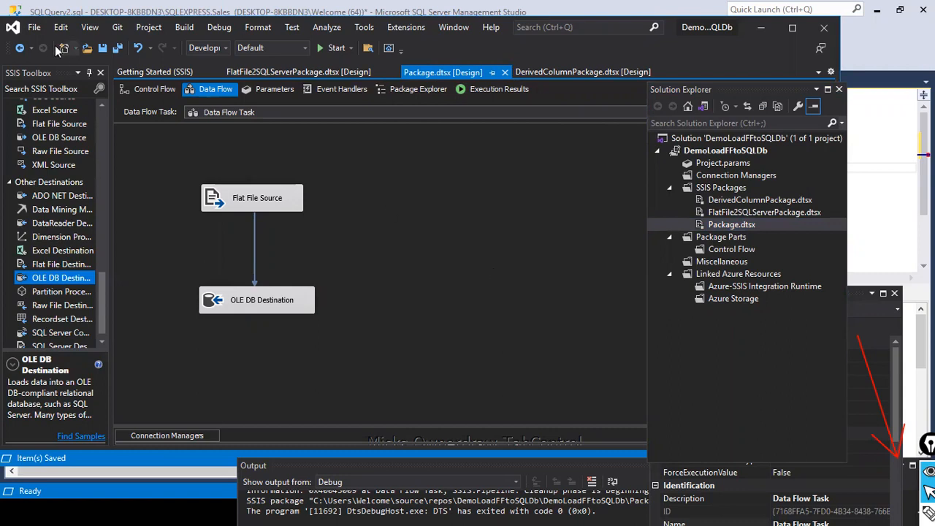
Step: Save a copy of Package.dtsx as OneToOneDataLoad_FF_Package.dtsx in the dat1 folder on drive D
left_click(36, 29)
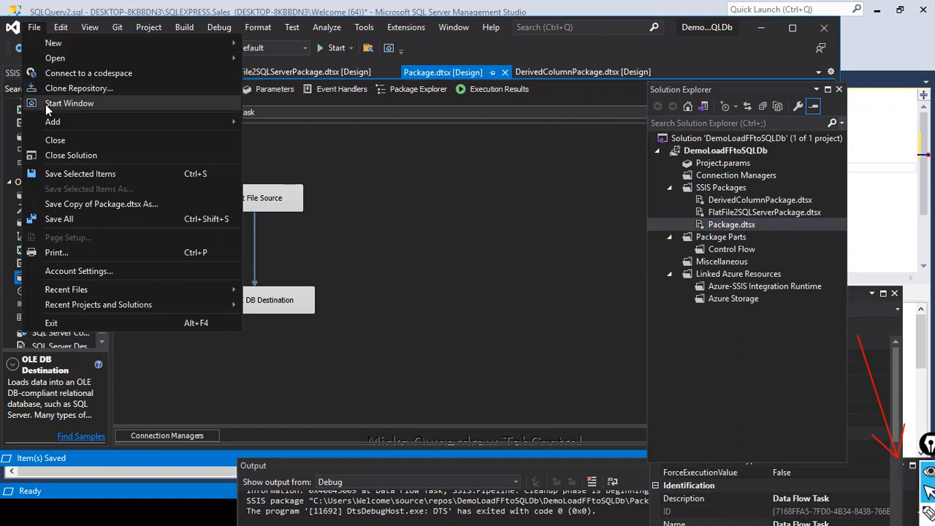
left_click(78, 206)
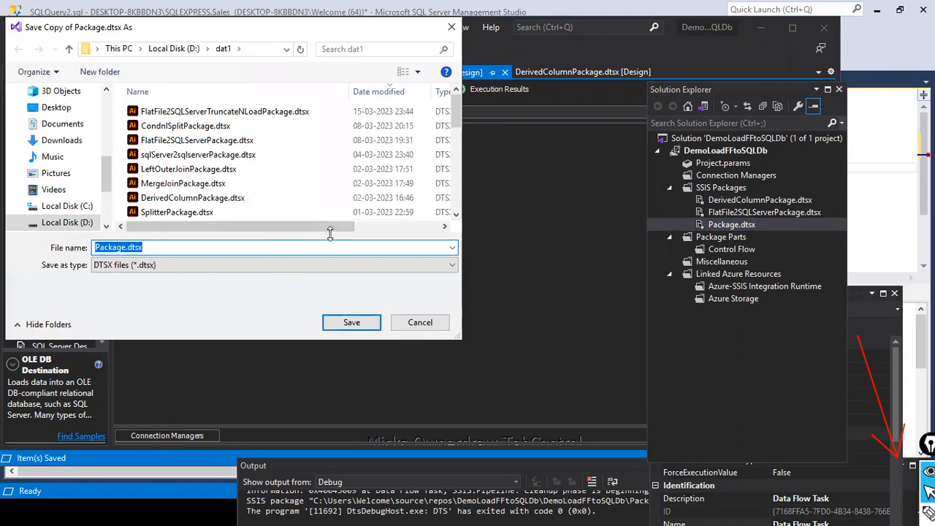
left_click(233, 247)
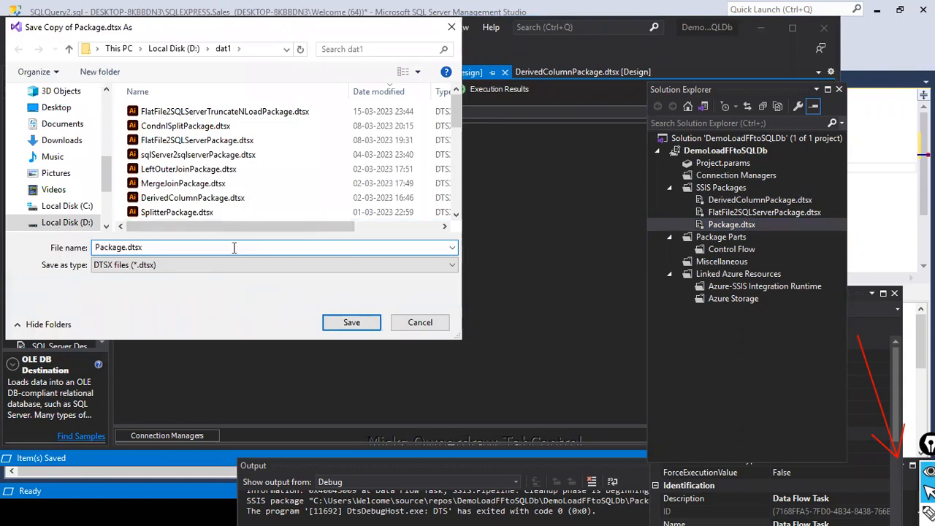
key("Home")
type("Onne")
key("BackSpace")
key("BackSpace")
type("eToOne")
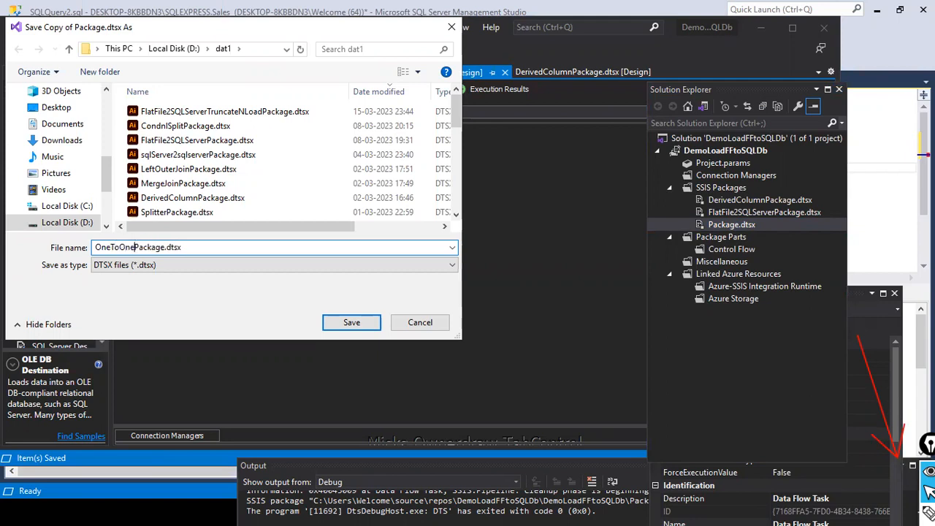
type("DataLoad_FF_")
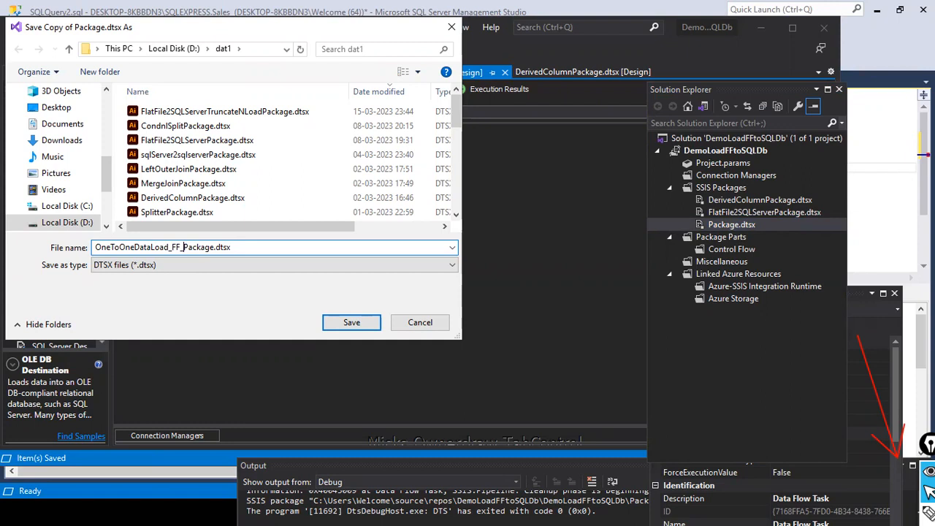
left_click(357, 325)
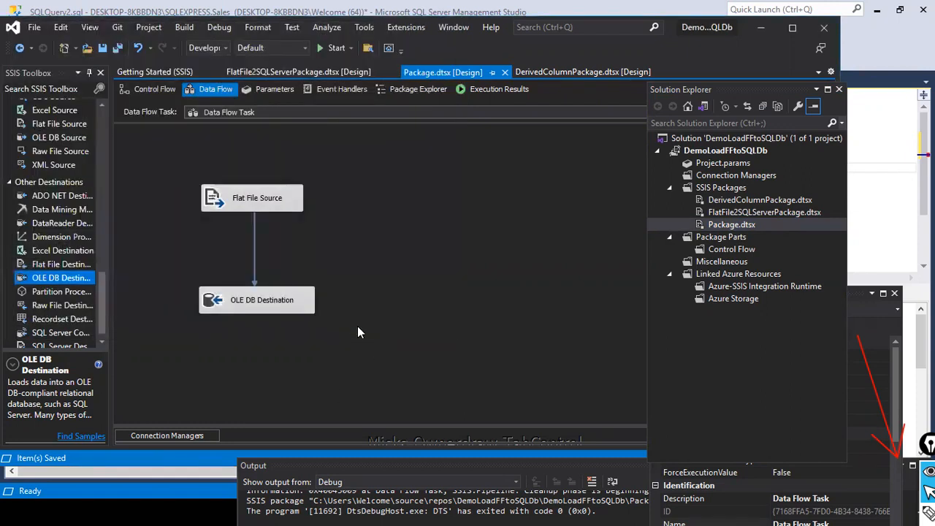
Step: Review the Expenses2023 query results in SQL Server Management Studio and bring up the Learning Objectives slide in PowerPoint
key("alt+Tab")
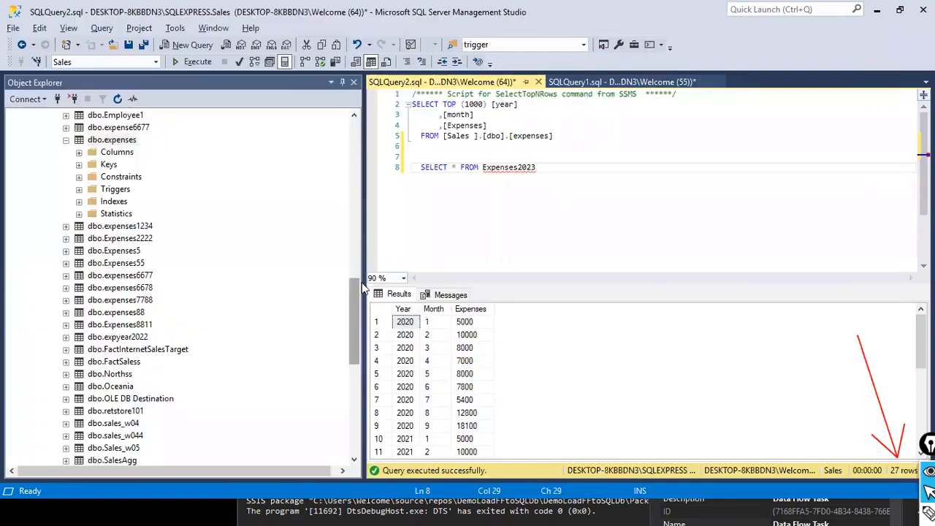
key("alt+Tab")
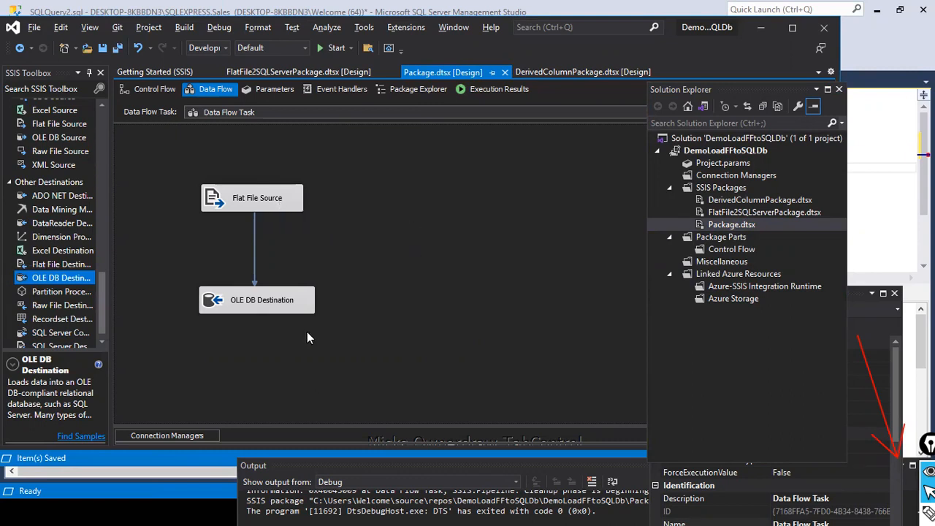
key("alt+Tab")
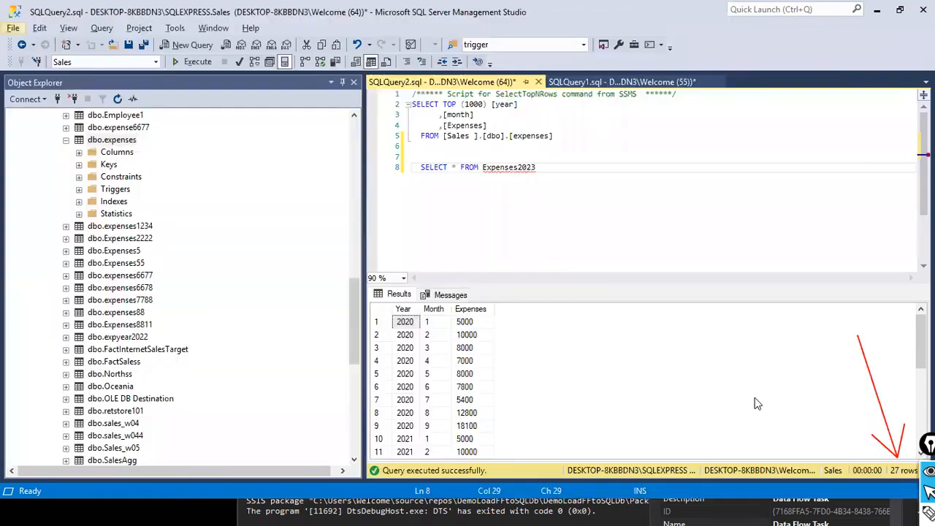
scroll(566, 365, "down", 2)
key("alt+Tab")
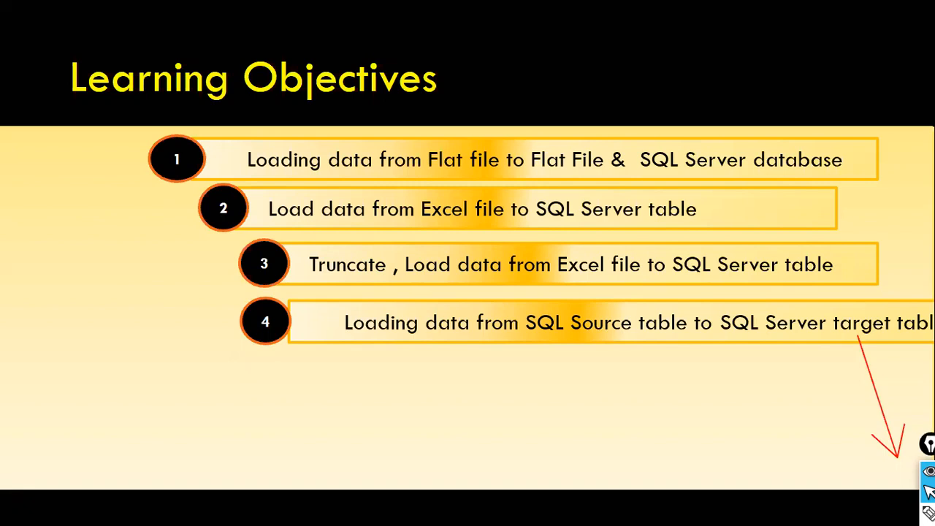
Step: Switch back to Visual Studio and add a new SSIS package to the DemoLoadFFtoSQLDb project
key("alt+Tab")
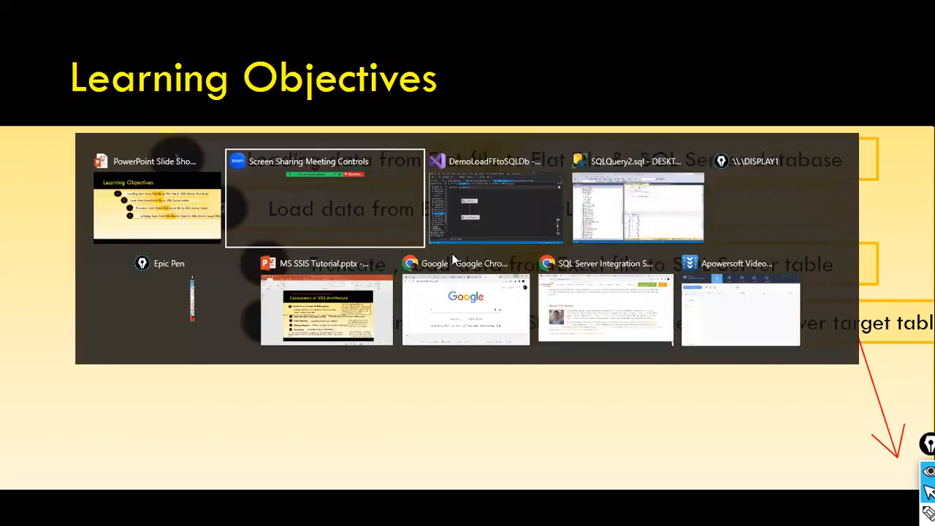
key("Tab")
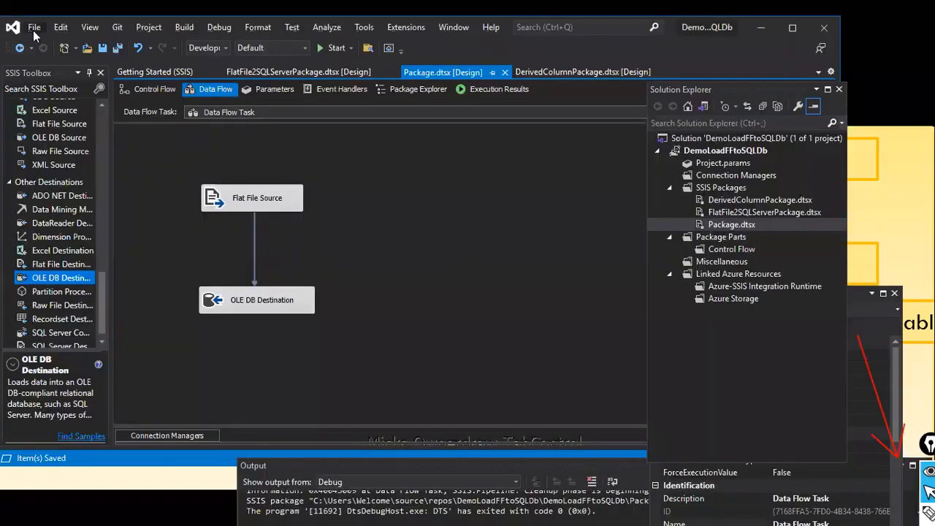
left_click(33, 30)
mouse_move(53, 42)
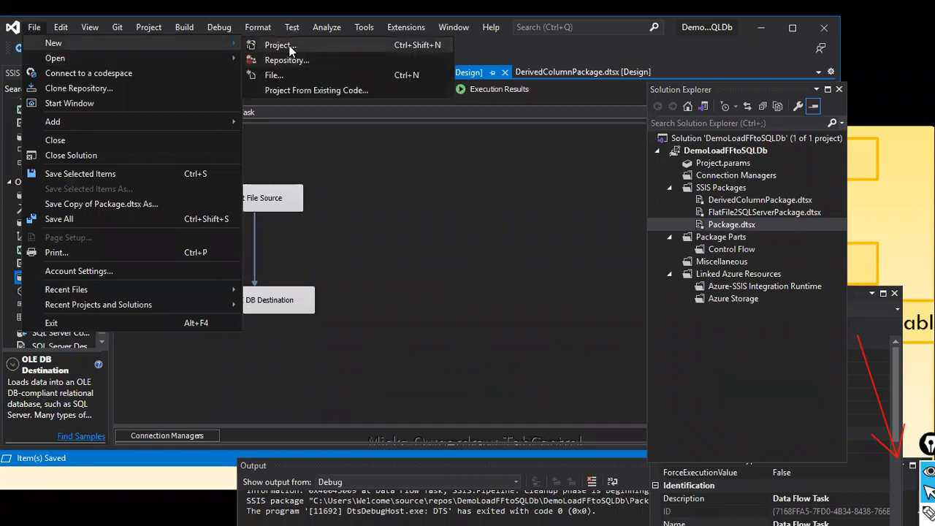
left_click(750, 186)
left_click(750, 186)
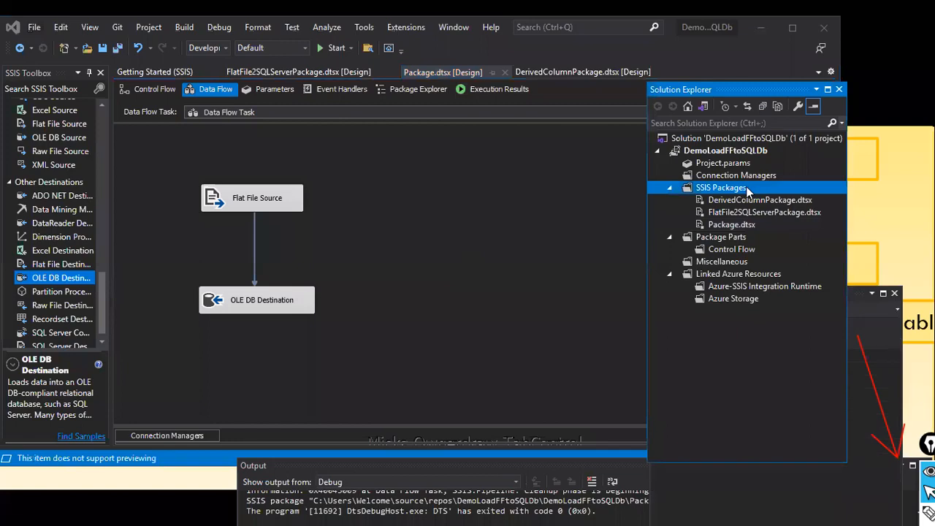
right_click(746, 188)
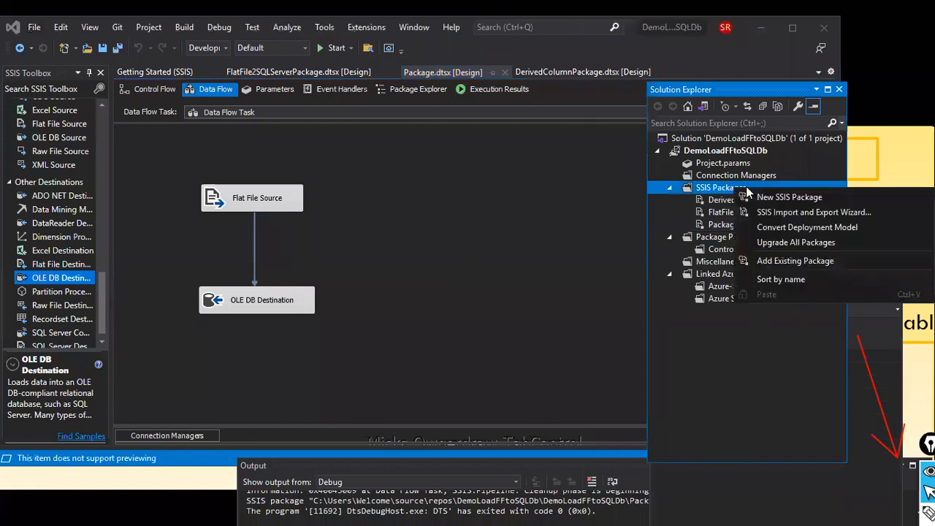
left_click(783, 199)
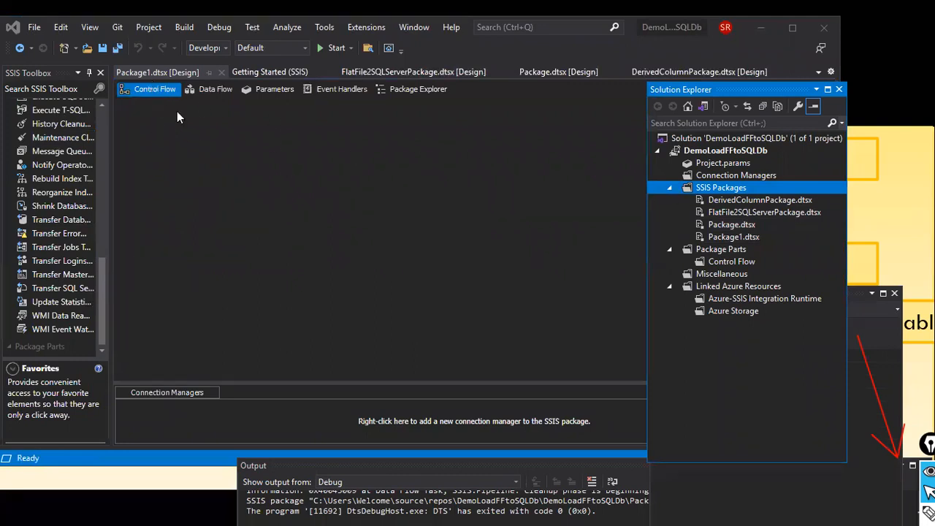
Step: Add a Data Flow Task to the control flow of Package1.dtsx
left_click(146, 89)
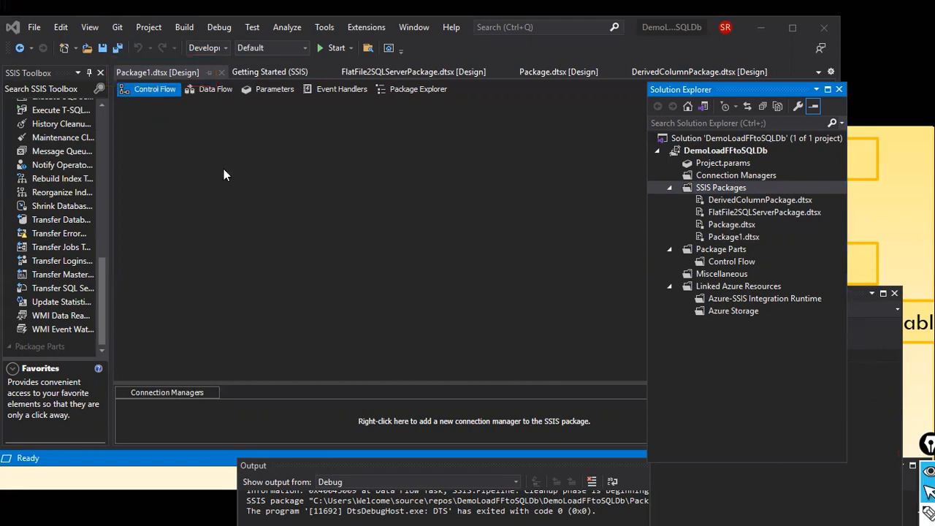
key("alt+Tab")
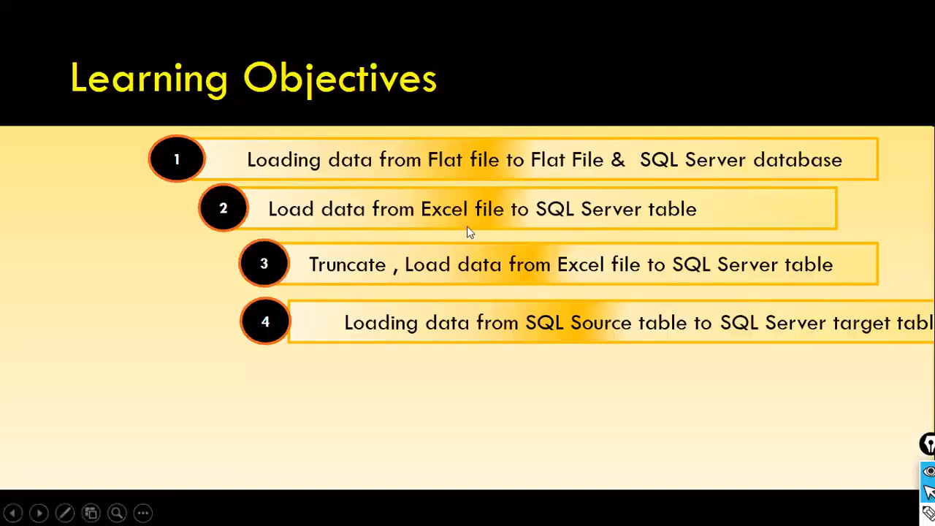
key("alt+Tab")
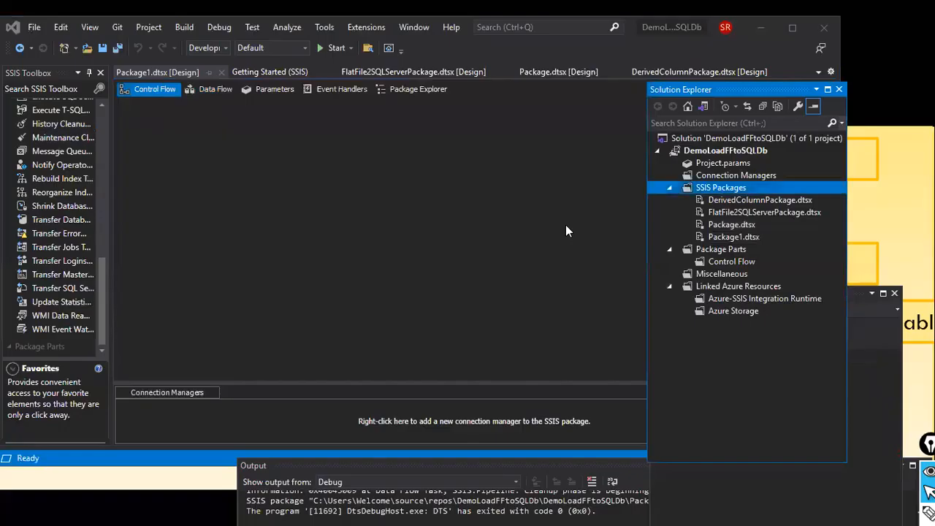
left_click(420, 188)
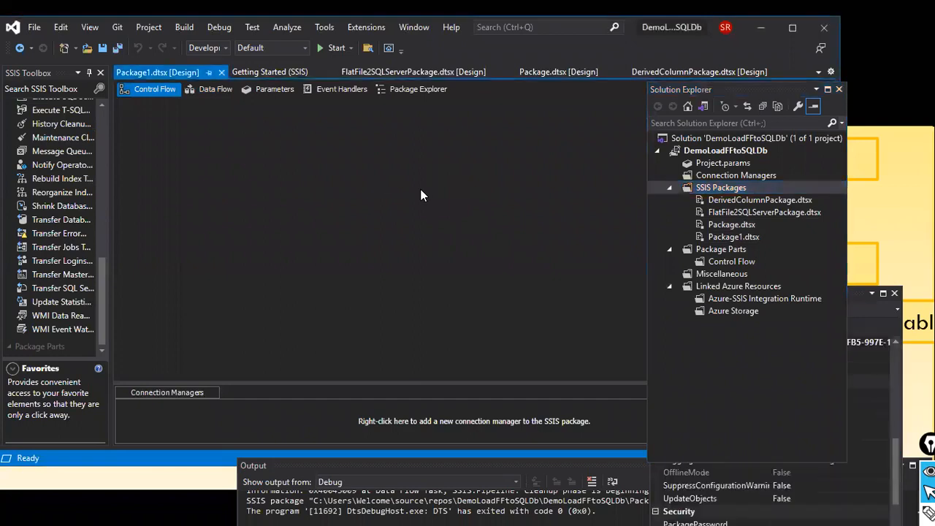
scroll(37, 150, "up", 2)
scroll(37, 150, "up", 10)
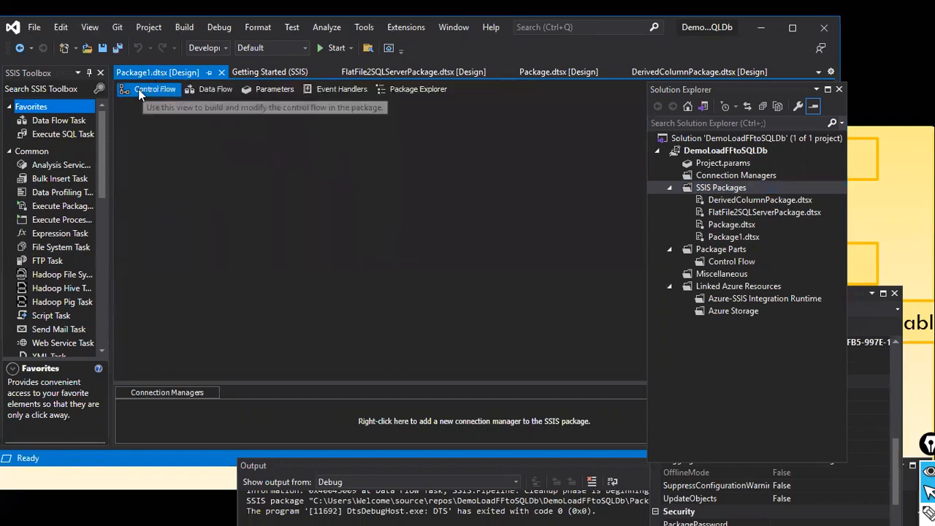
left_click(55, 120)
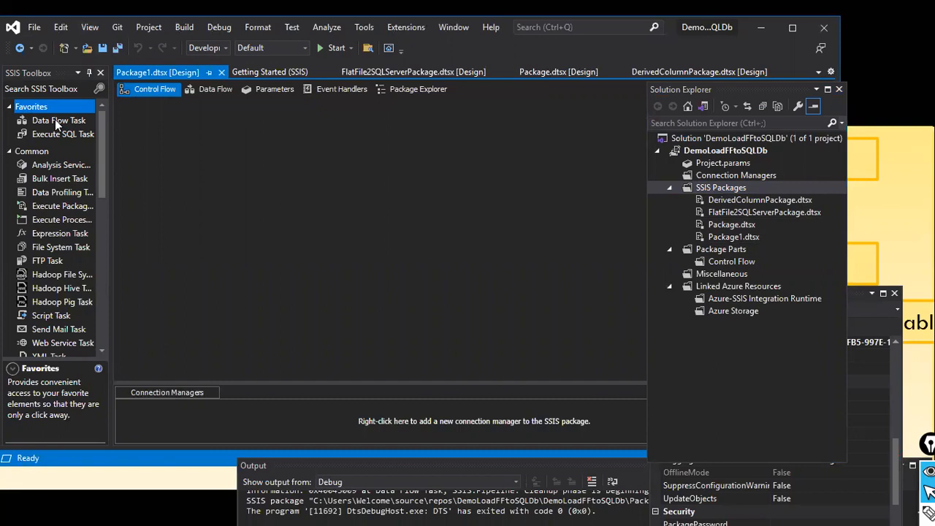
left_click(174, 137)
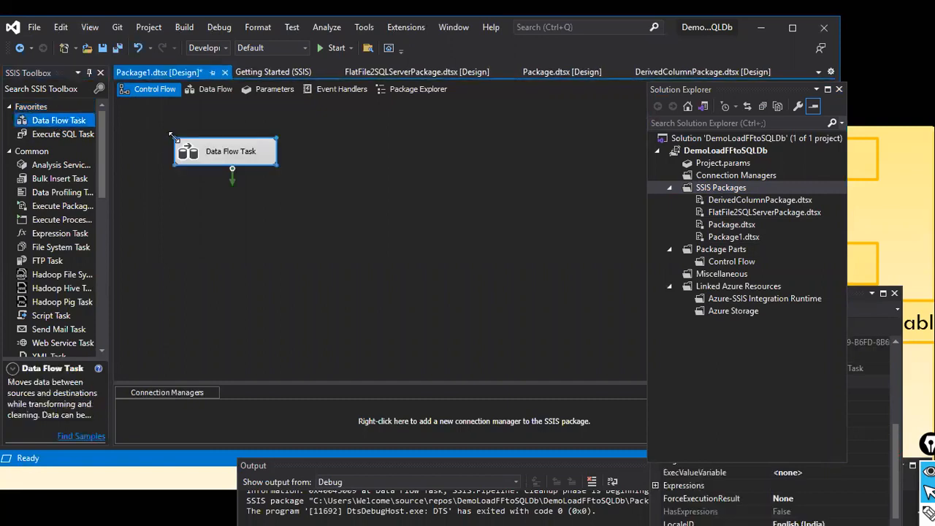
right_click(248, 150)
left_click(478, 130)
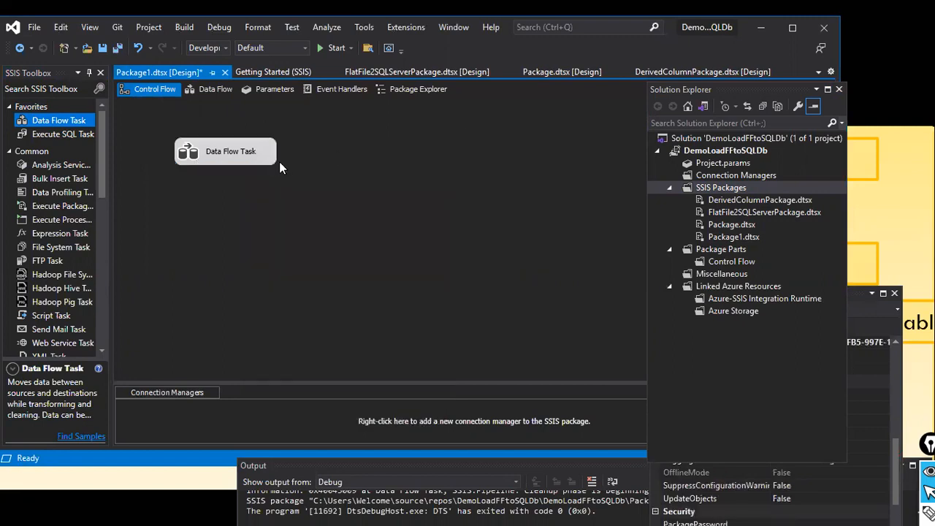
Step: Open the Data Flow Task for editing and add an Excel Source to its data flow
right_click(255, 154)
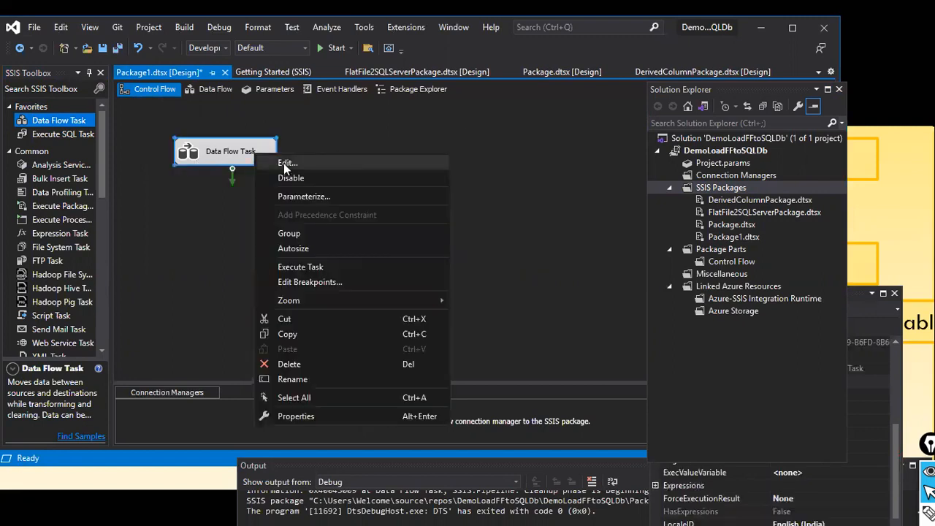
left_click(284, 164)
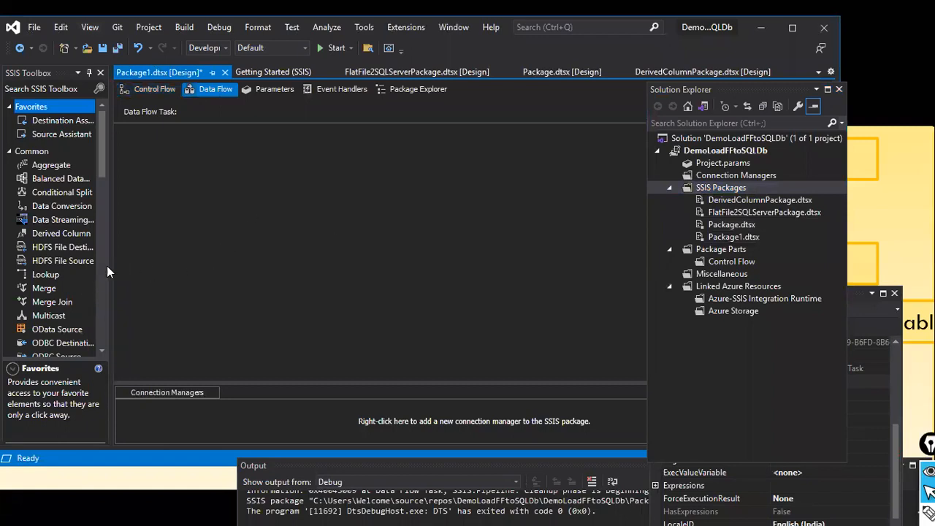
scroll(99, 256, "down", 15)
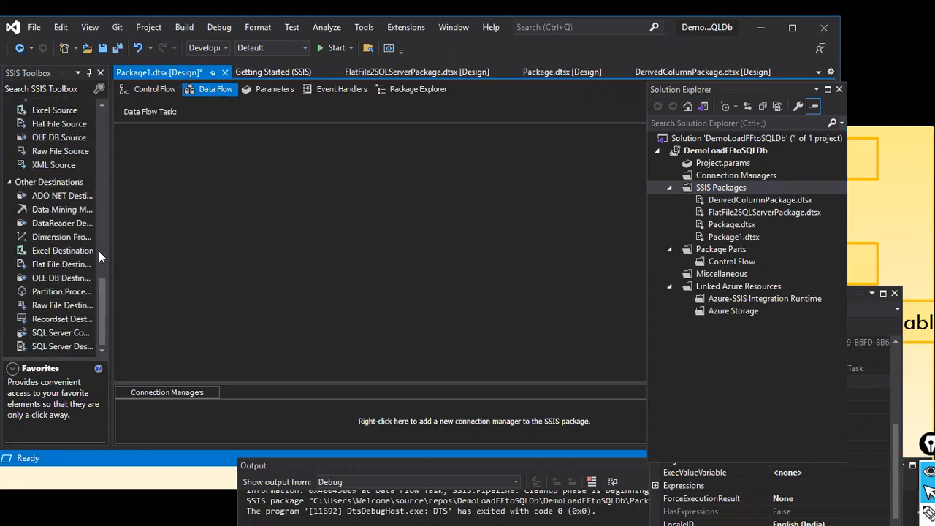
scroll(73, 204, "up", 6)
scroll(71, 210, "up", 12)
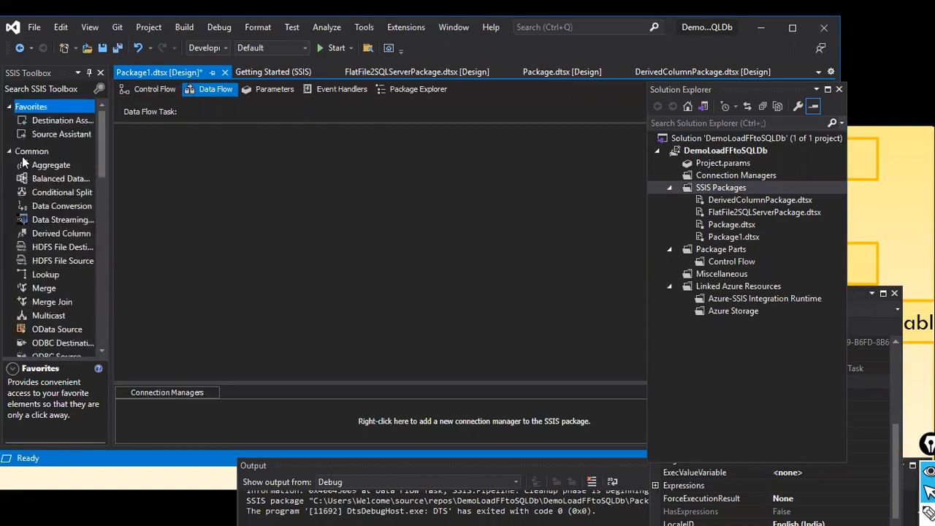
scroll(24, 162, "down", 15)
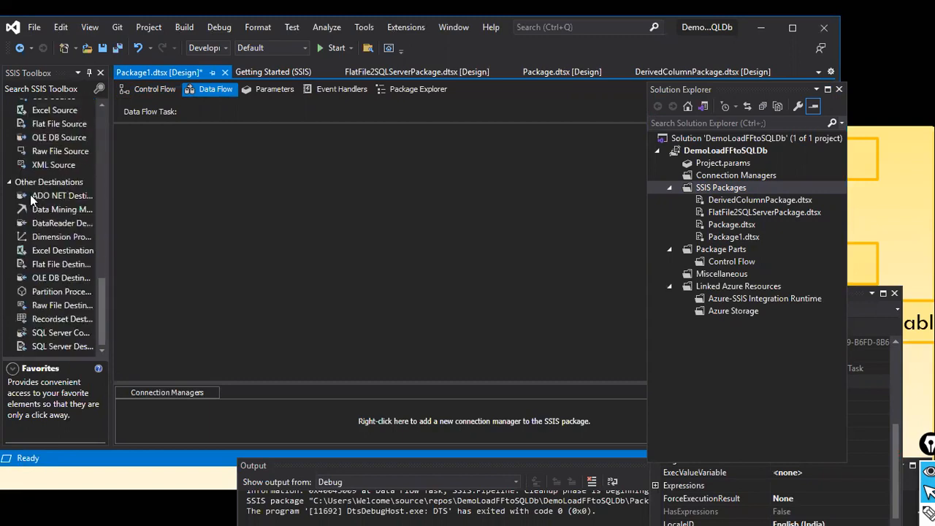
scroll(30, 194, "up", 4)
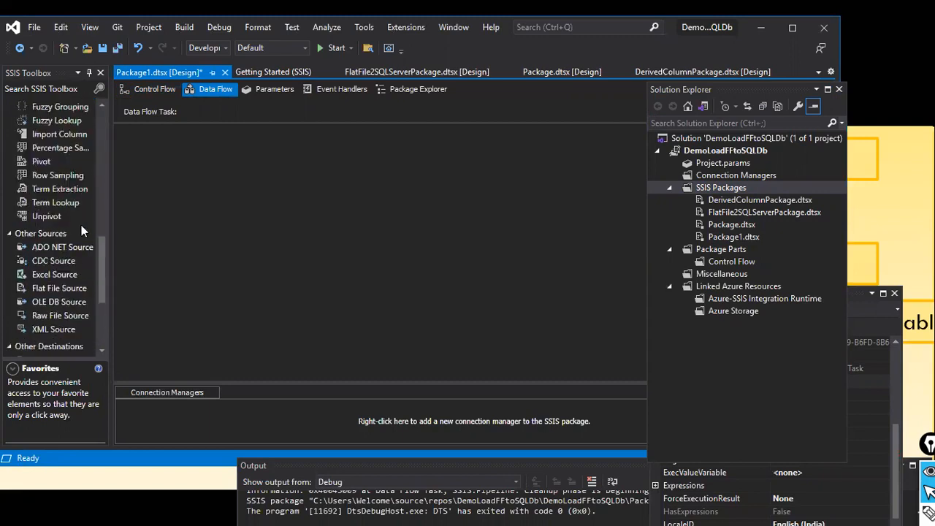
scroll(81, 230, "down", 2)
left_click_drag(58, 192, 286, 168)
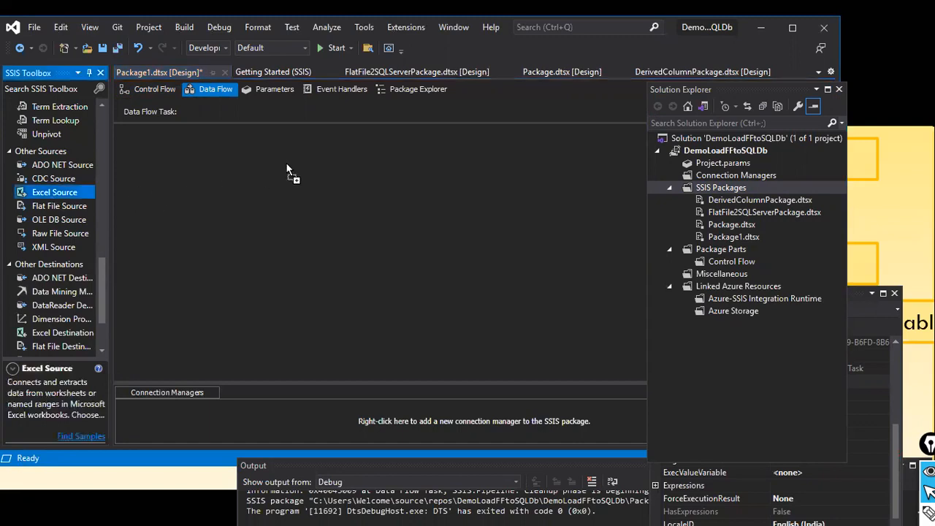
left_click_drag(224, 167, 248, 159)
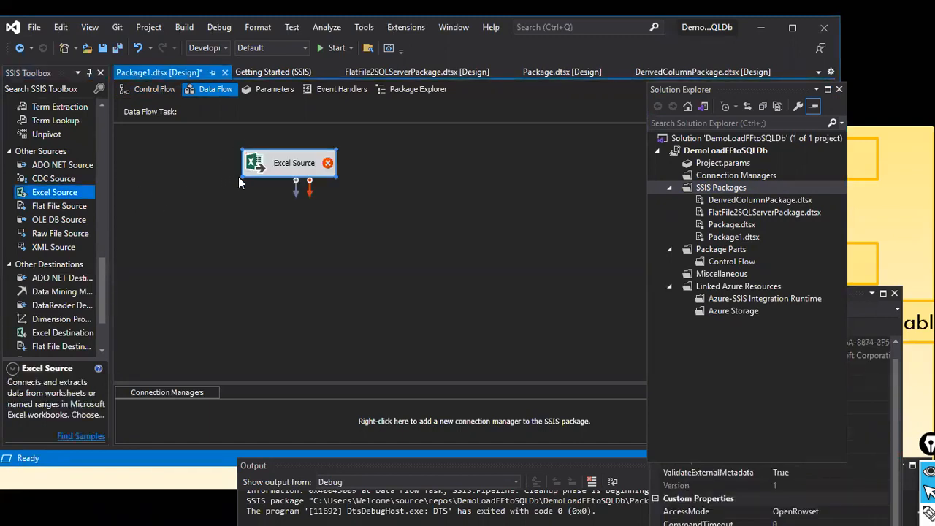
left_click(213, 244)
Step: Add an OLE DB Destination to the data flow below the Excel Source
scroll(39, 283, "down", 2)
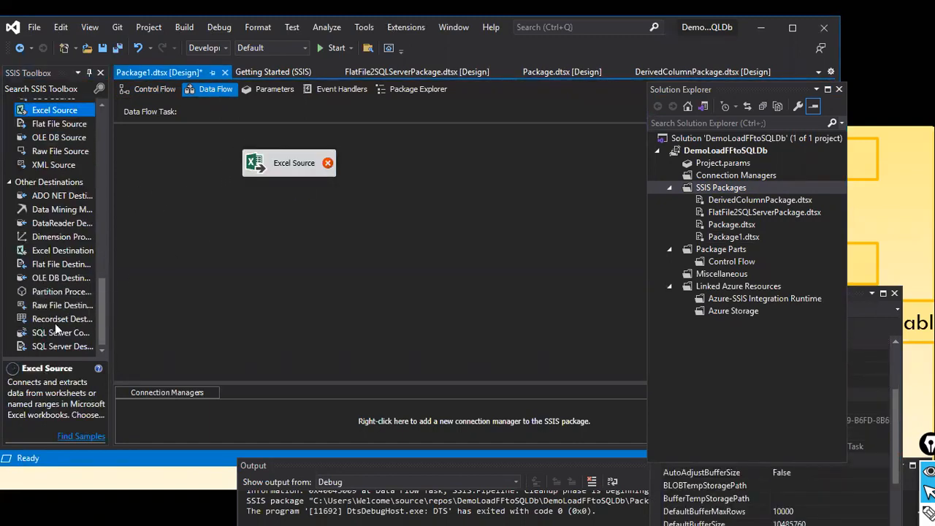
left_click_drag(39, 282, 264, 267)
left_click_drag(366, 264, 346, 252)
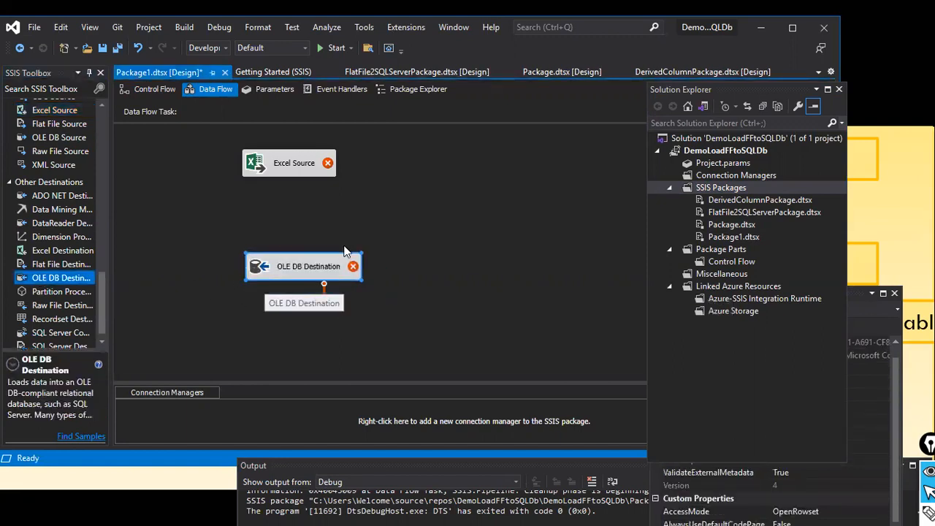
left_click(434, 214)
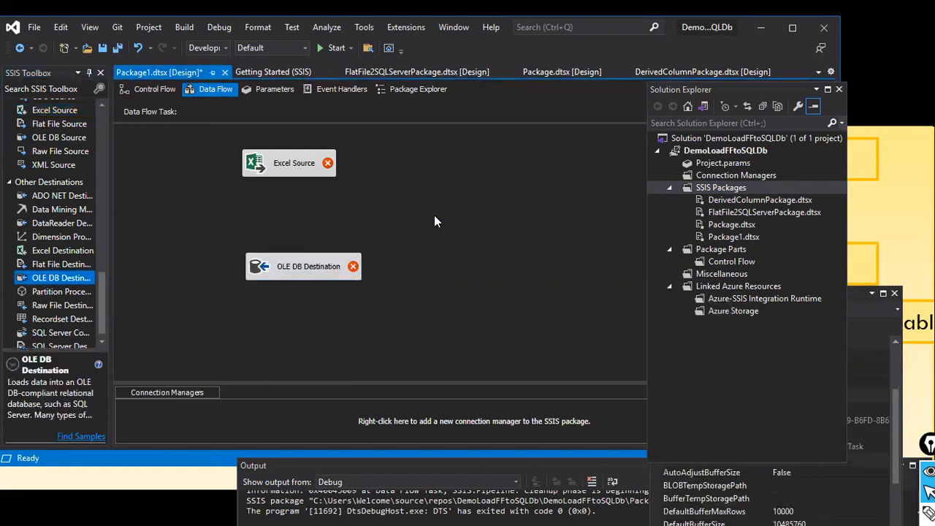
Step: Connect the Excel Source's regular data output to the OLE DB Destination and move the destination slightly closer to the source
left_click(282, 171)
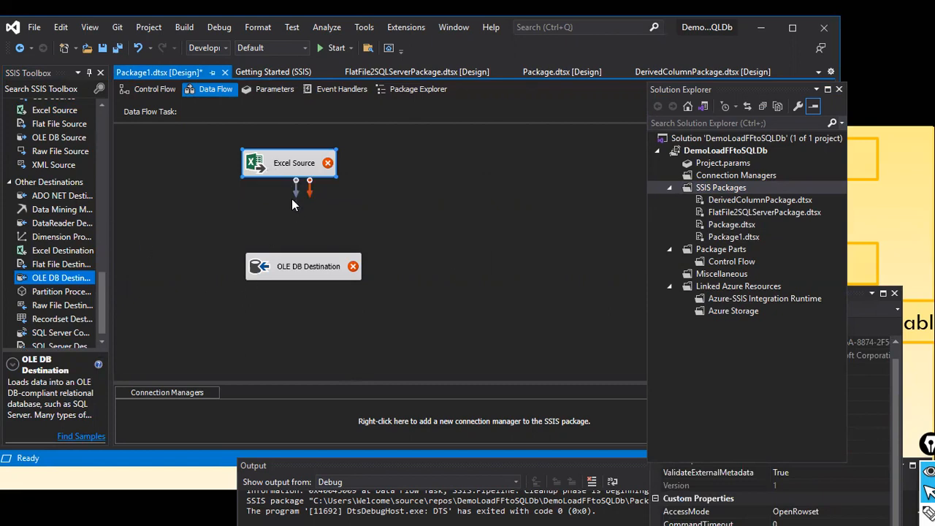
left_click_drag(296, 192, 292, 264)
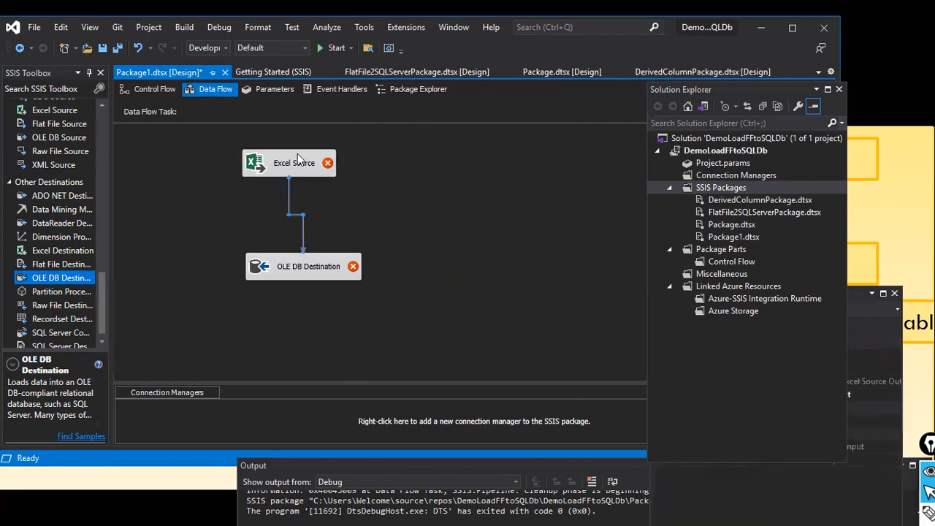
left_click(295, 166)
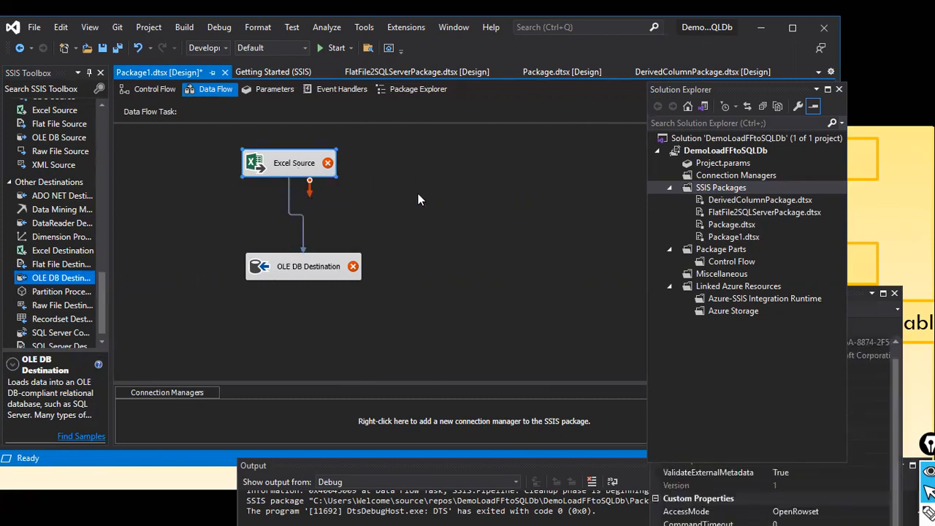
left_click(310, 253)
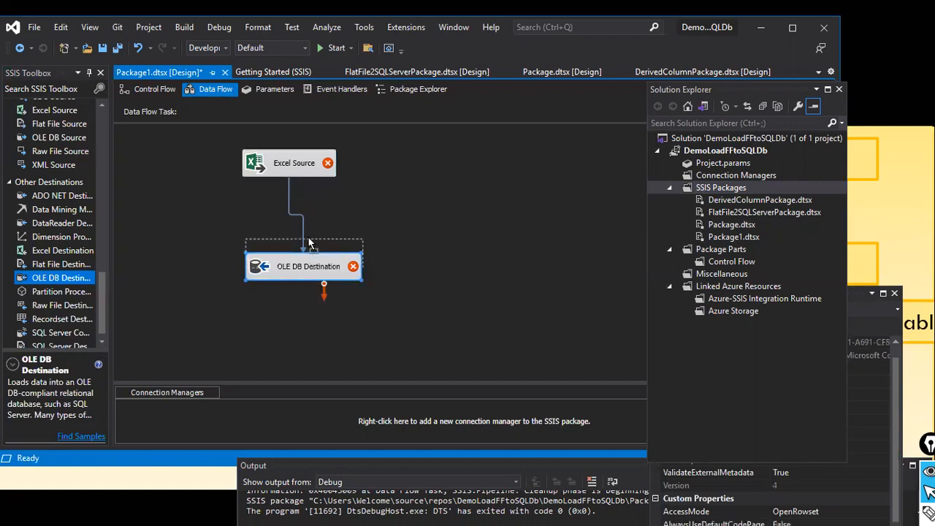
left_click_drag(310, 254, 310, 236)
left_click(316, 169)
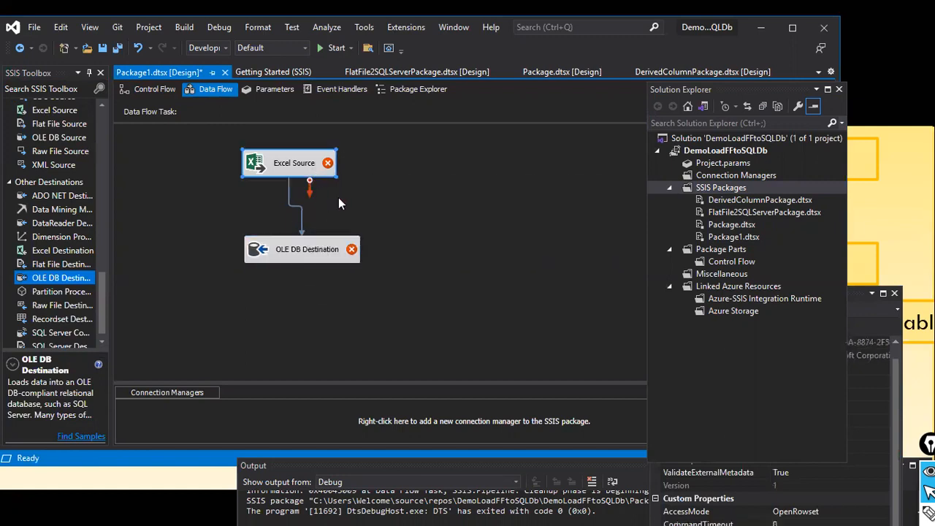
left_click(338, 197)
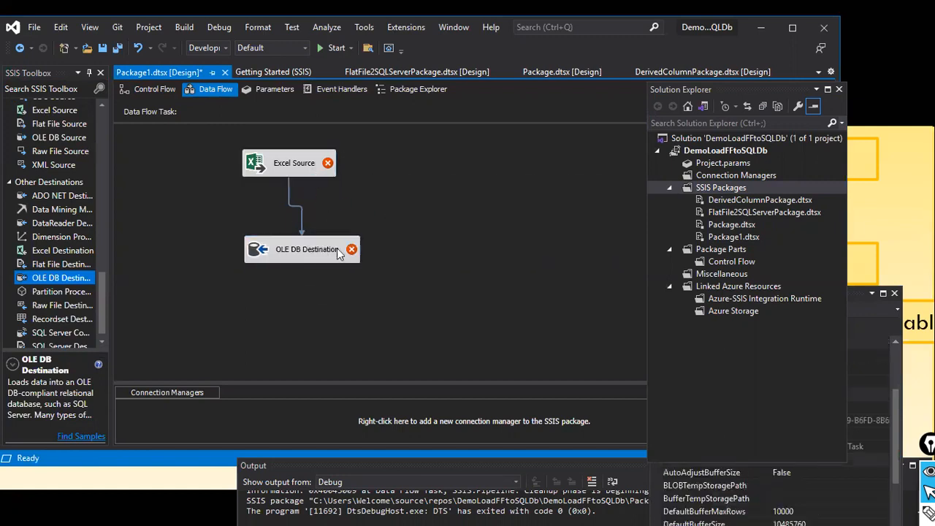
Step: Check the validation errors on the Excel Source and the OLE DB Destination
right_click(308, 172)
left_click(456, 170)
mouse_move(287, 170)
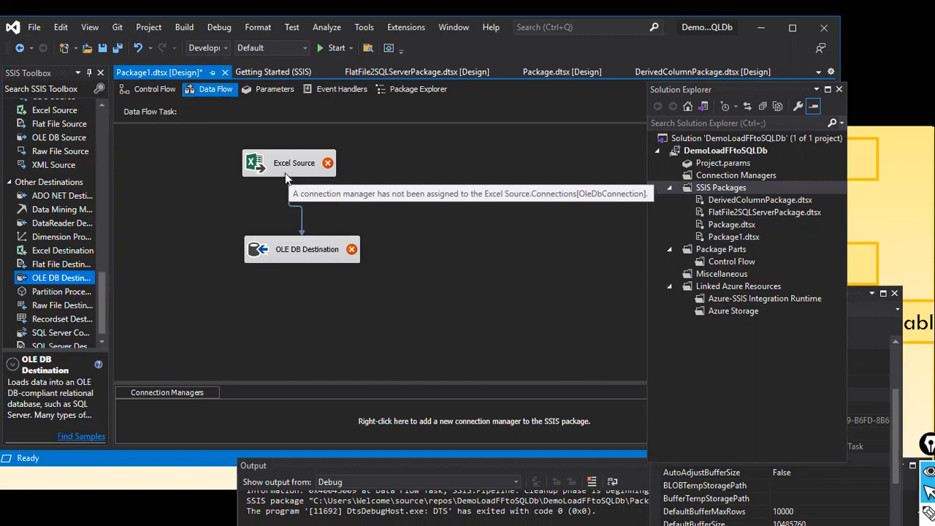
left_click(295, 256)
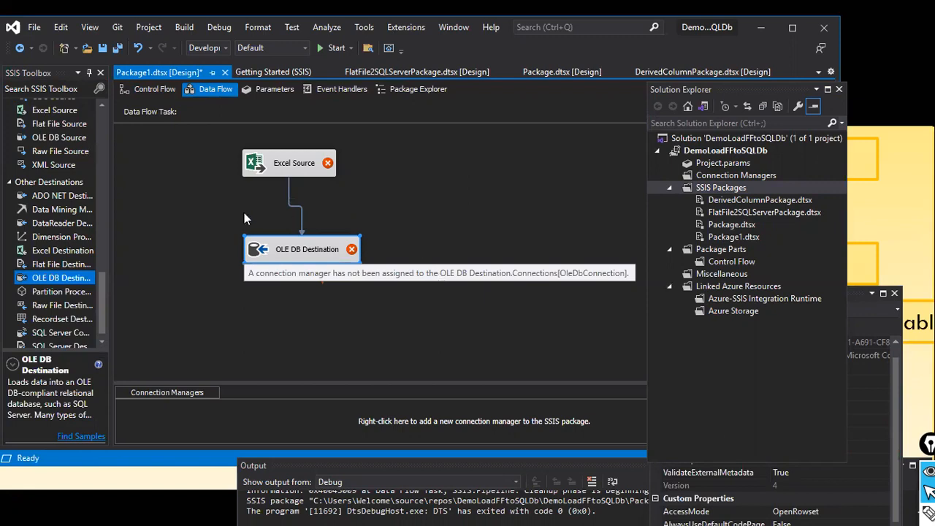
left_click(300, 251)
left_click(365, 260)
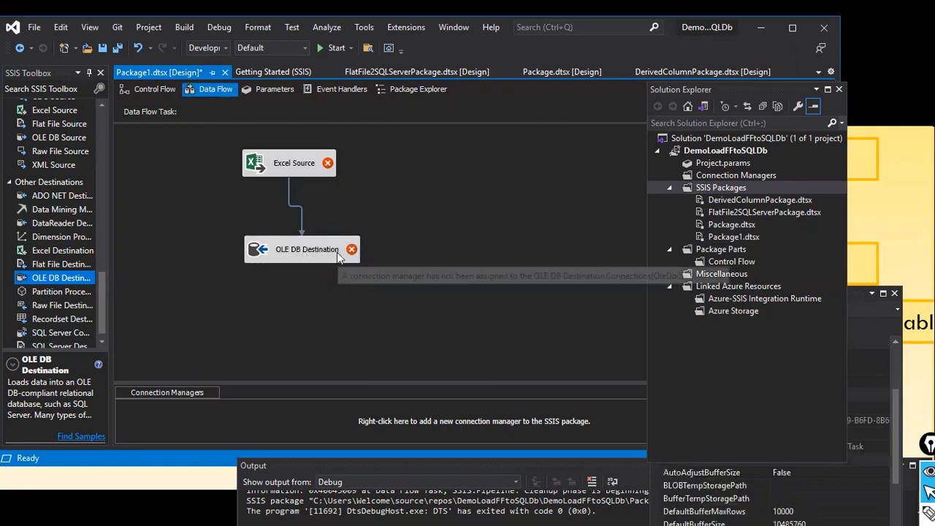
Step: Create a new Excel connection manager in the Excel Source Editor that points to D:\dat1\expenses.xls
left_click(306, 168)
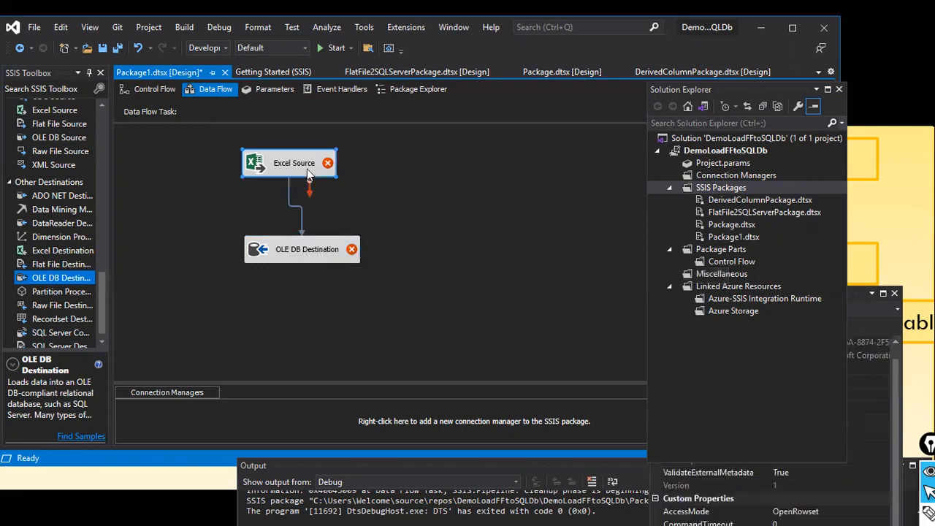
right_click(307, 169)
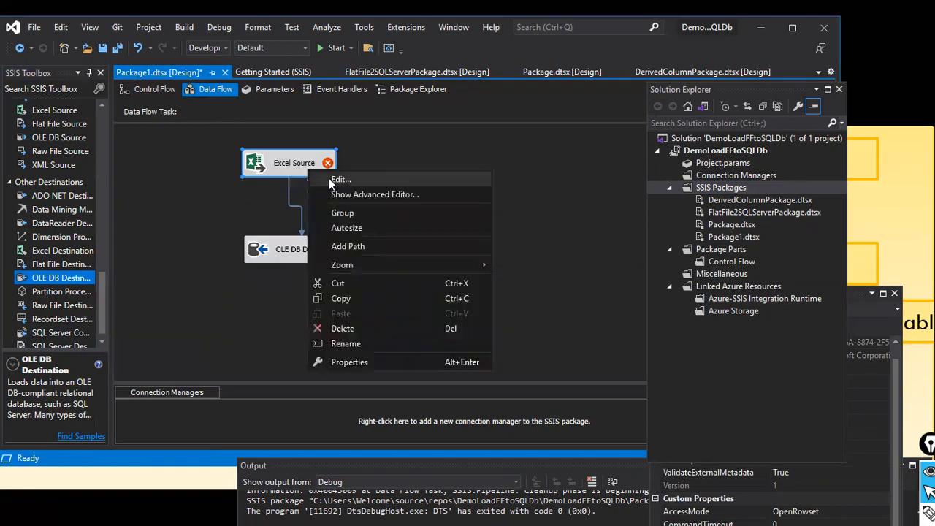
left_click(332, 182)
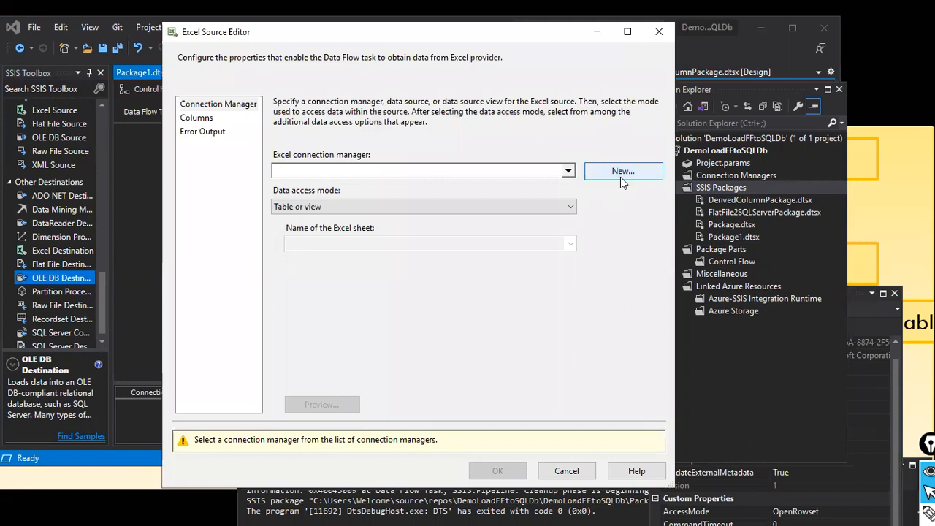
left_click(620, 177)
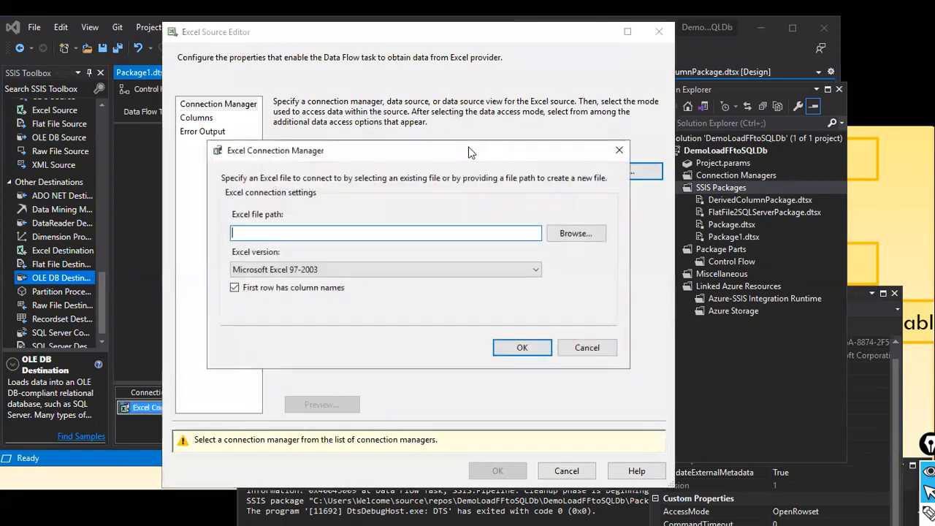
left_click(565, 233)
left_click(358, 301)
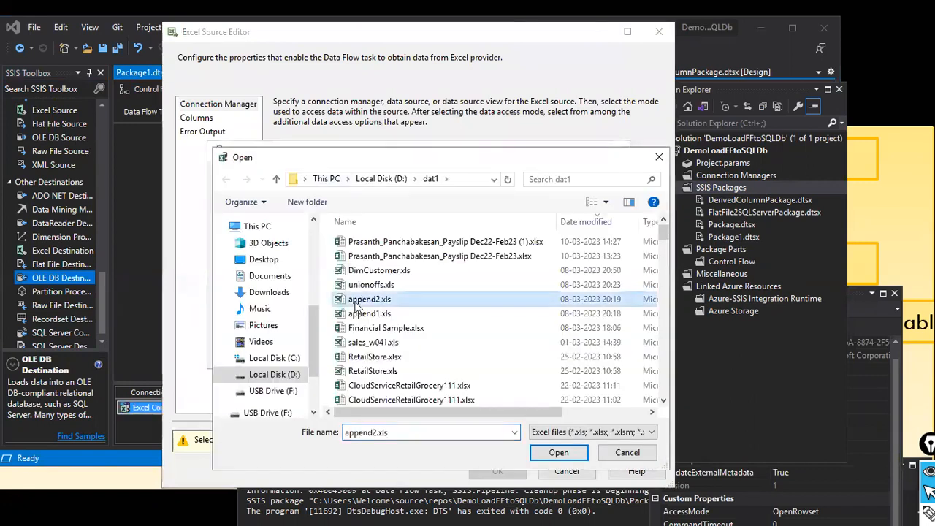
key("e")
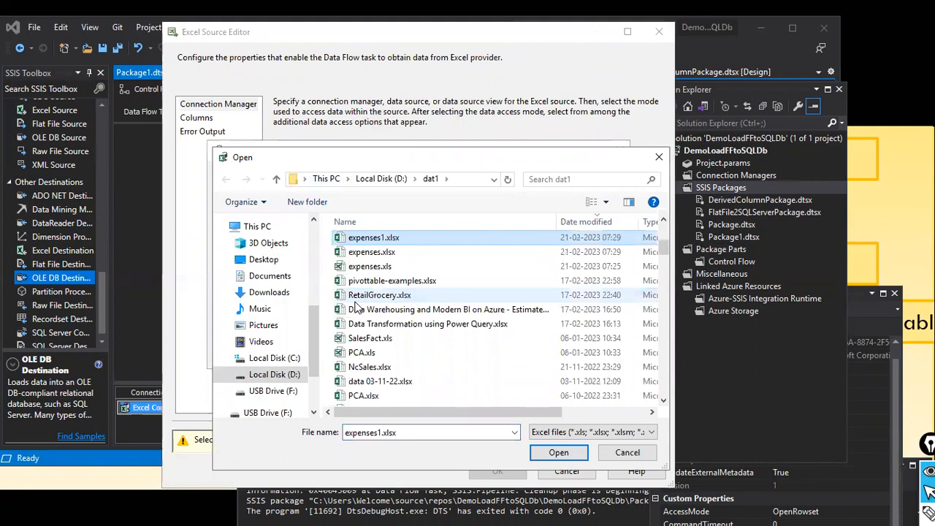
left_click(369, 266)
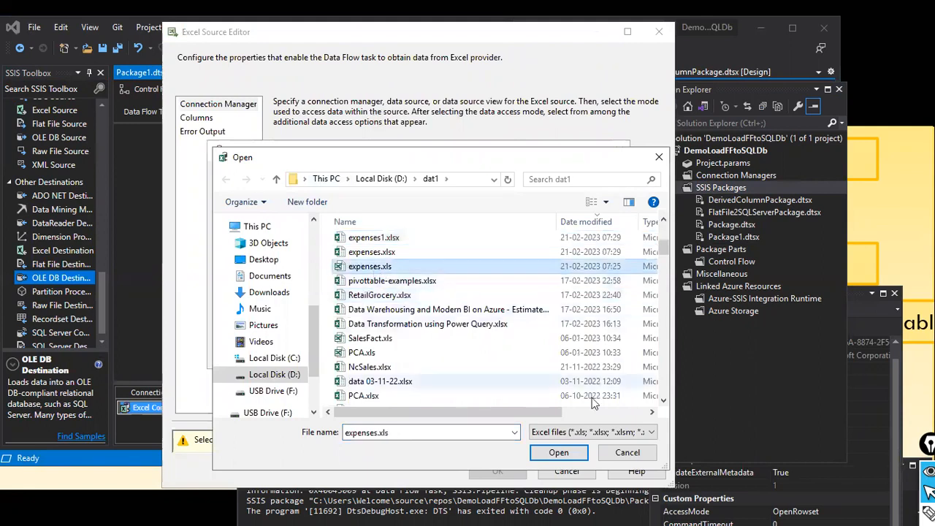
left_click(558, 452)
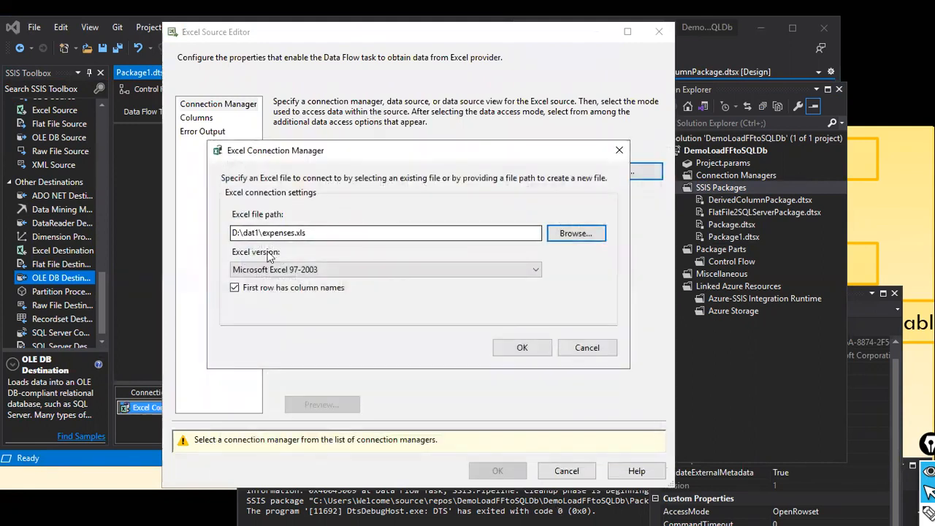
left_click(522, 347)
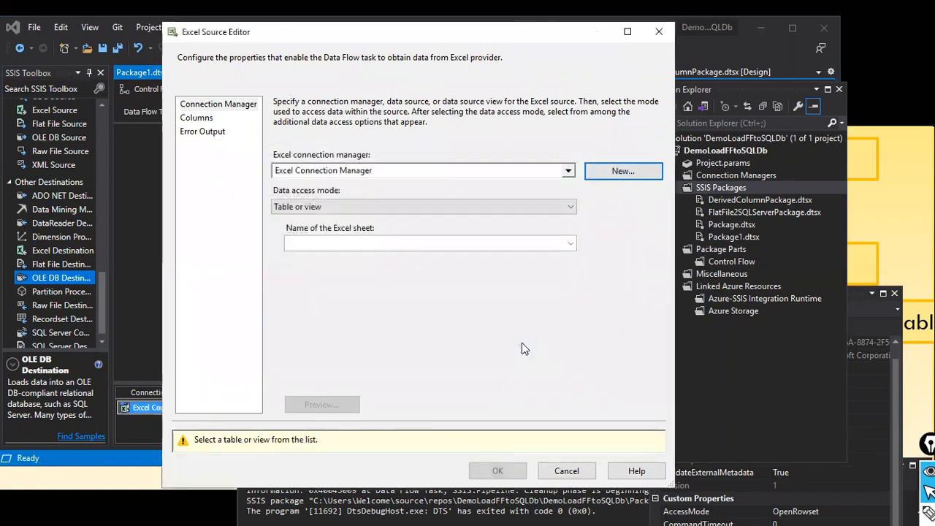
Step: Choose the Expenses$ sheet for the Excel Source and preview its rows
left_click(569, 244)
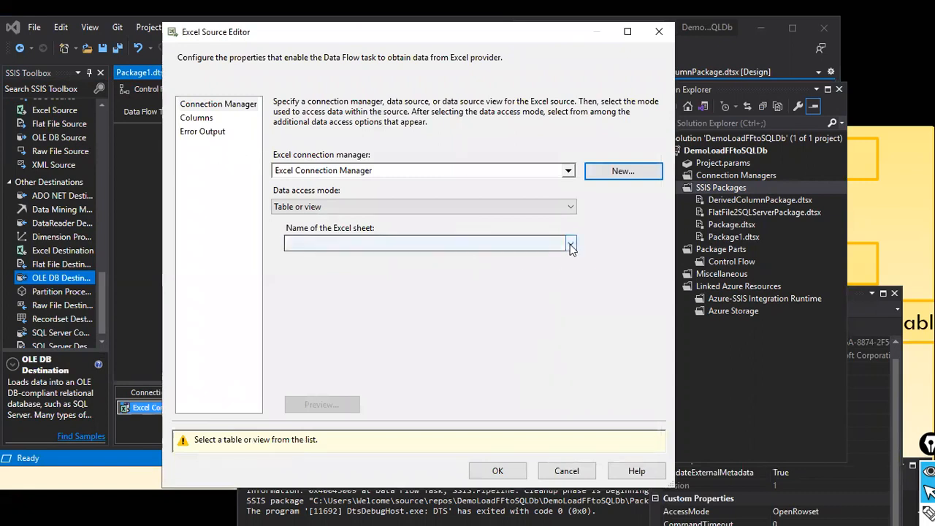
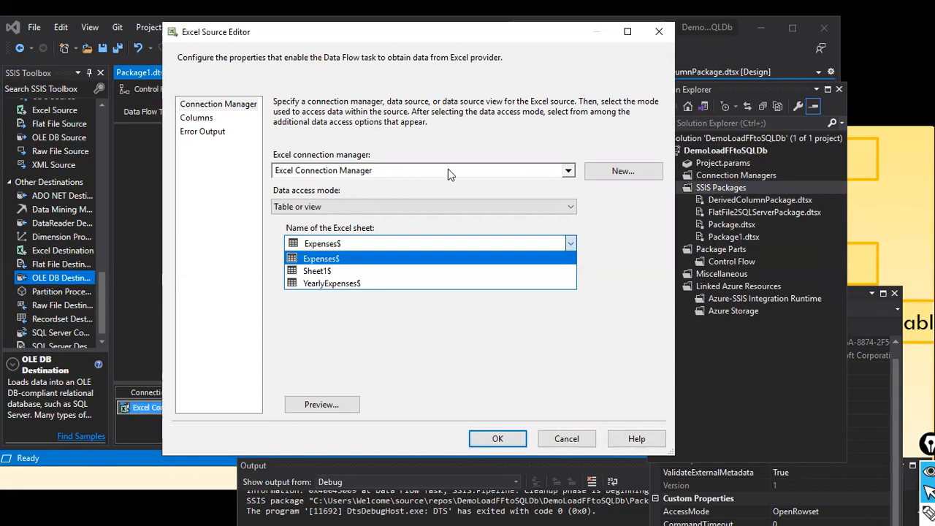
left_click(326, 259)
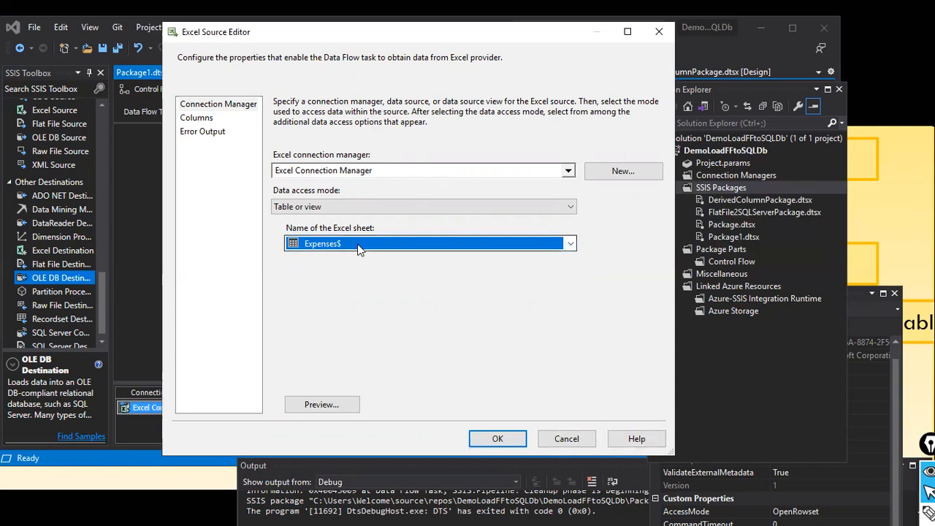
left_click(308, 409)
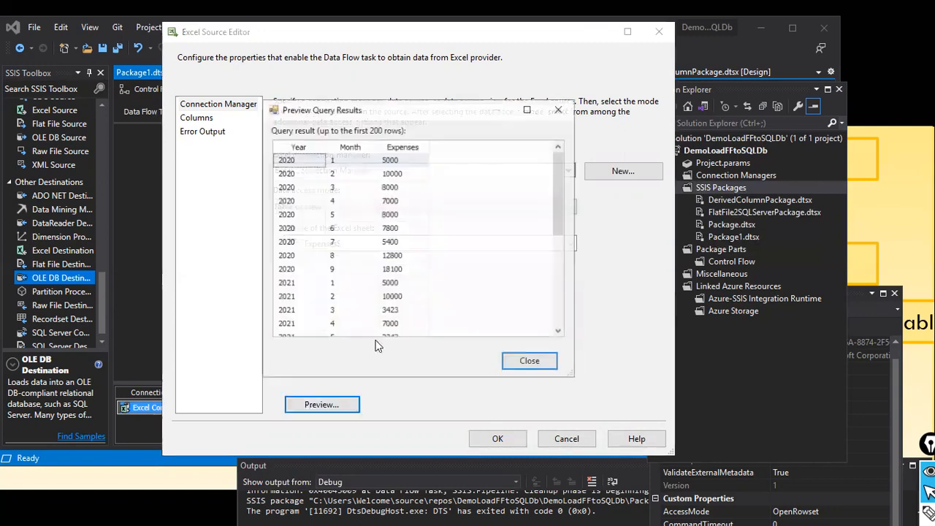
scroll(422, 186, "down", 5)
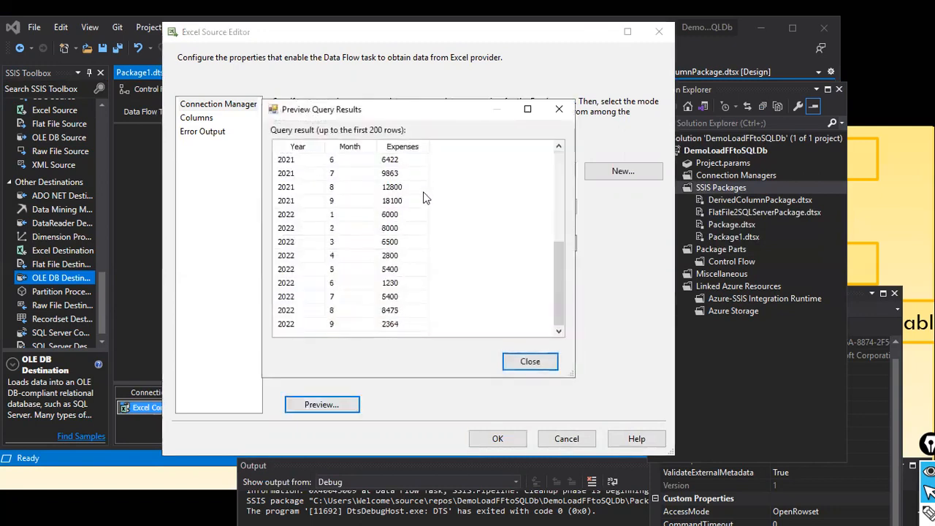
scroll(426, 198, "up", 5)
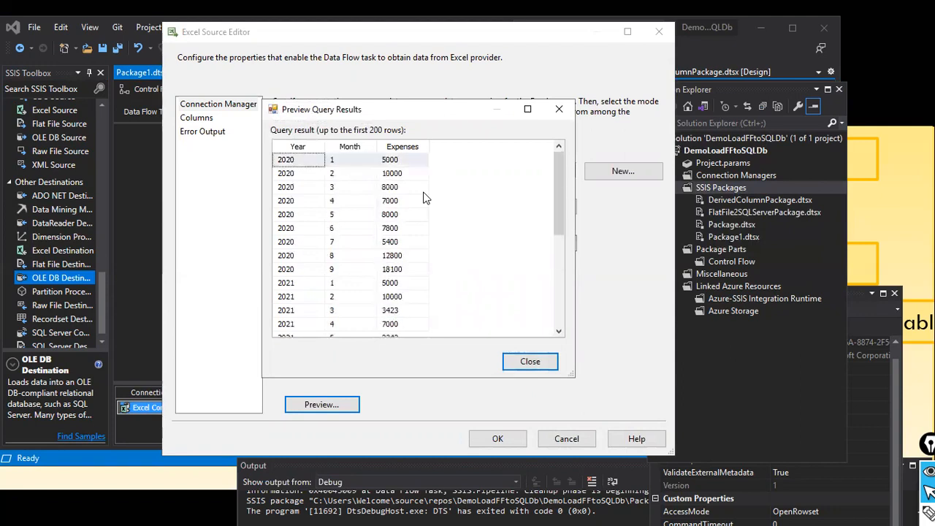
Step: Close the preview, review the Excel Source's column selection and error output settings, and accept the source configuration
left_click(536, 363)
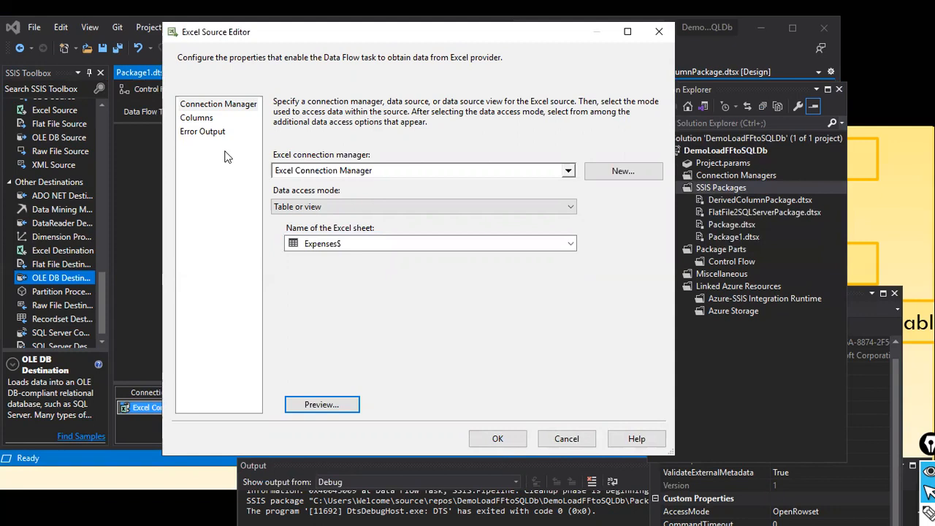
left_click(199, 119)
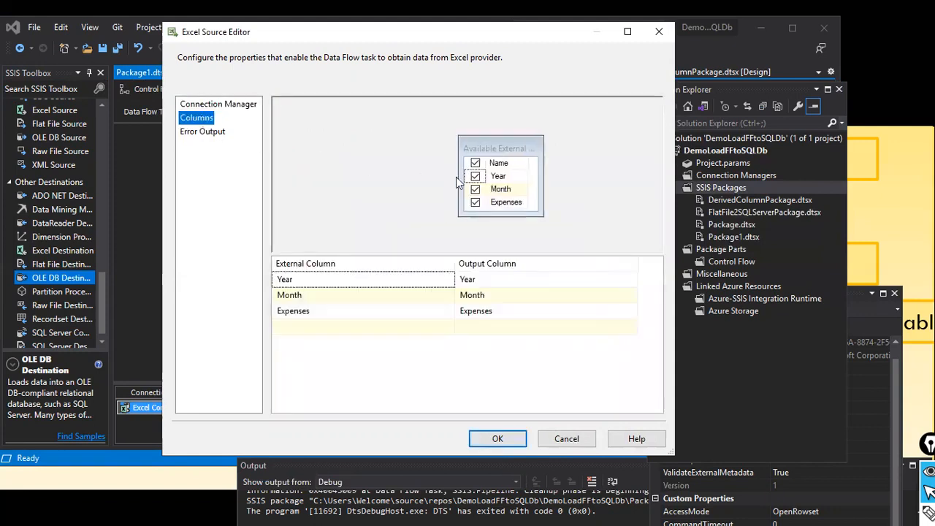
left_click(192, 130)
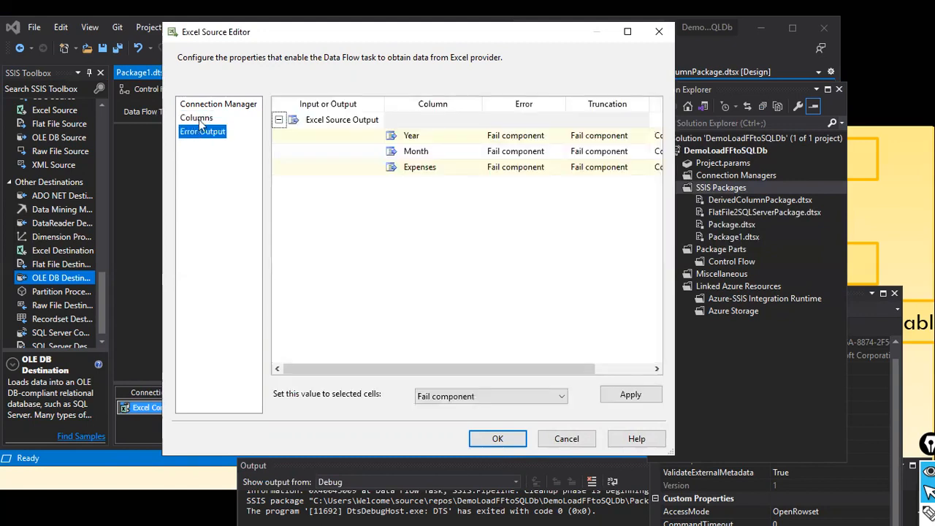
left_click(199, 119)
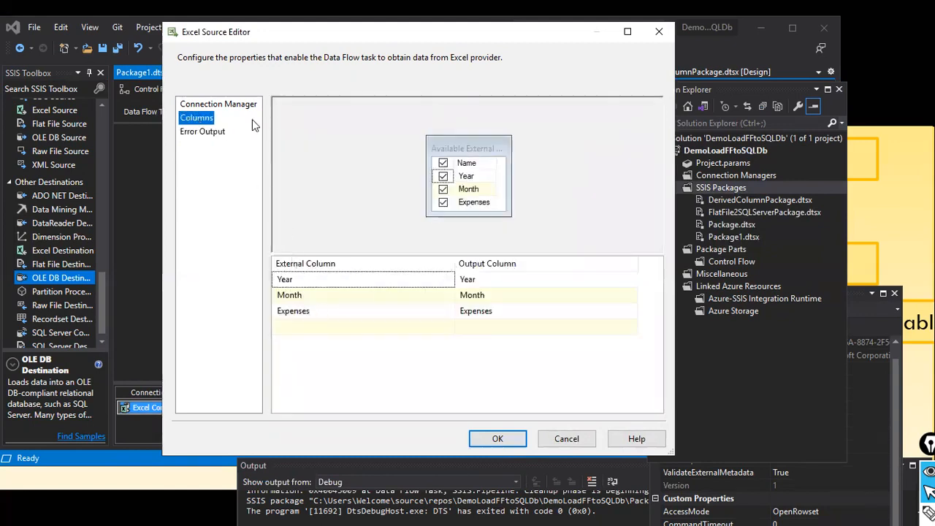
left_click(220, 132)
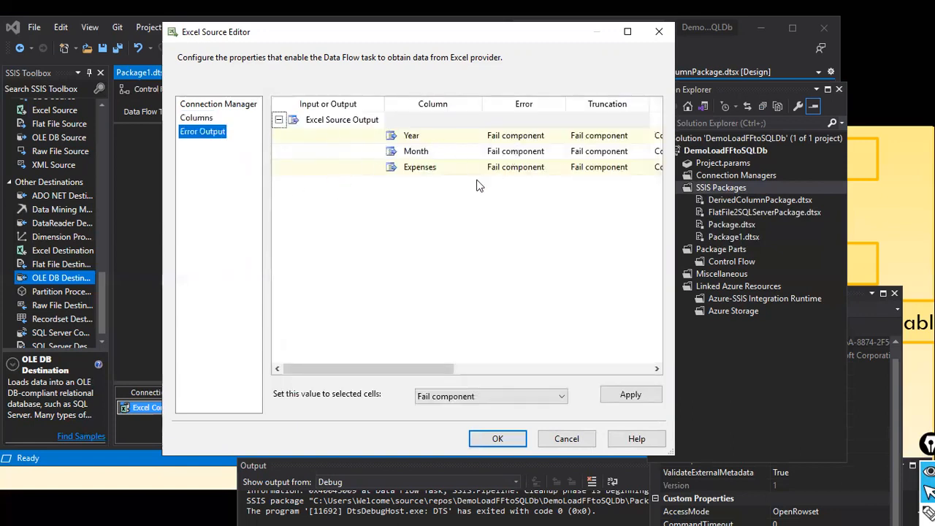
left_click(208, 103)
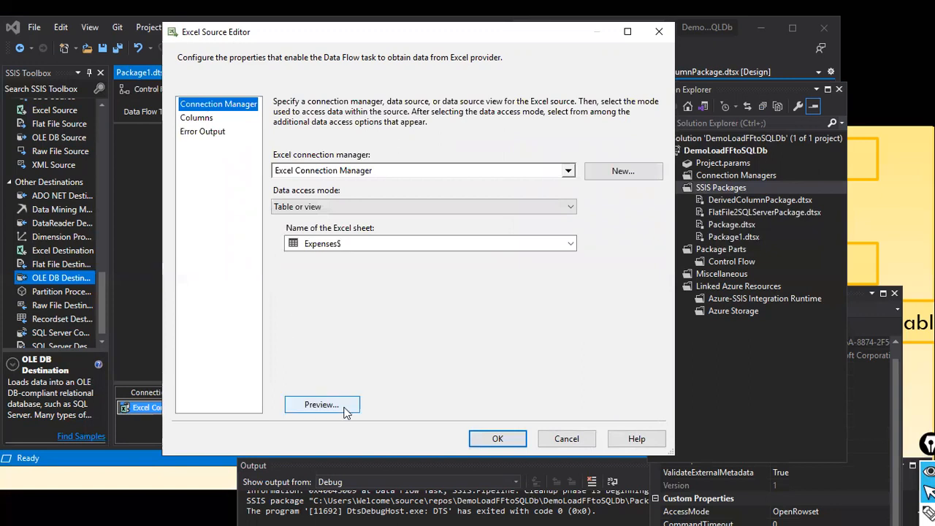
left_click(497, 438)
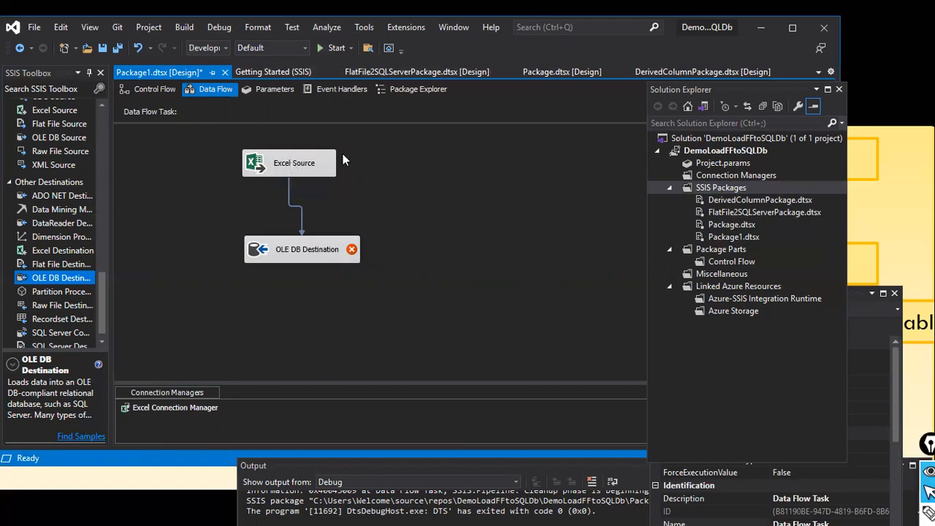
Step: Open the OLE DB Destination for editing and assign it a connection manager based on DESKTOP-8KBBDN3\SQLEXPRESS.Sales
mouse_move(303, 253)
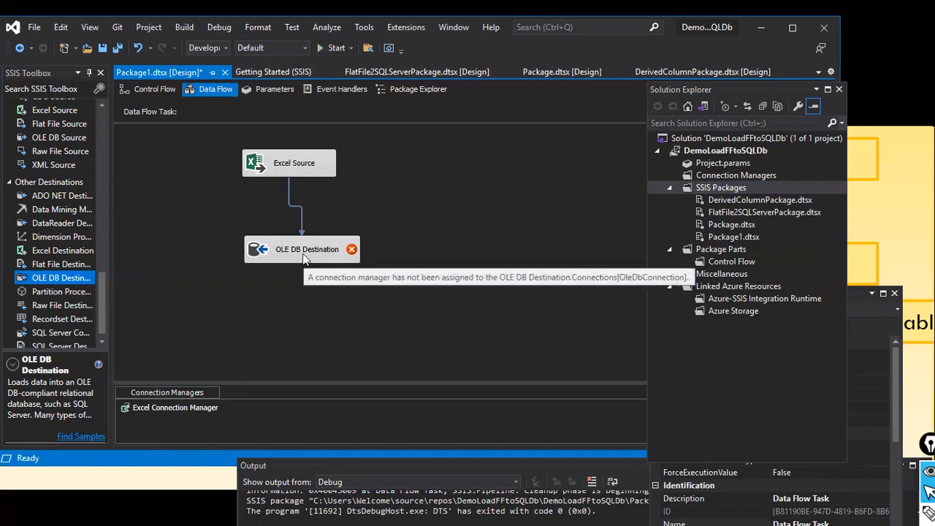
left_click(315, 258)
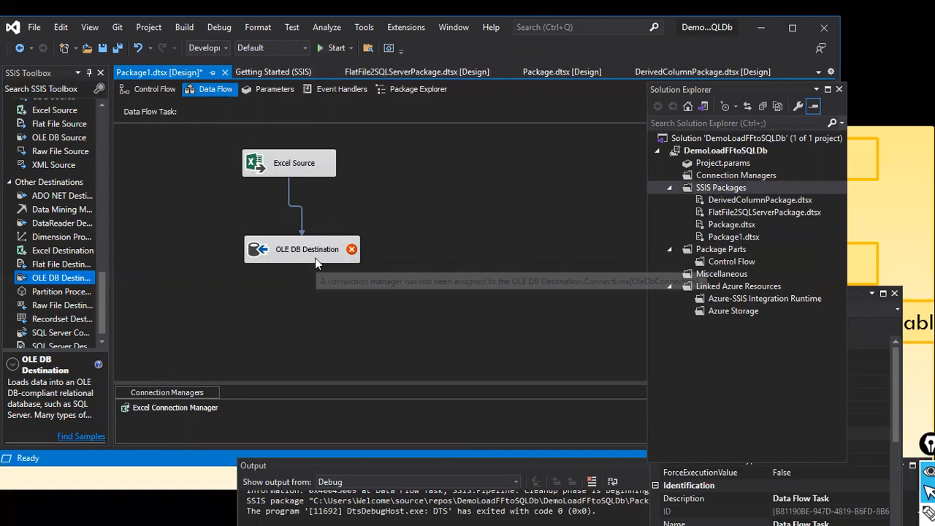
right_click(315, 258)
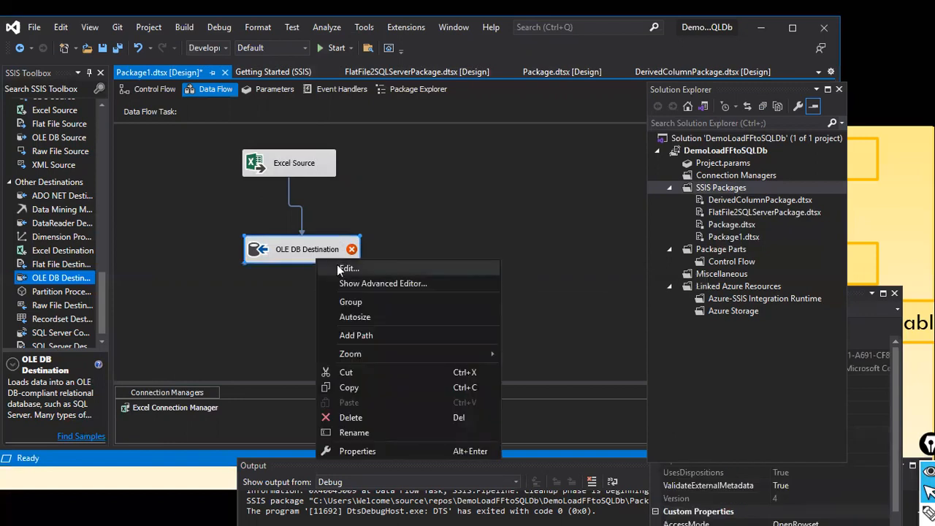
left_click(347, 269)
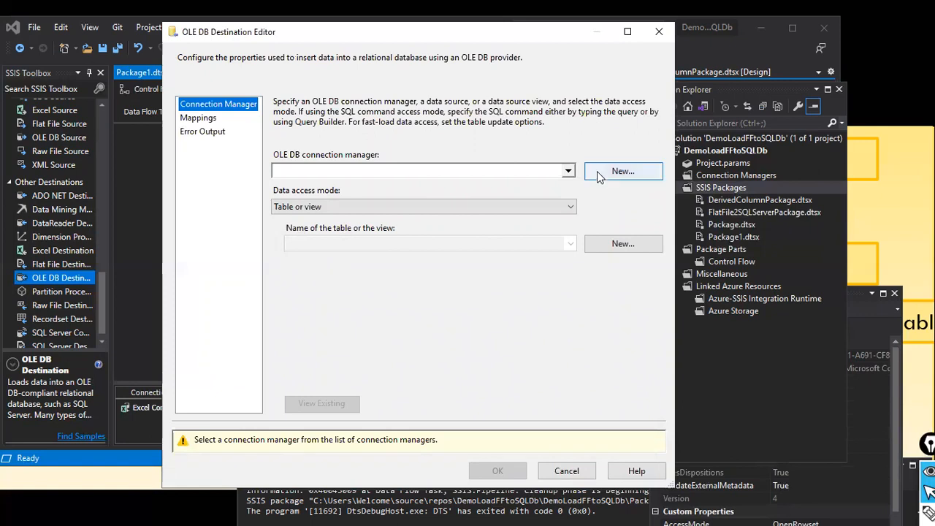
left_click(618, 174)
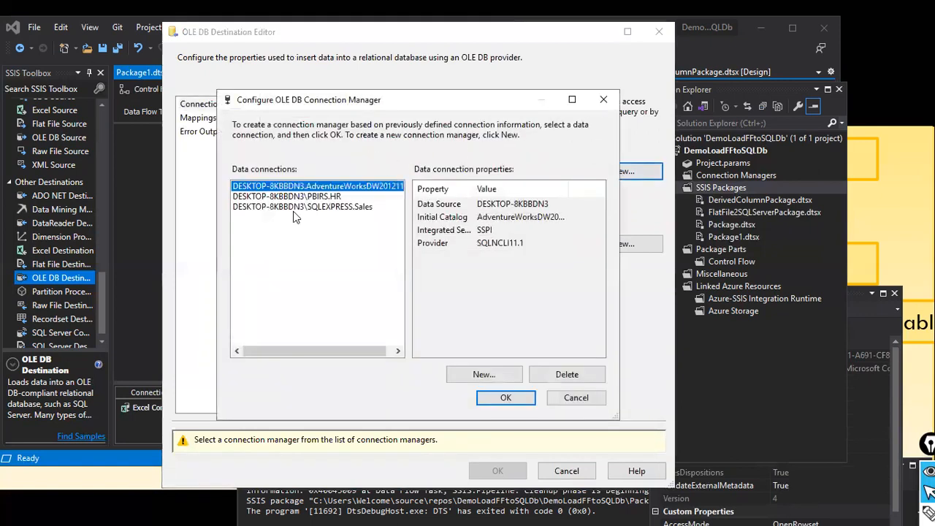
left_click(313, 207)
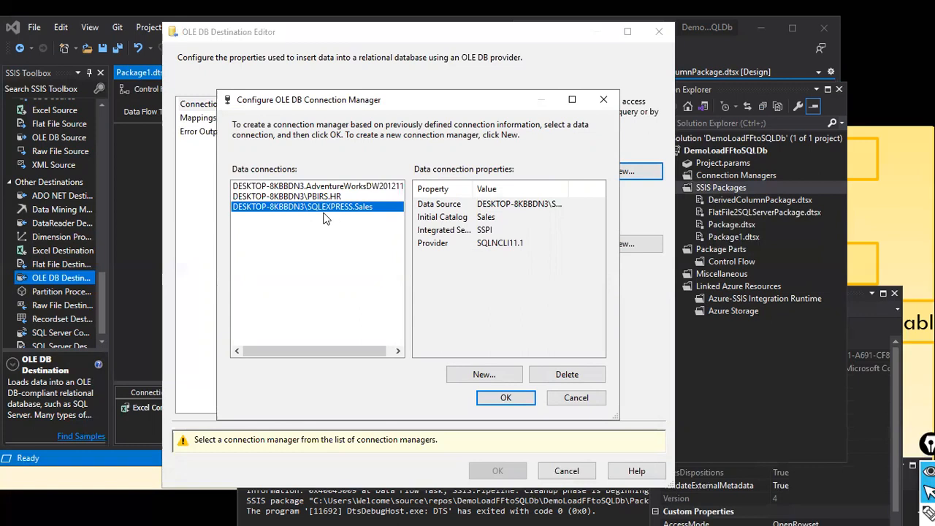
left_click(504, 399)
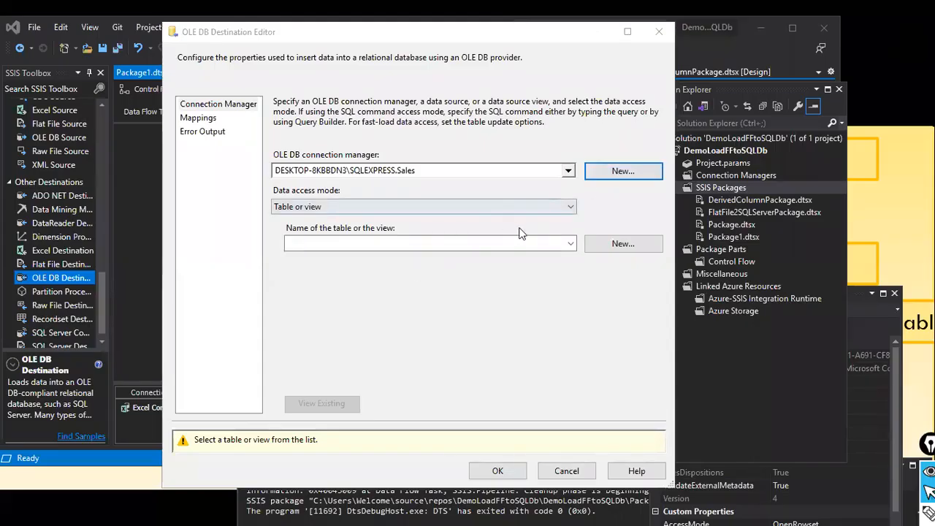
Step: Start a new destination table from the OLE DB Destination Editor and review the Year, Month and Expenses column definitions
left_click(573, 247)
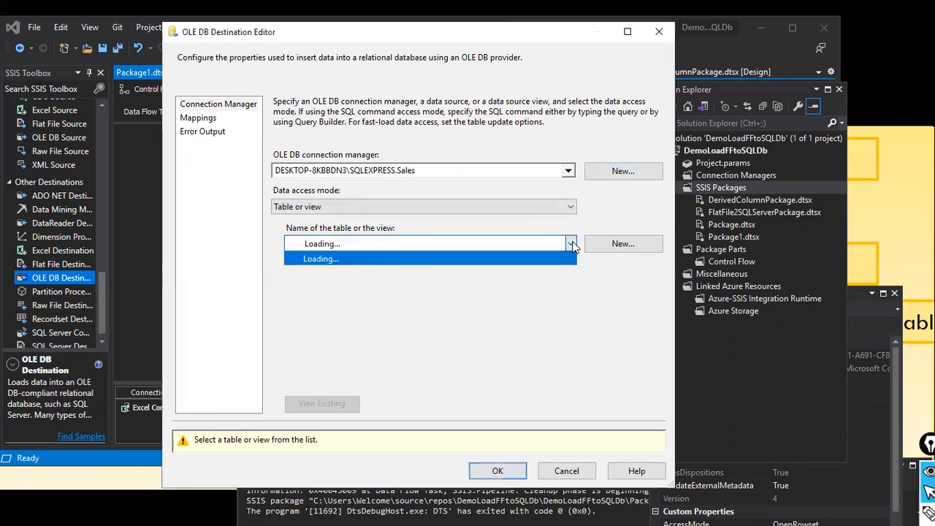
left_click(318, 260)
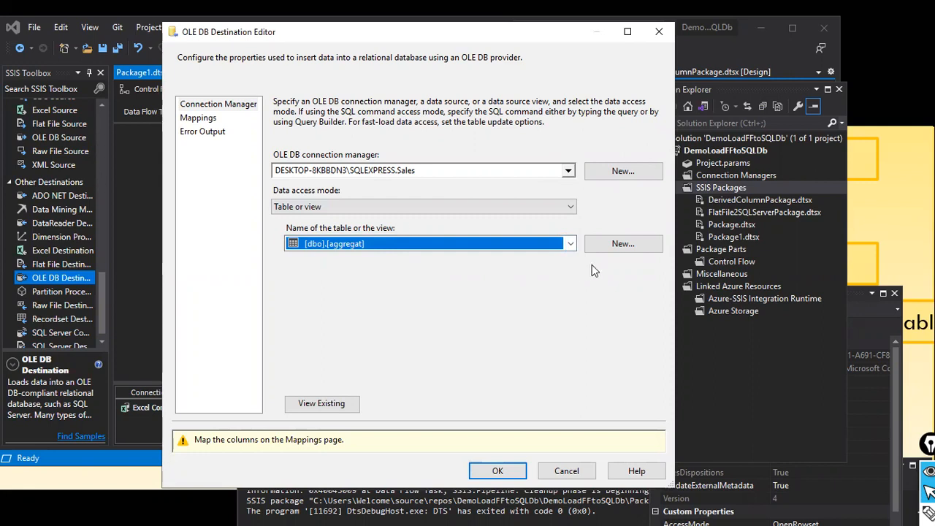
left_click(623, 244)
left_click(423, 223)
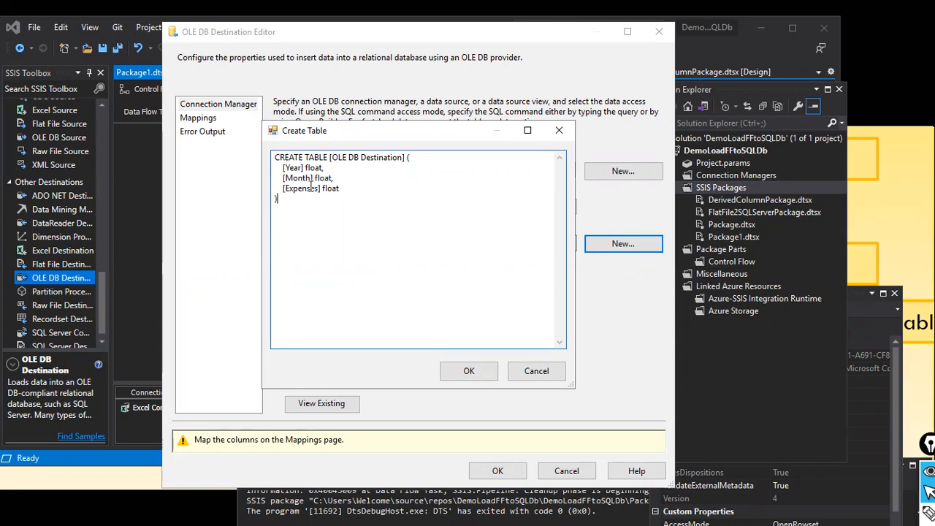
left_click_drag(281, 168, 343, 191)
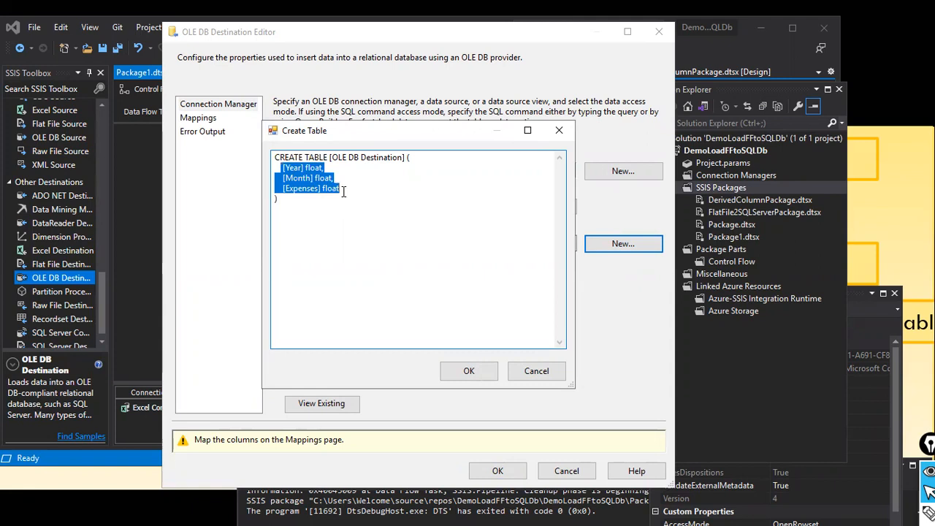
left_click(349, 177)
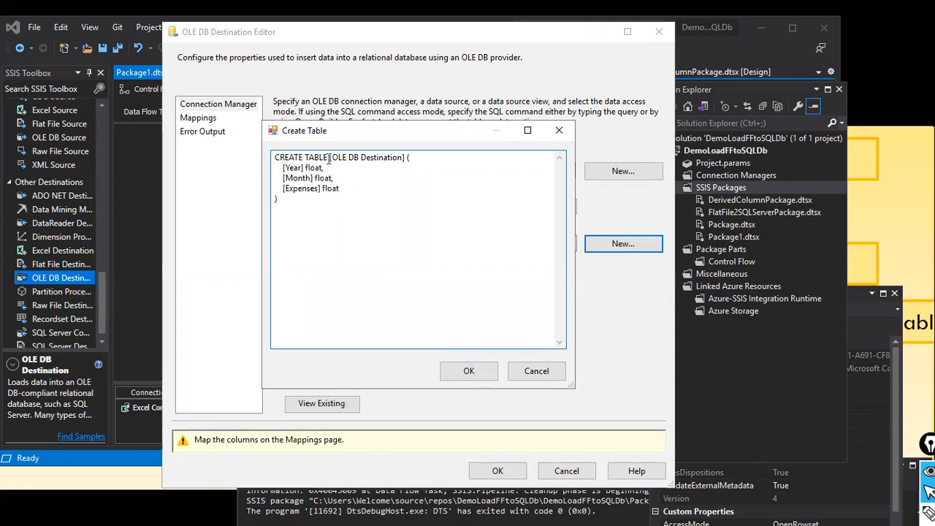
Step: Replace the table name in the CREATE TABLE statement with ExpensesTarget and create the table
left_click_drag(329, 157, 405, 158)
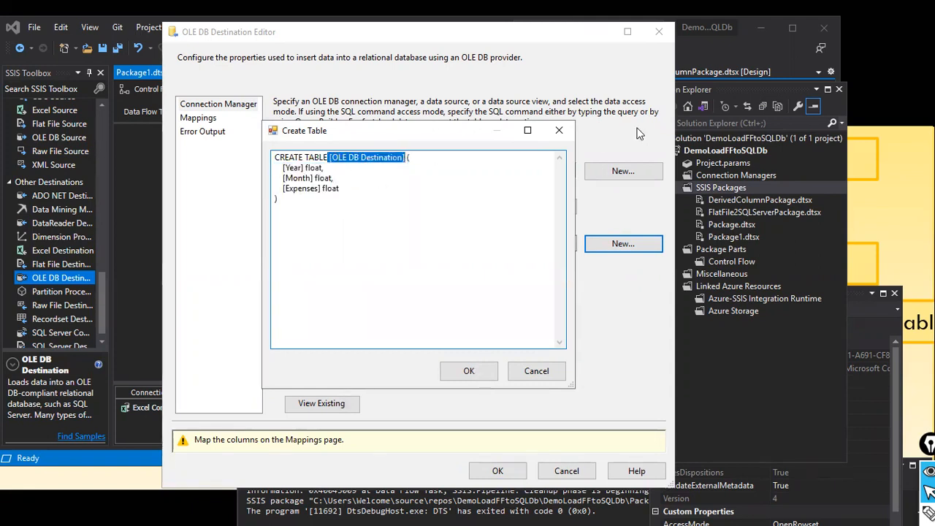
key("Delete")
type("Expense")
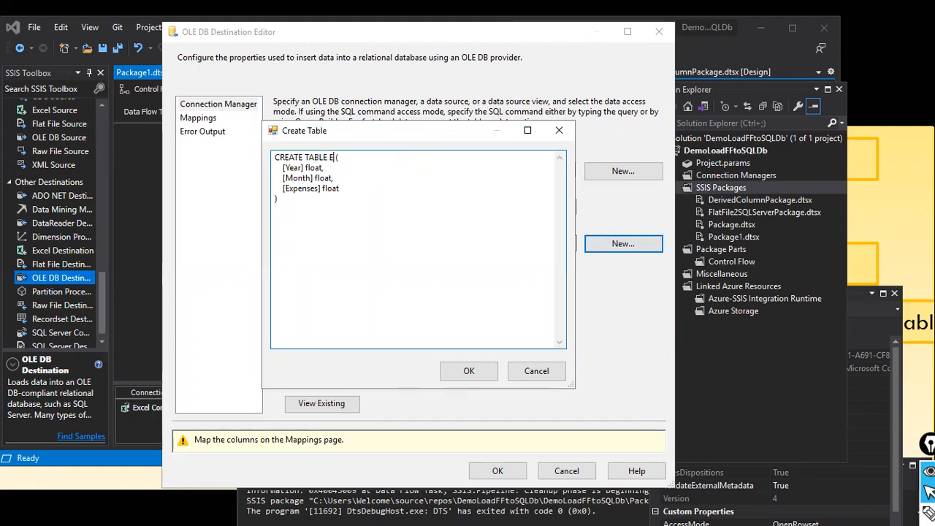
type("sExcel")
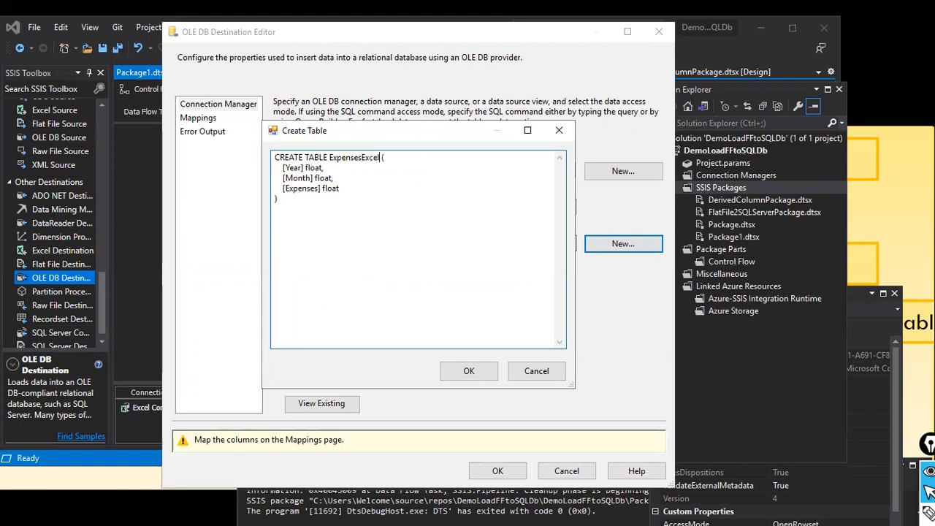
key("BackSpace")
key("BackSpace")
key("BackSpace")
key("BackSpace")
key("BackSpace")
type("Target")
key("ctrl+a")
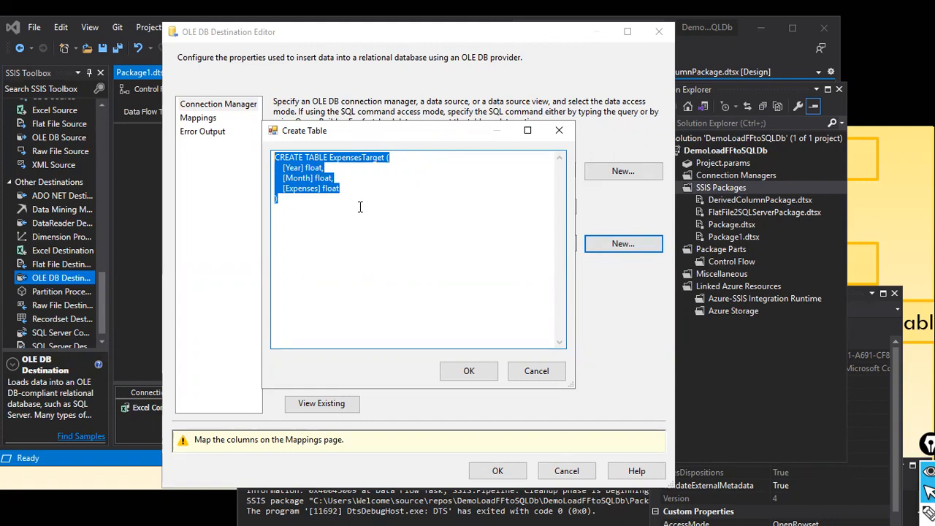
left_click(461, 374)
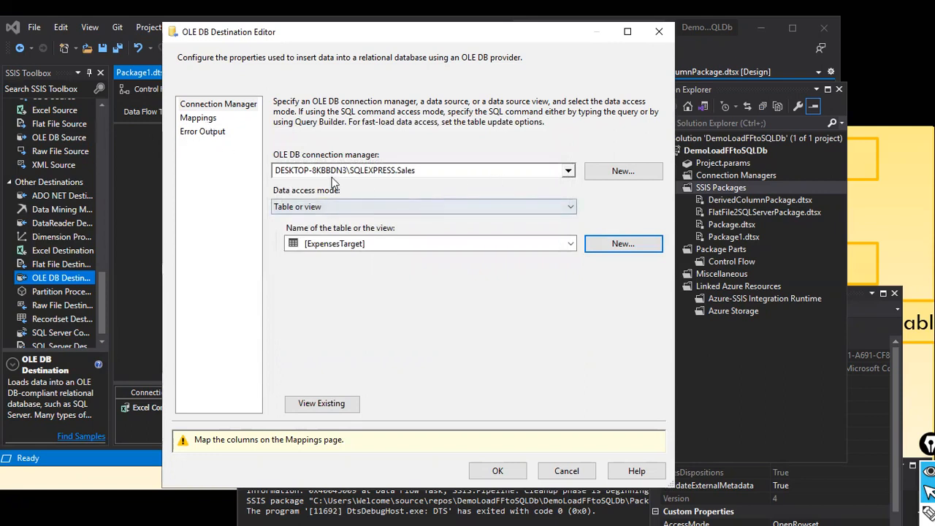
Step: Map the Year, Month and Expenses input columns to the same-named destination columns, check their data types, and accept the destination settings
left_click(206, 120)
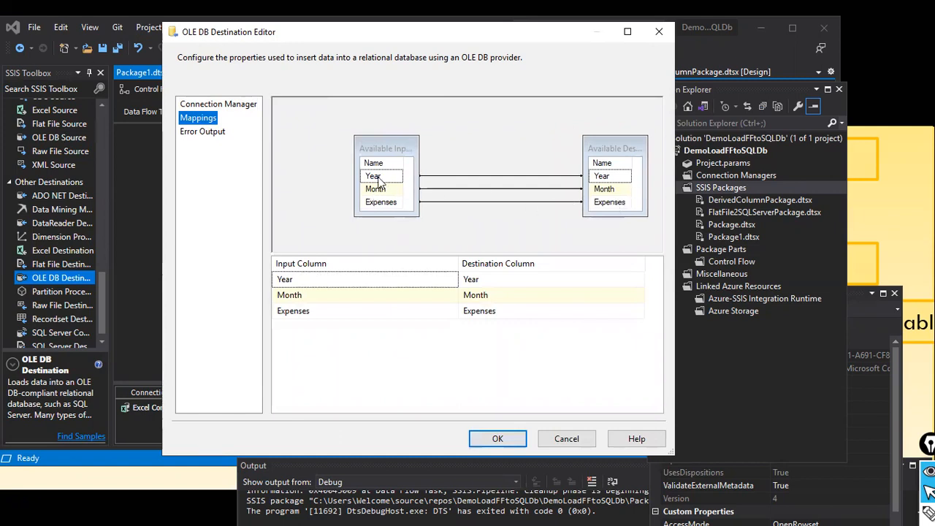
mouse_move(377, 181)
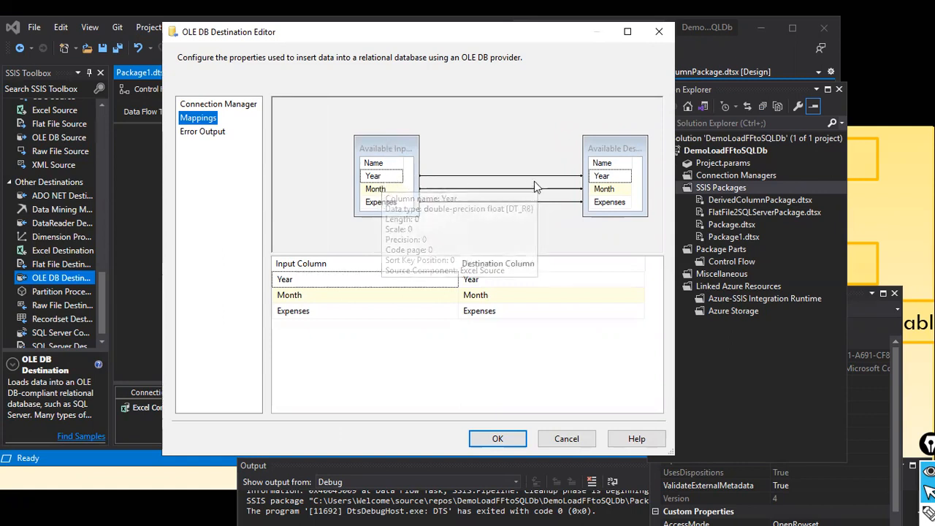
mouse_move(601, 183)
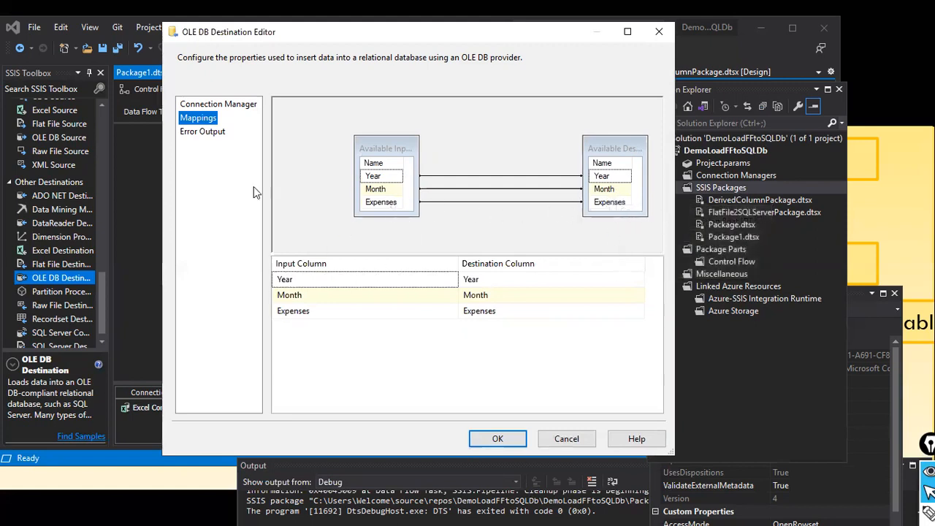
left_click(504, 441)
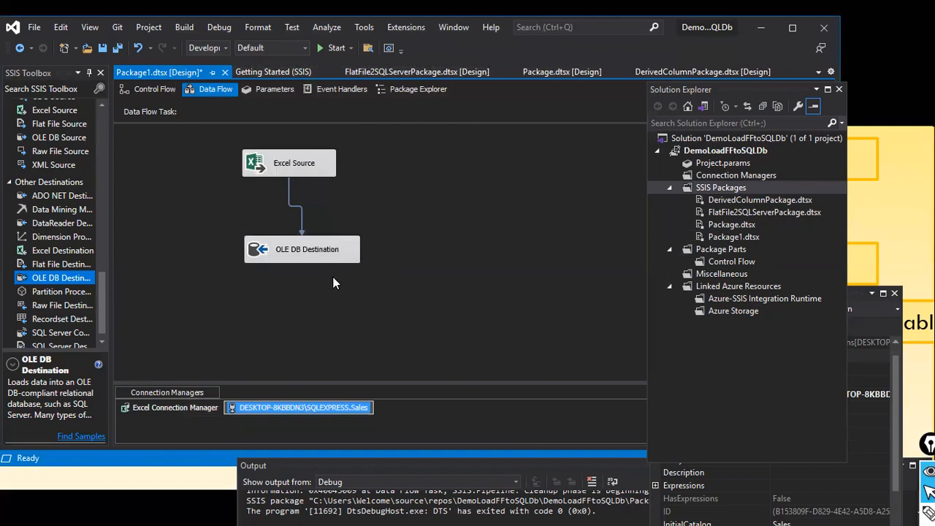
Step: Move the OLE DB Destination and the Excel Source slightly down and to the left on the data flow canvas
left_click_drag(315, 252, 292, 277)
left_click_drag(314, 175, 291, 181)
left_click(380, 293)
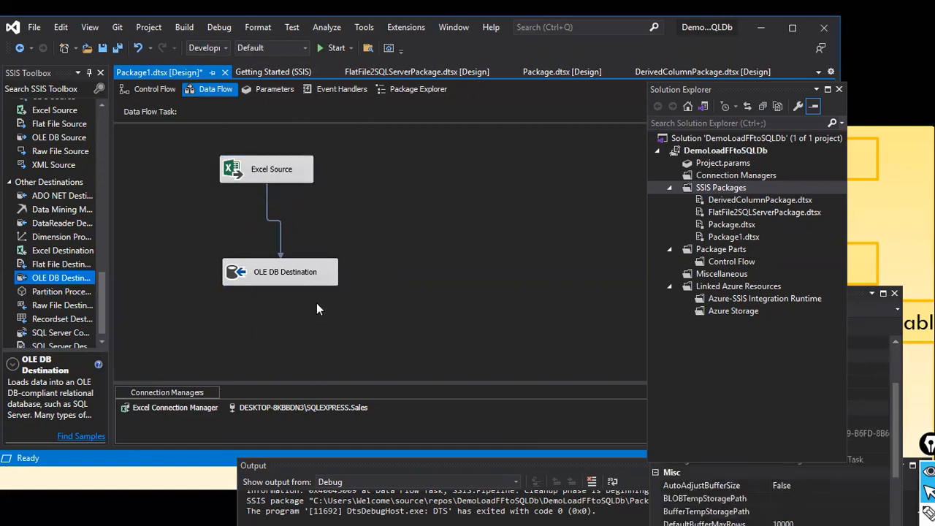
Step: Open the advanced editor for the OLE DB Destination and review its component properties and column mappings
right_click(316, 284)
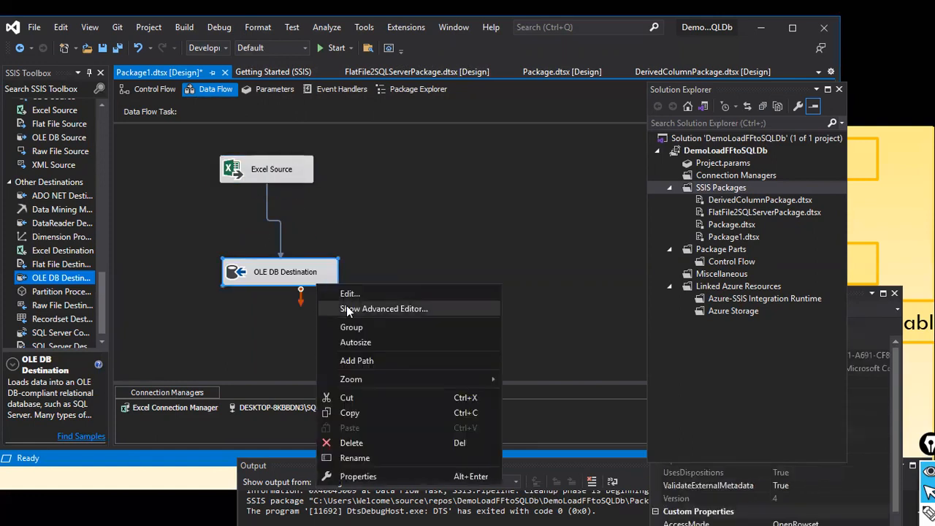
left_click(346, 306)
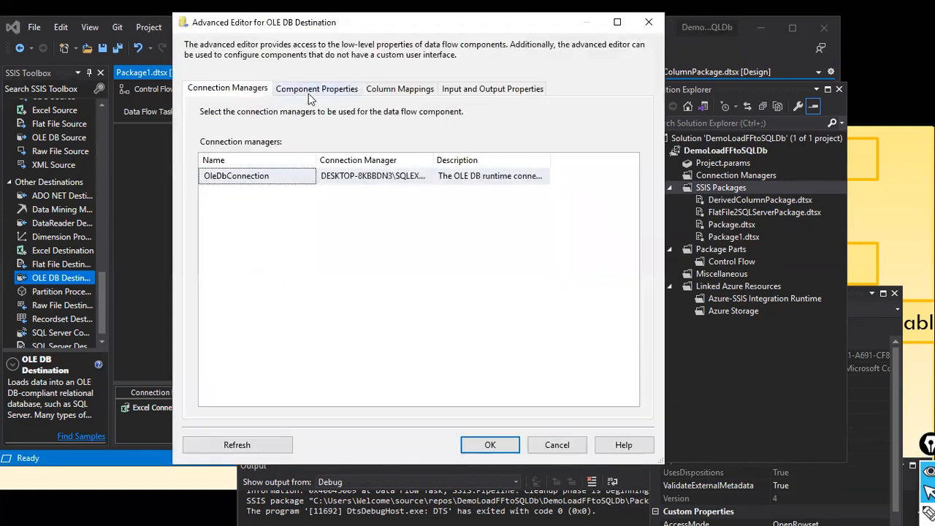
left_click(314, 89)
left_click(402, 93)
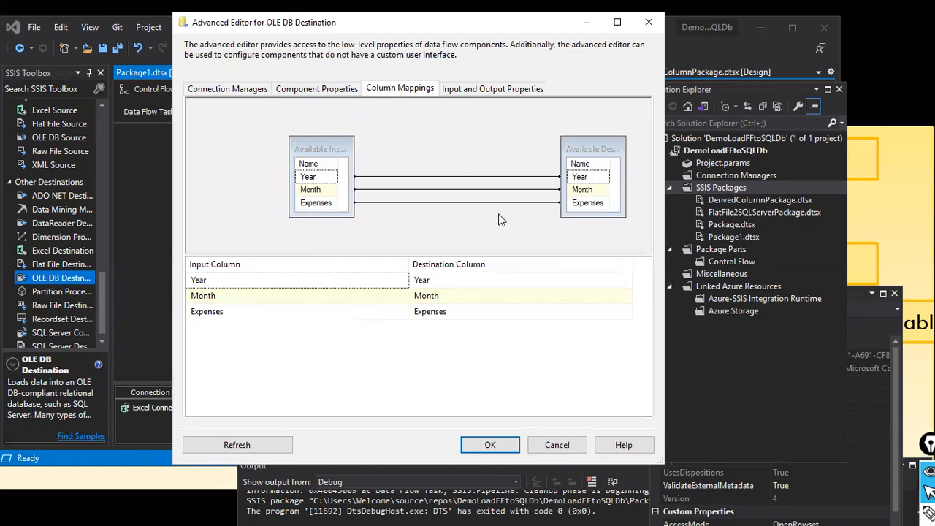
Step: Examine the data type properties of the Year, Month and Expenses external columns under the OLE DB Destination Input
left_click(464, 88)
left_click(207, 159)
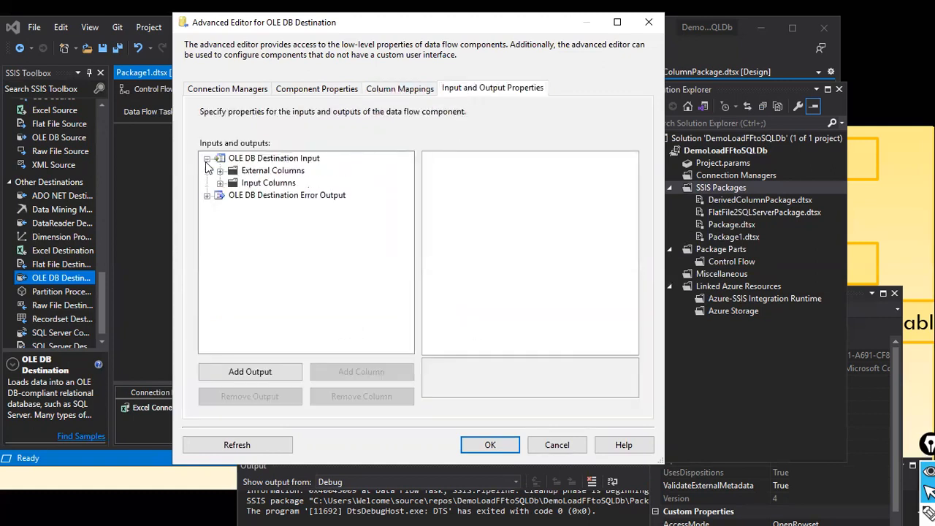
left_click(219, 171)
left_click(220, 220)
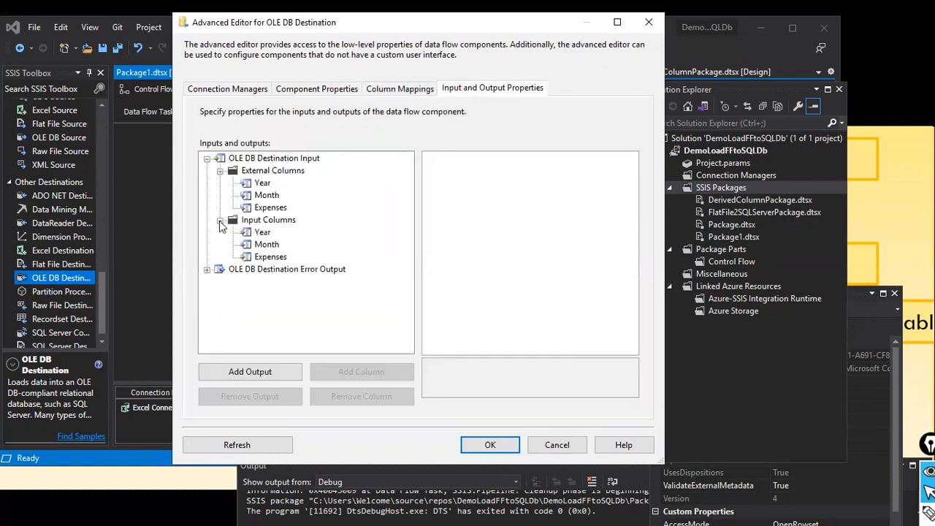
left_click(262, 183)
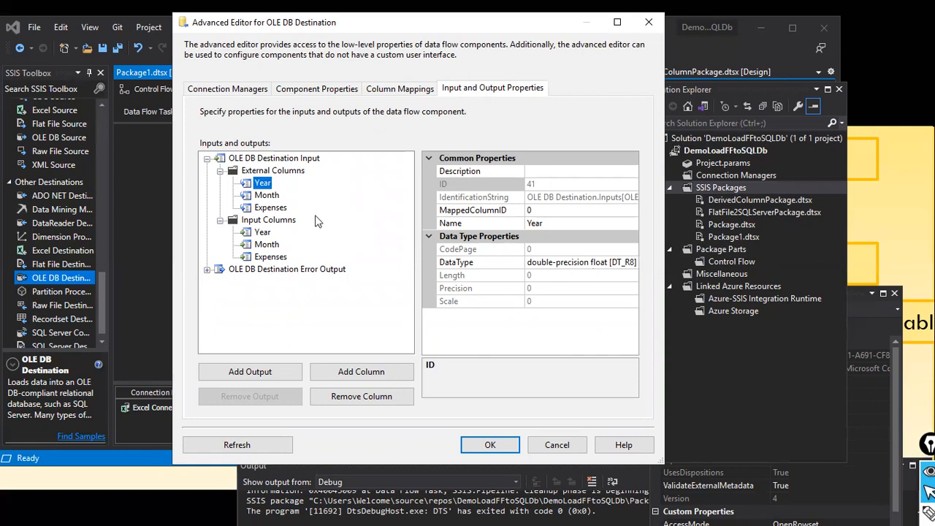
left_click(277, 199)
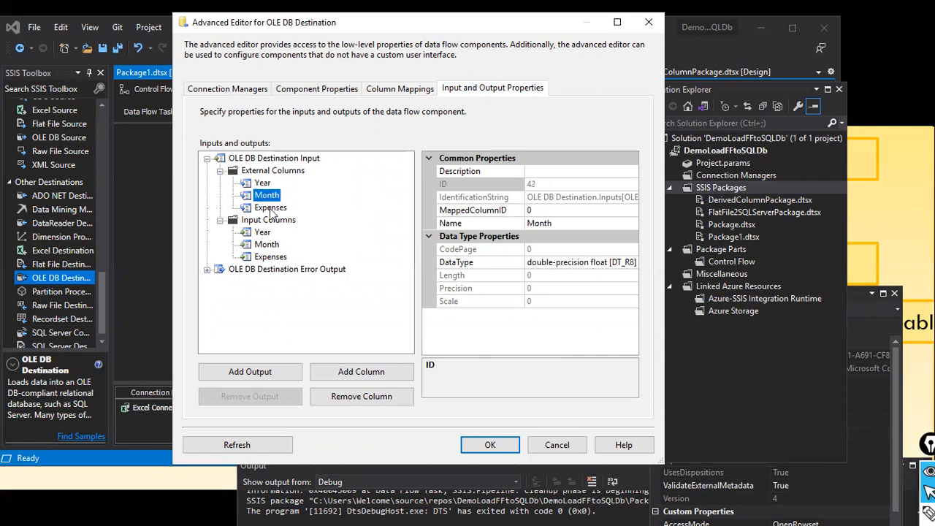
left_click(273, 210)
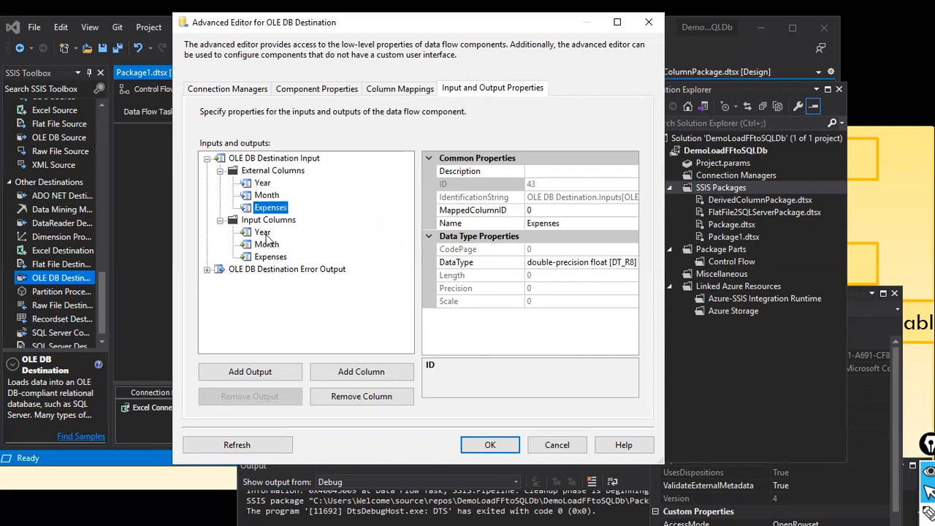
Step: Examine the properties of the Year, Month and Expenses input columns and close the advanced editor by accepting it
left_click(266, 233)
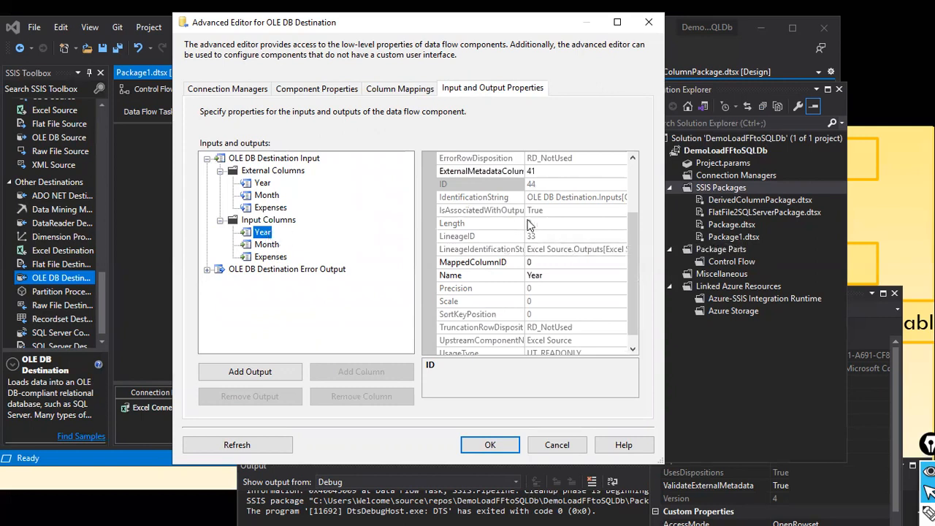
scroll(565, 257, "up", 2)
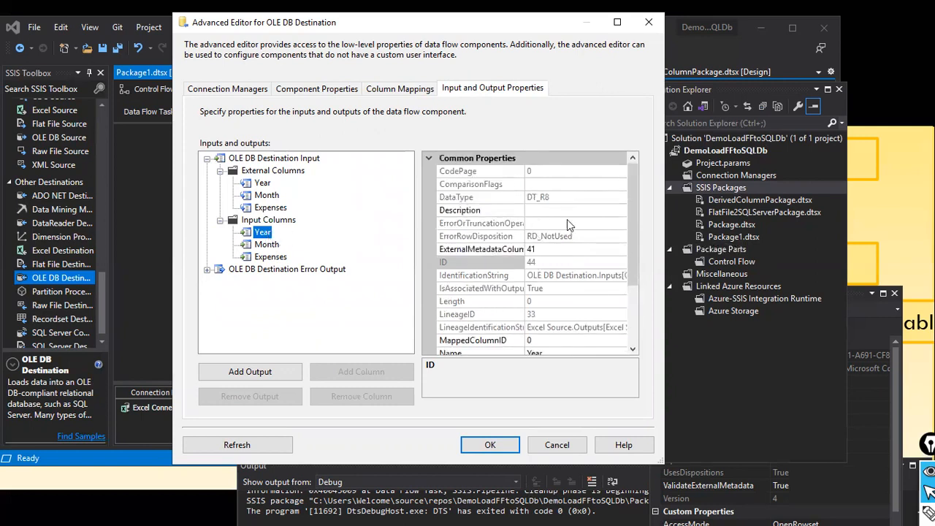
left_click(266, 247)
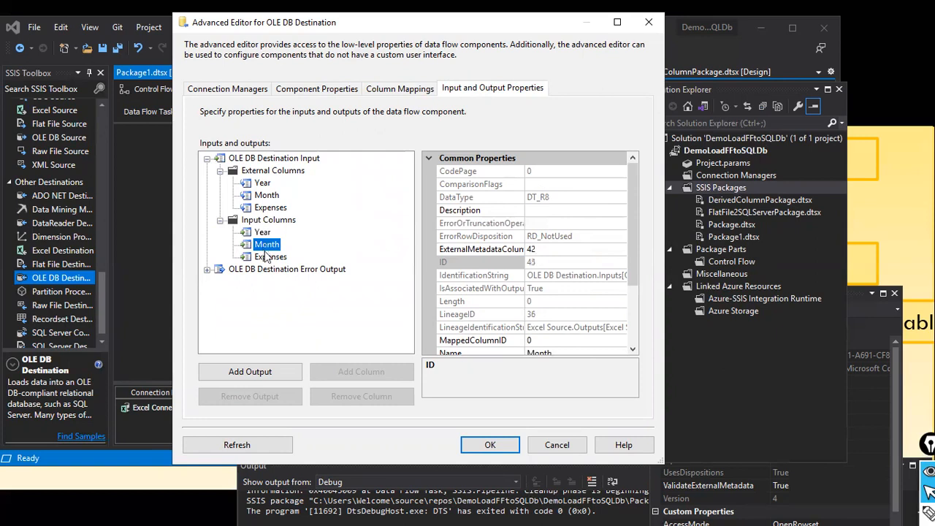
left_click(271, 259)
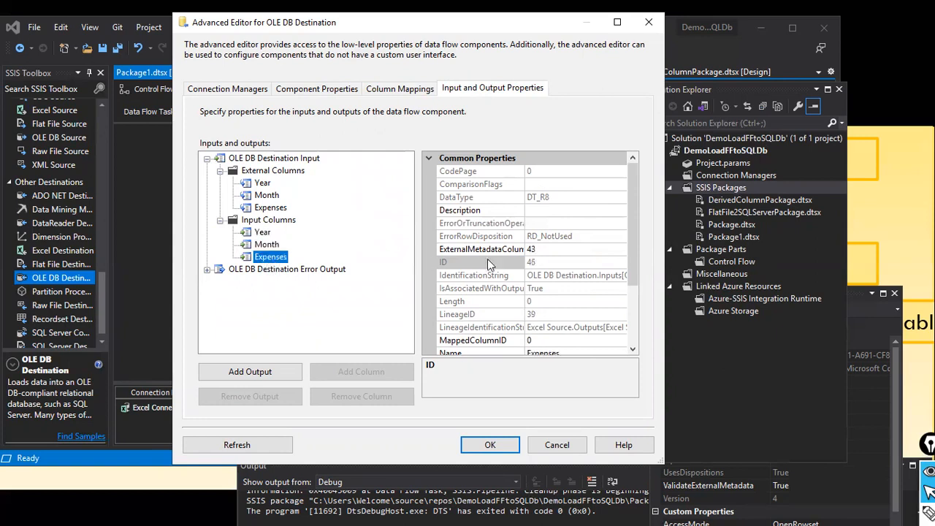
scroll(526, 270, "down", 3)
scroll(538, 273, "up", 3)
left_click(490, 445)
Step: Execute Package1.dtsx, check the status of its data flow components, and return to design mode
left_click(432, 317)
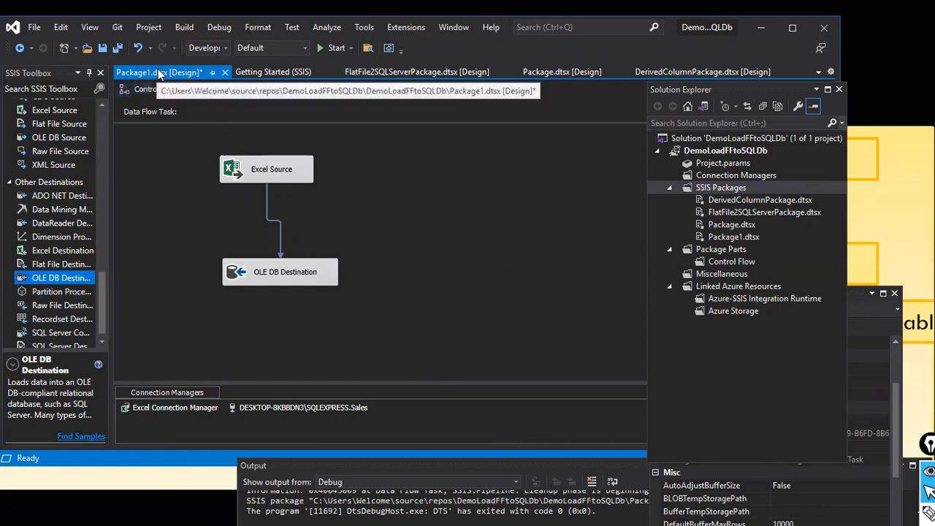
mouse_move(174, 72)
left_mouse_down()
mouse_move(521, 199)
mouse_move(595, 172)
mouse_move(687, 188)
mouse_move(674, 152)
mouse_move(677, 99)
mouse_move(668, 91)
mouse_move(642, 160)
mouse_move(651, 175)
mouse_move(699, 191)
mouse_move(668, 197)
mouse_move(657, 216)
mouse_move(695, 241)
left_mouse_up()
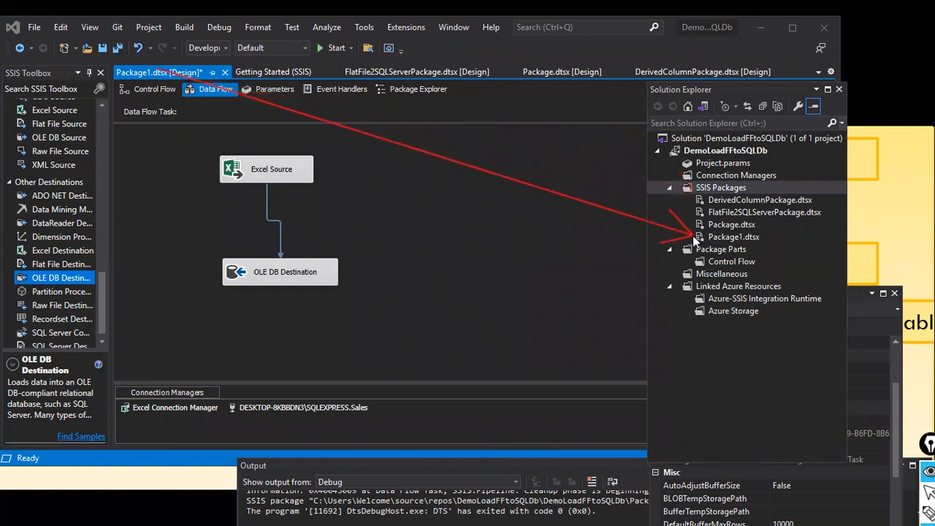
right_click(738, 236)
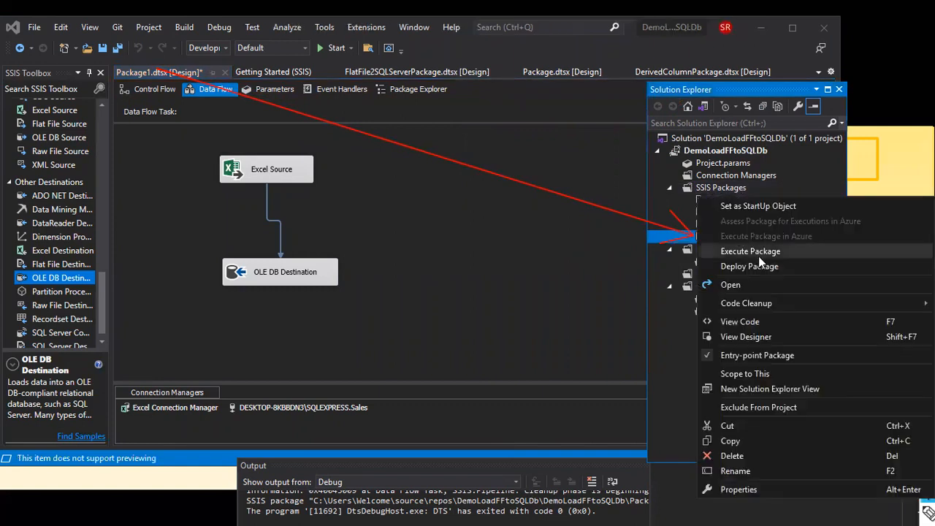
left_click(758, 252)
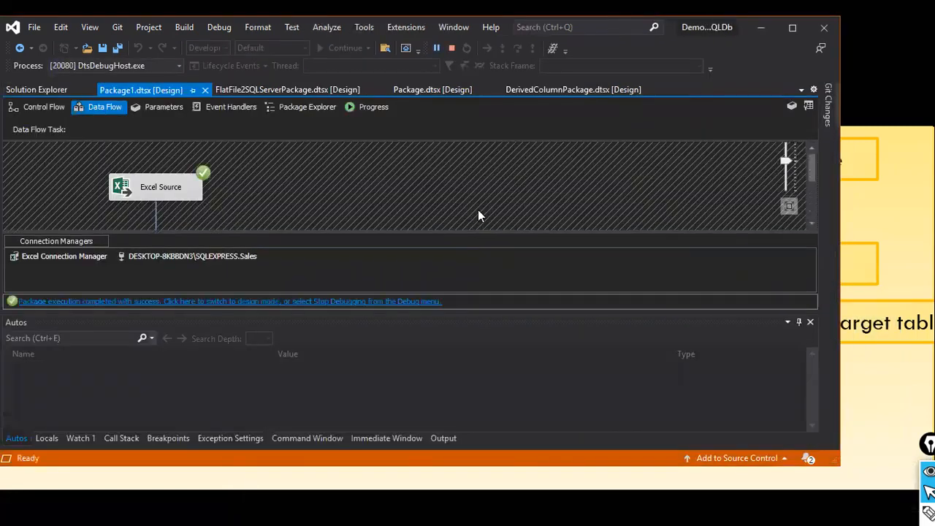
scroll(398, 190, "down", 3)
scroll(248, 173, "up", 3)
left_click(266, 304)
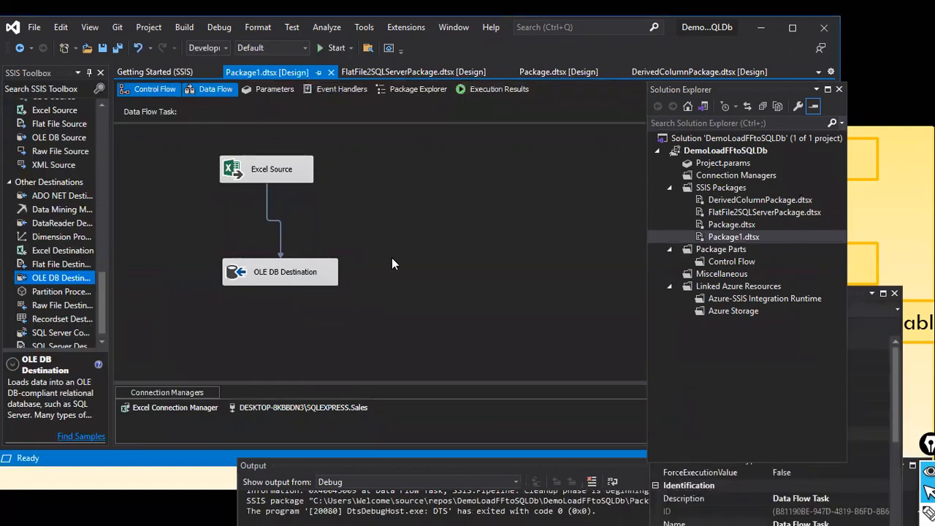
Step: Switch to SQL Server Management Studio and add three new lines after the Expenses2023 query
key("alt+Tab")
key("alt+Tab")
key("alt+Tab")
key("alt+Tab")
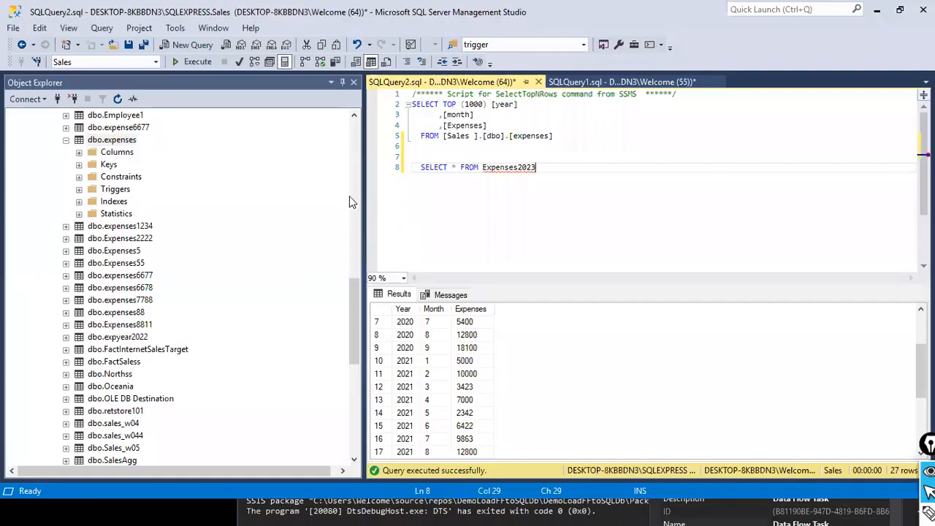
left_click(548, 180)
key("Return")
key("Return")
key("Return")
Step: Reuse the SELECT * FROM text of the Expenses2023 query on line 11 and complete it with the table name ExpensesTarget
left_click(473, 167)
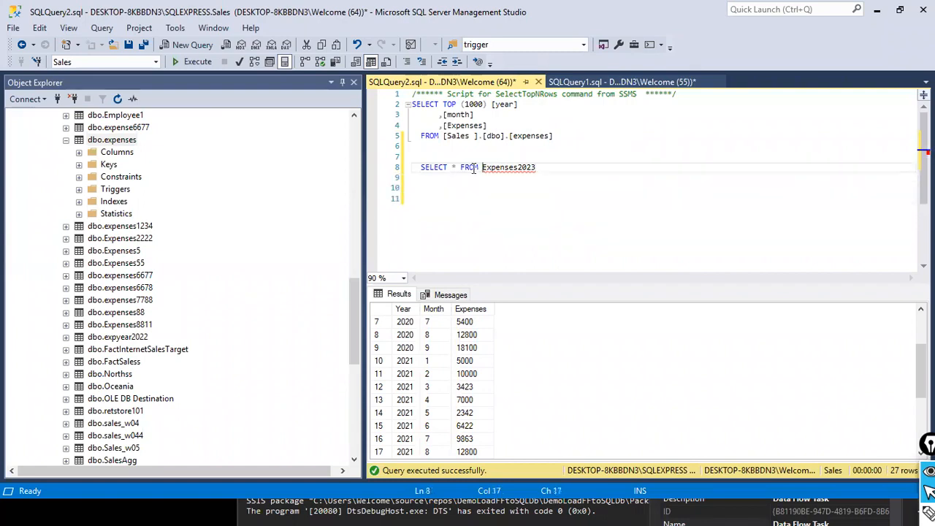
left_click_drag(480, 168, 382, 169)
key("ctrl+c")
left_click(444, 221)
key("ctrl+v")
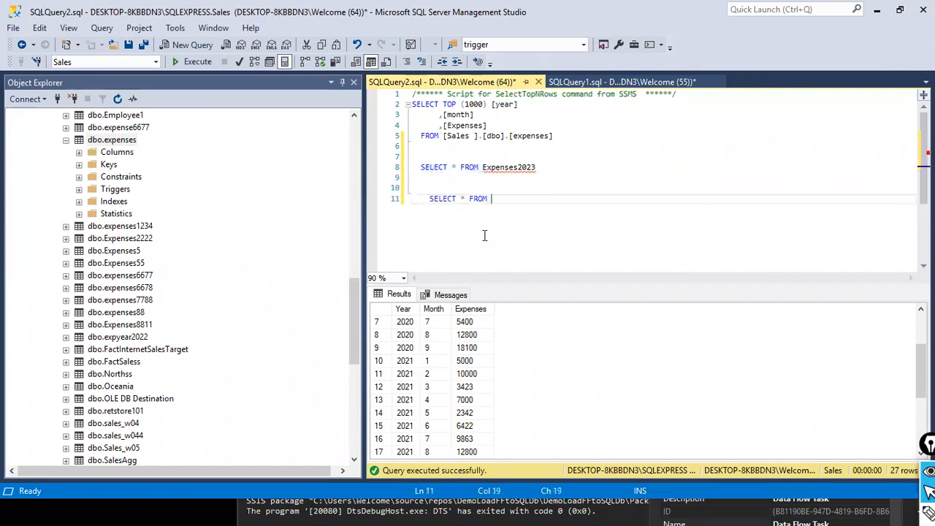
type("E")
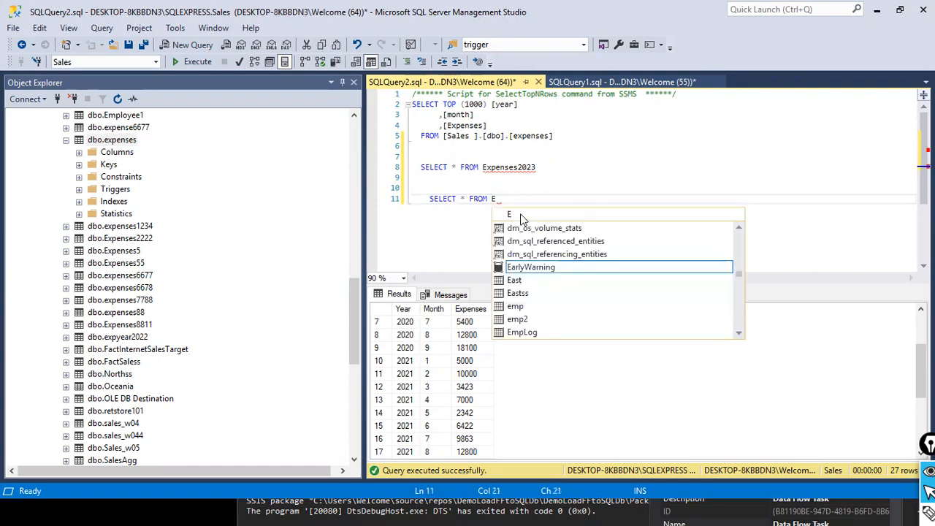
type("xpensesTarget")
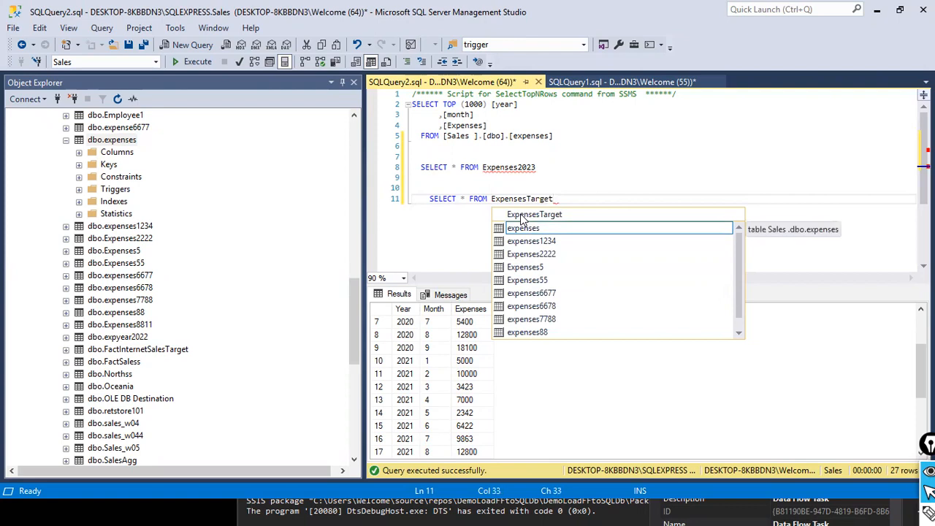
Step: Run only the ExpensesTarget query and review the returned rows and the row count
key("shift+Home")
key("F5")
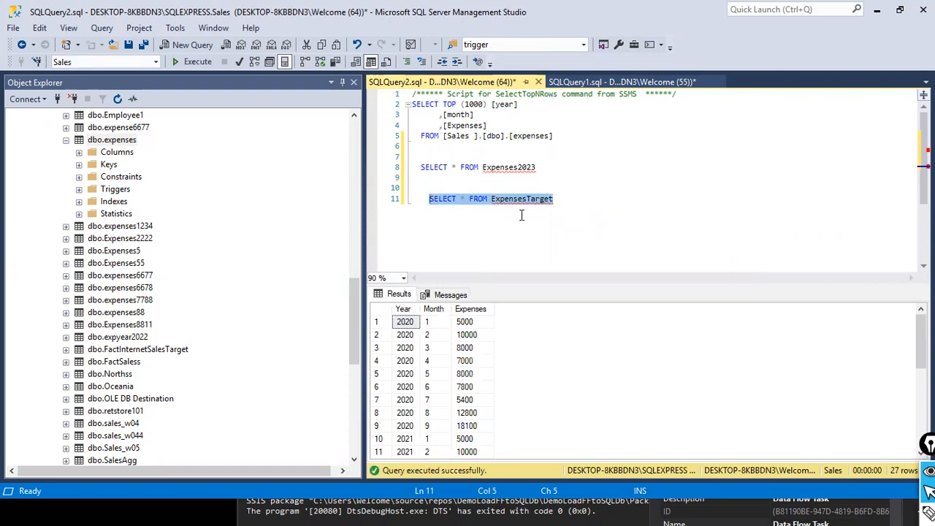
left_click(569, 259)
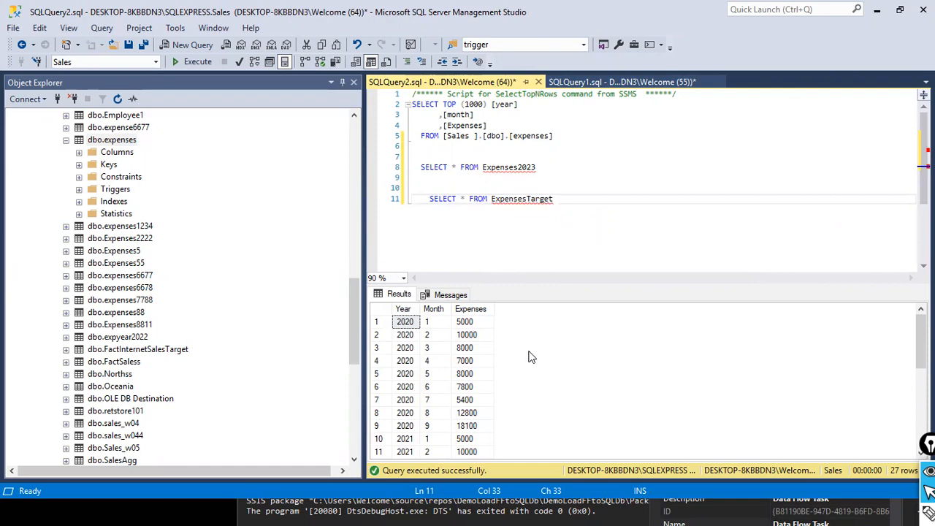
scroll(531, 365, "down", 5)
scroll(532, 367, "up", 5)
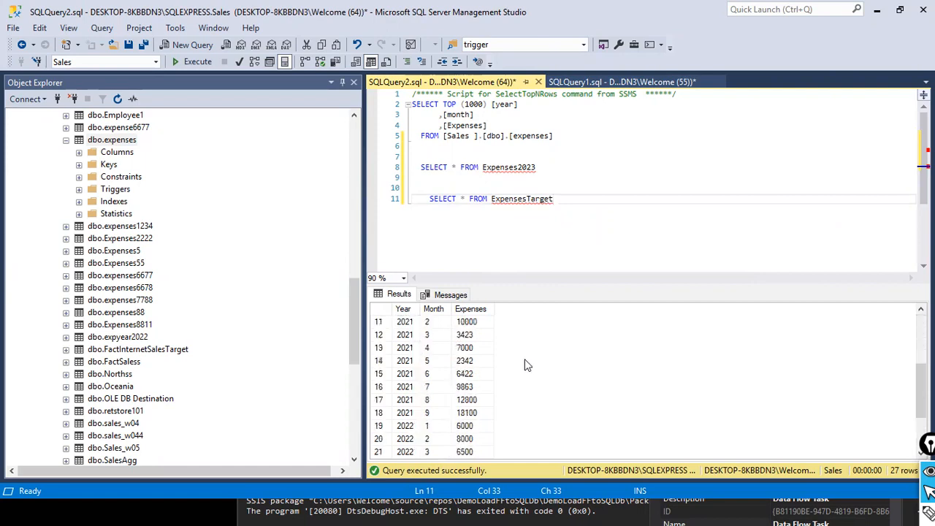
key("alt")
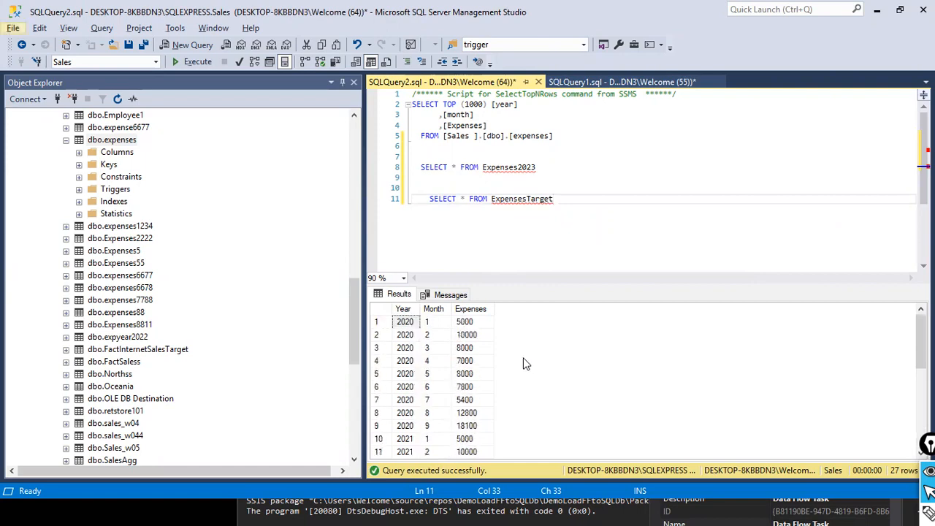
key("ctrl+shift+3")
left_click_drag(827, 252, 906, 456)
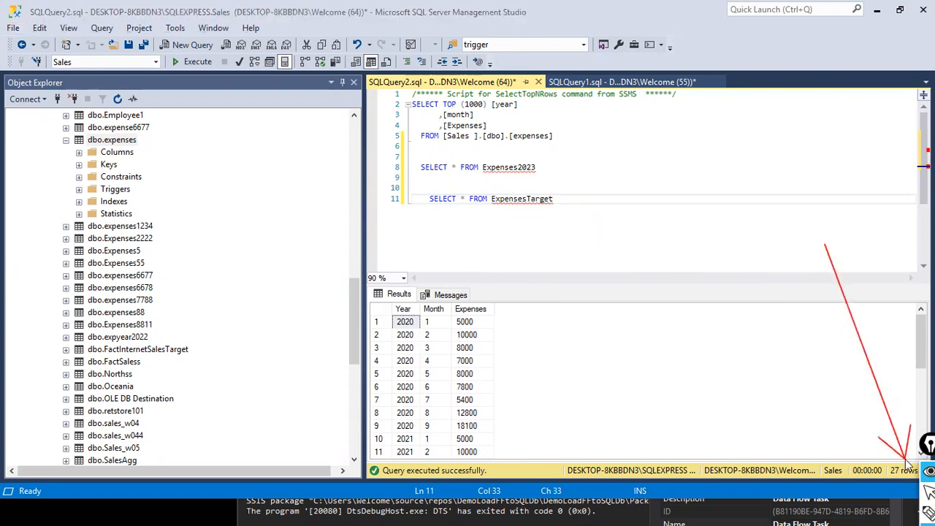
key("alt+Tab")
key("Tab")
key("Tab")
key("Tab")
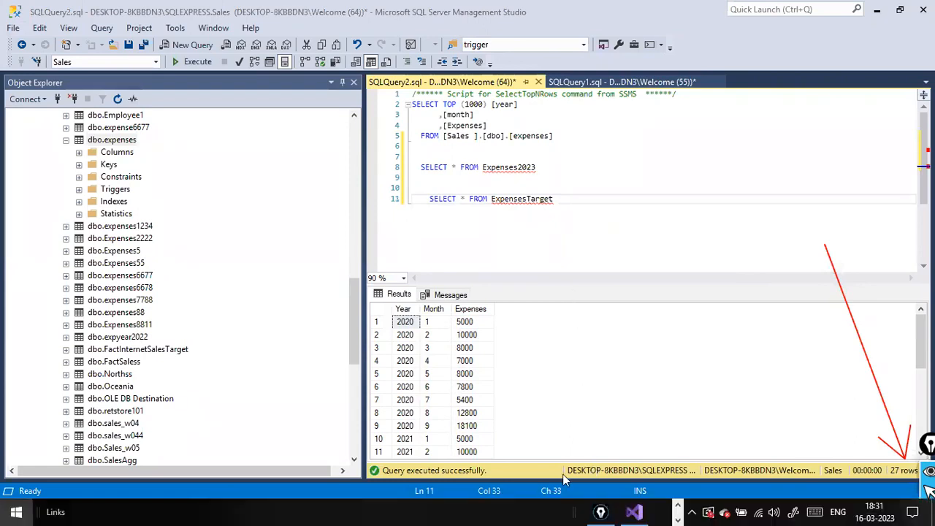
key("super")
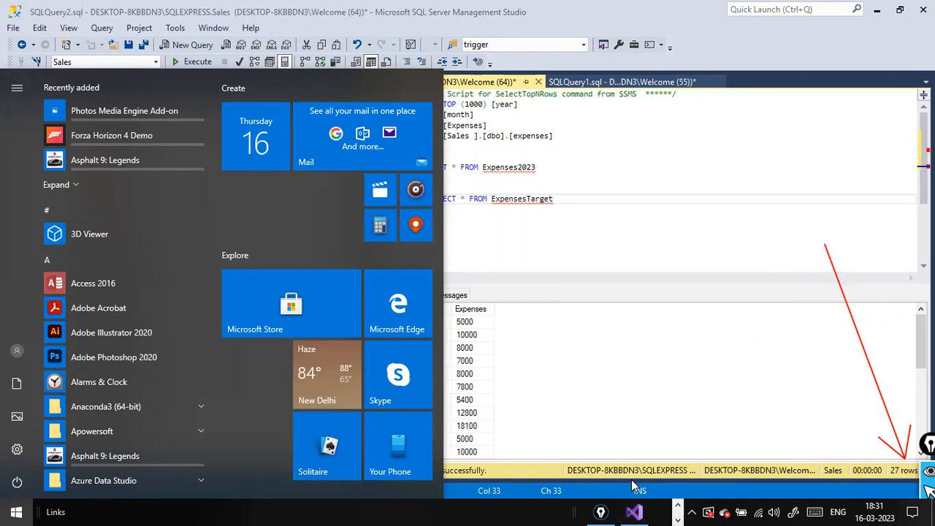
key("Escape")
Step: Search Windows for File Explorer and open it
key("super")
type("fileexp")
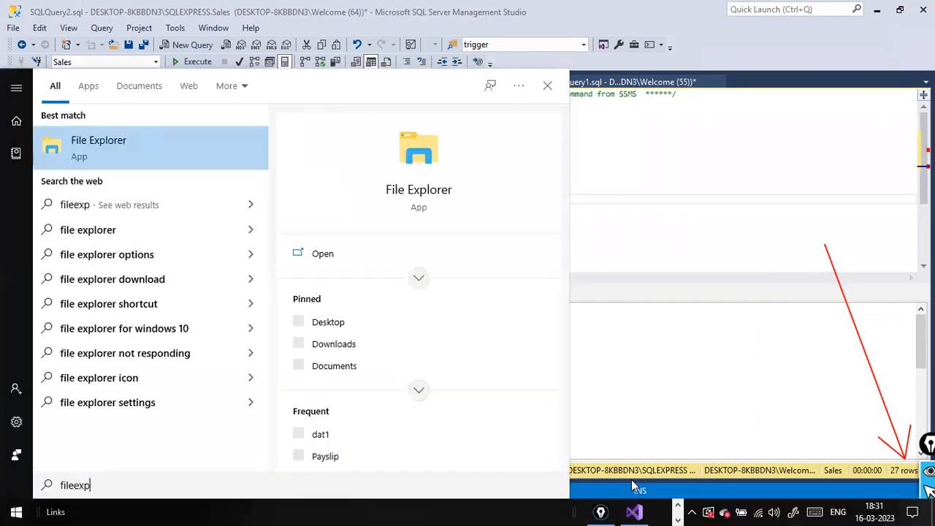
left_click(158, 161)
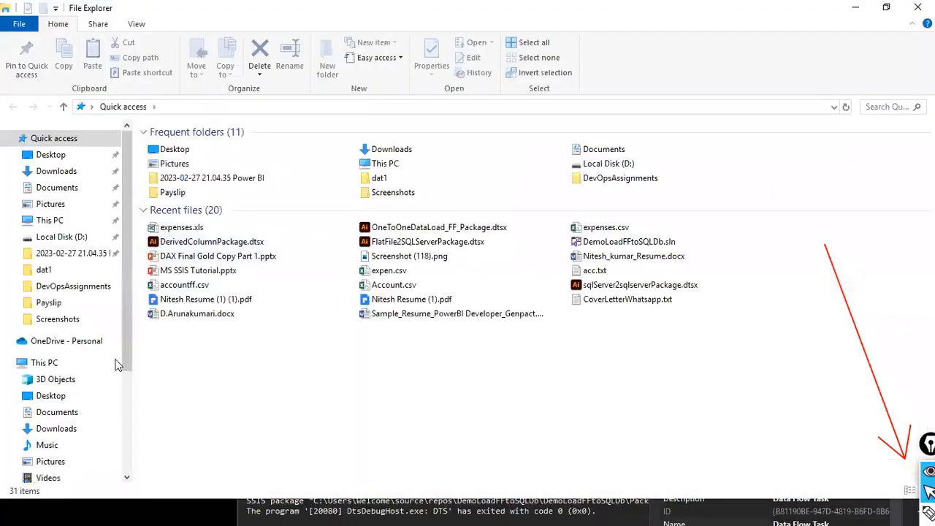
Step: Browse to Local Disk (D:) and open the dat1 folder
scroll(80, 408, "down", 2)
left_click(79, 420)
left_click(166, 364)
type("dat")
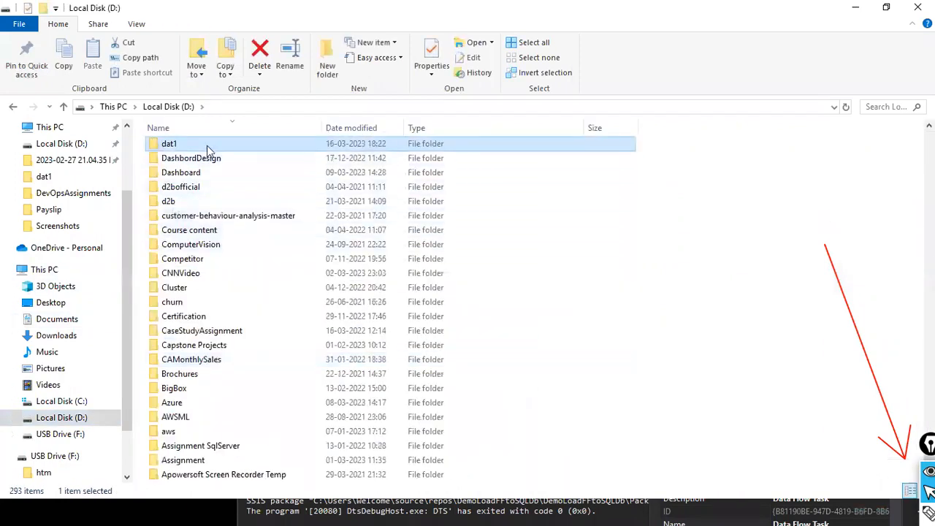
double_click(207, 145)
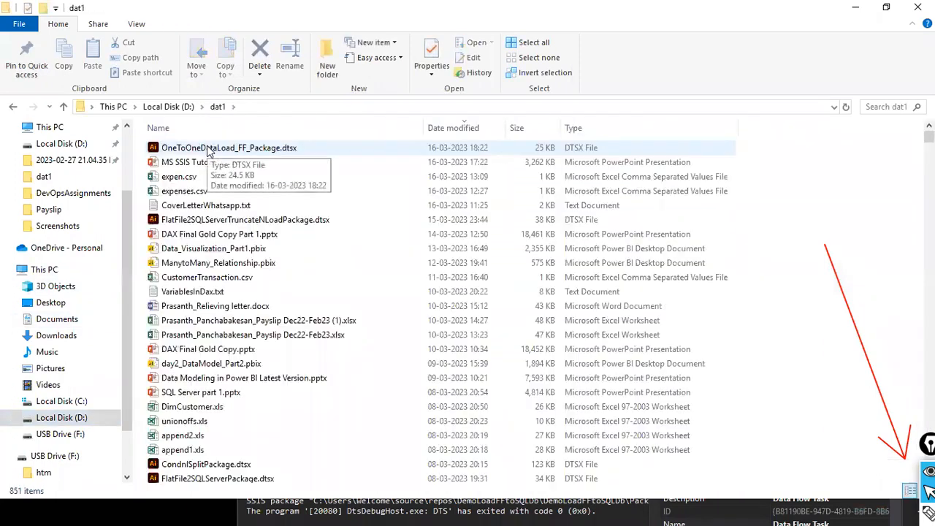
Step: Find the source workbook expenses.xls in the dat1 folder and open it in Excel
type("exp")
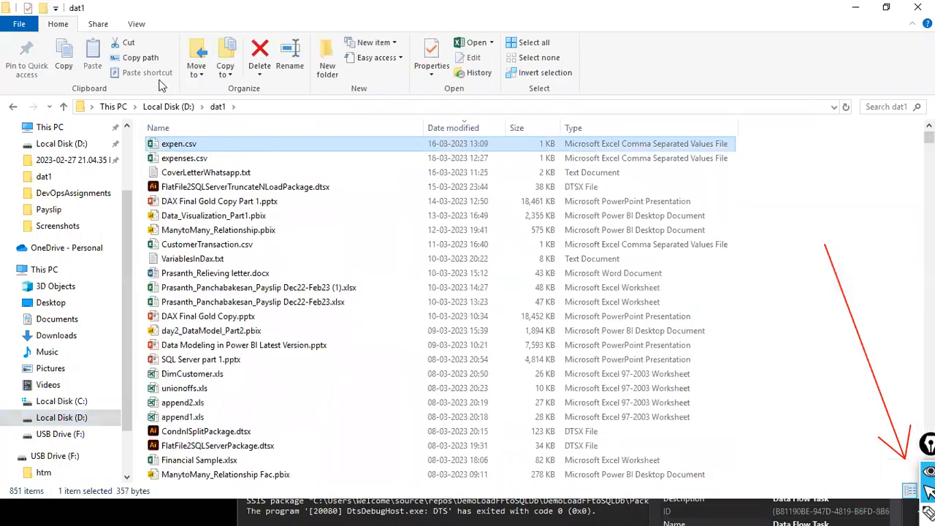
scroll(312, 323, "up", 1)
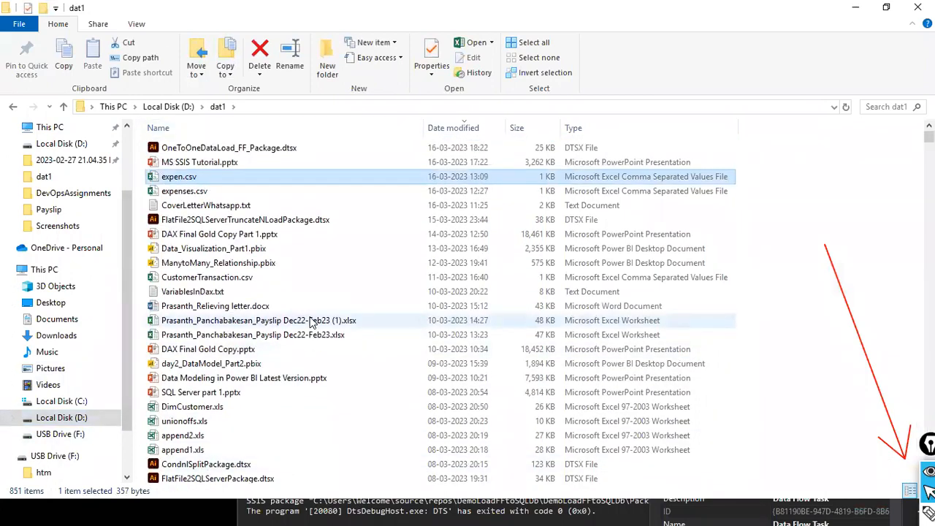
scroll(312, 322, "down", 4)
left_click(308, 319)
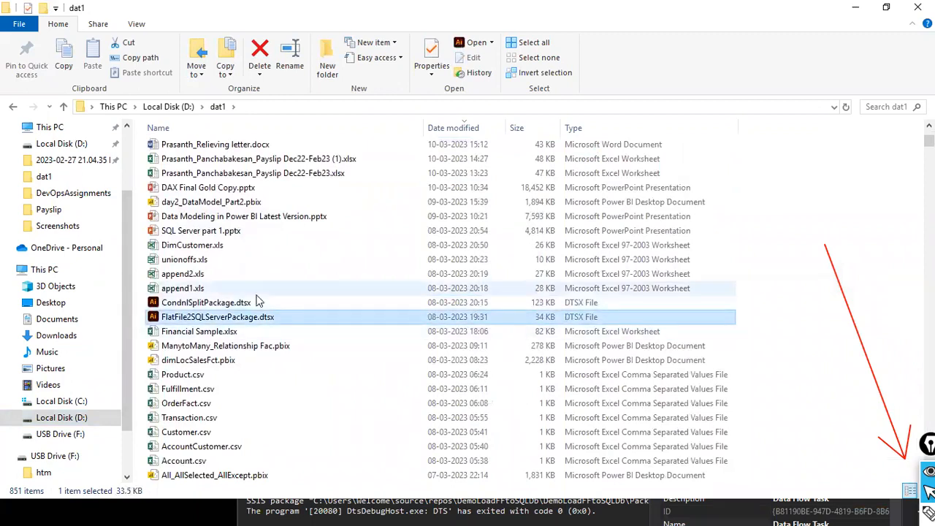
type("exp")
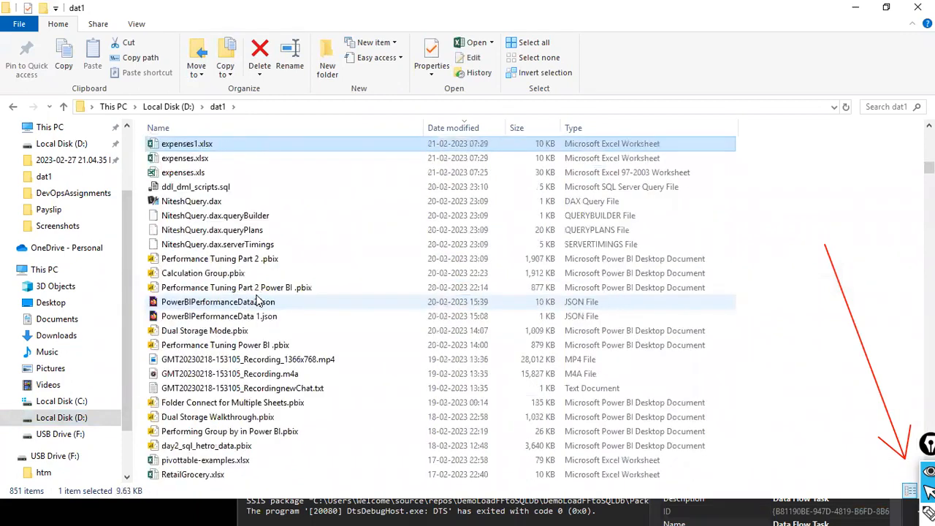
left_click(192, 173)
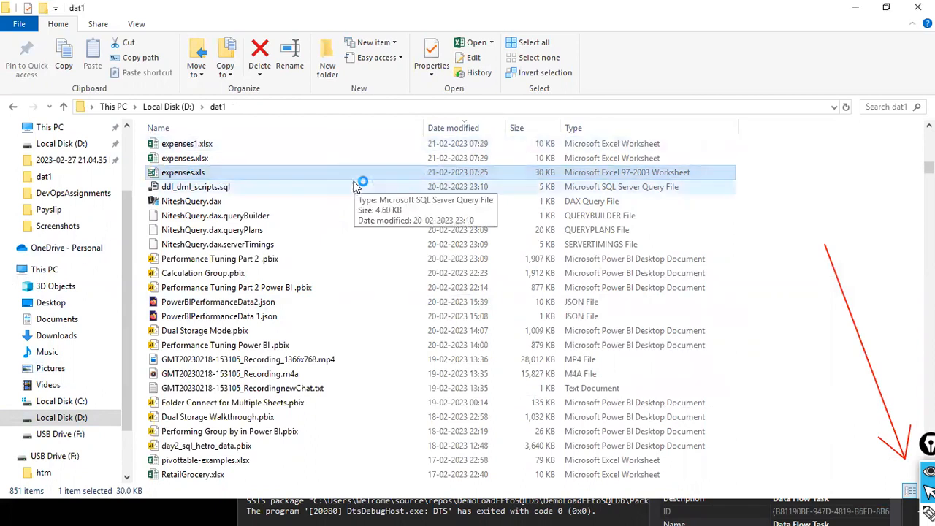
key("alt+Tab")
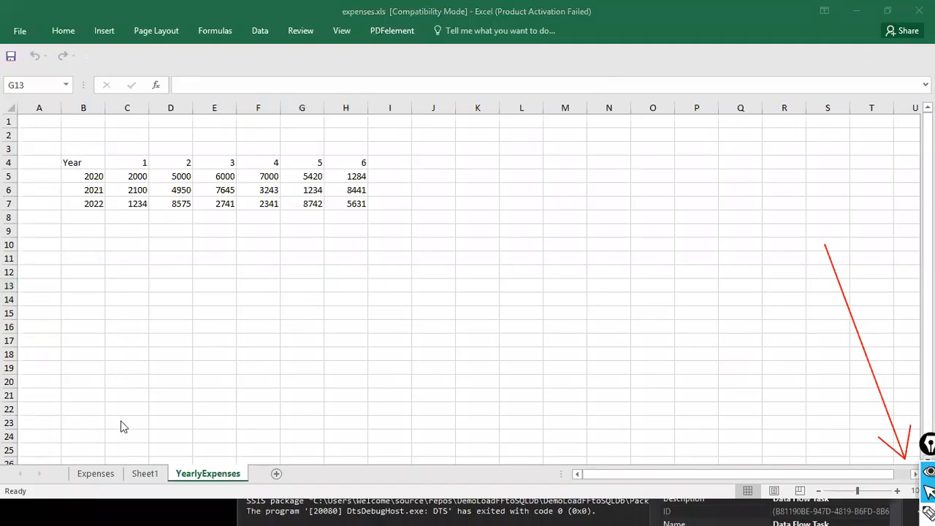
Step: Bring up the Expenses sheet of expenses.xls from its first row
left_click(99, 478)
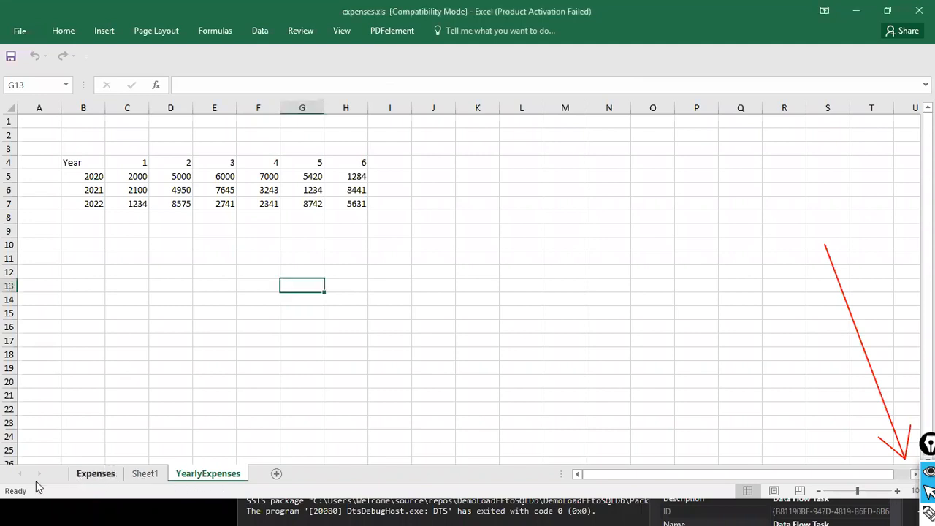
left_click(146, 475)
scroll(161, 300, "up", 1)
left_click(94, 474)
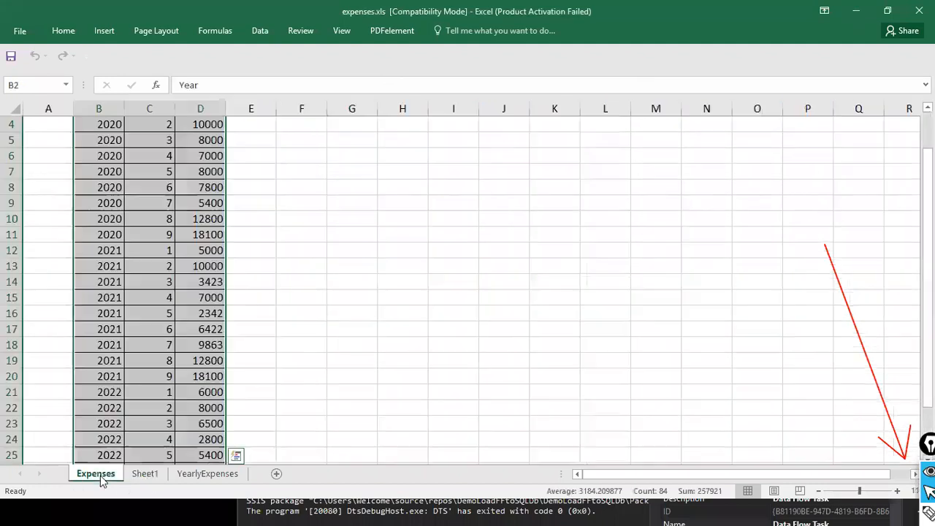
scroll(142, 323, "up", 1)
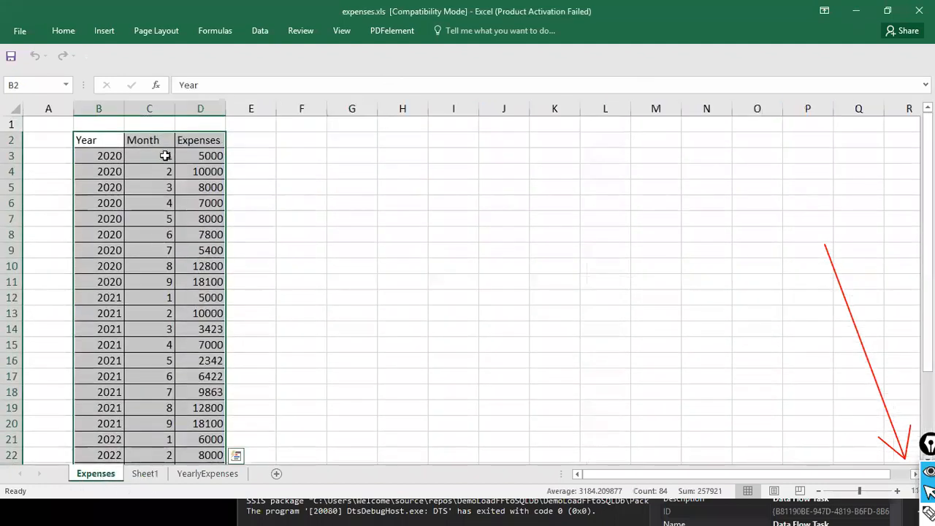
Step: Examine the Year, Month and Expenses columns from the header row down to the last data row
left_click(166, 154)
left_click(107, 140)
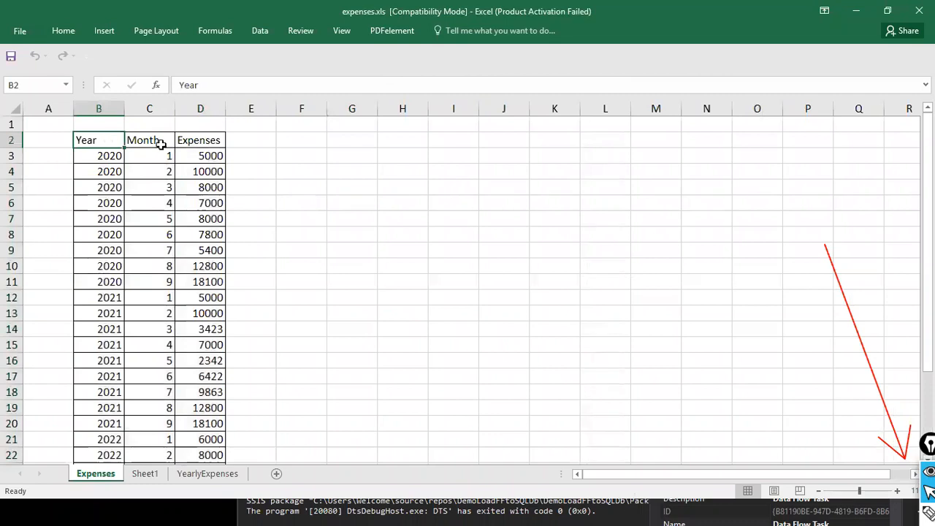
left_click(202, 143)
scroll(202, 143, "down", 3)
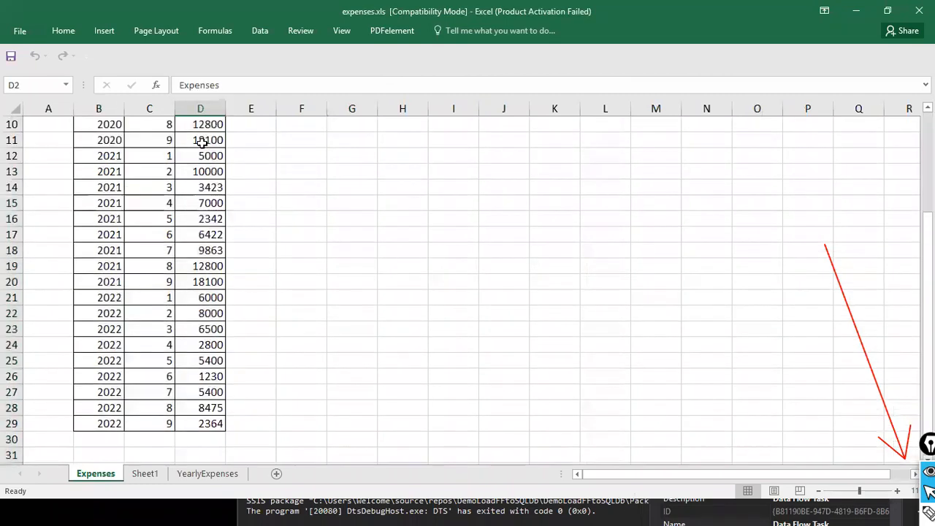
left_click(65, 421)
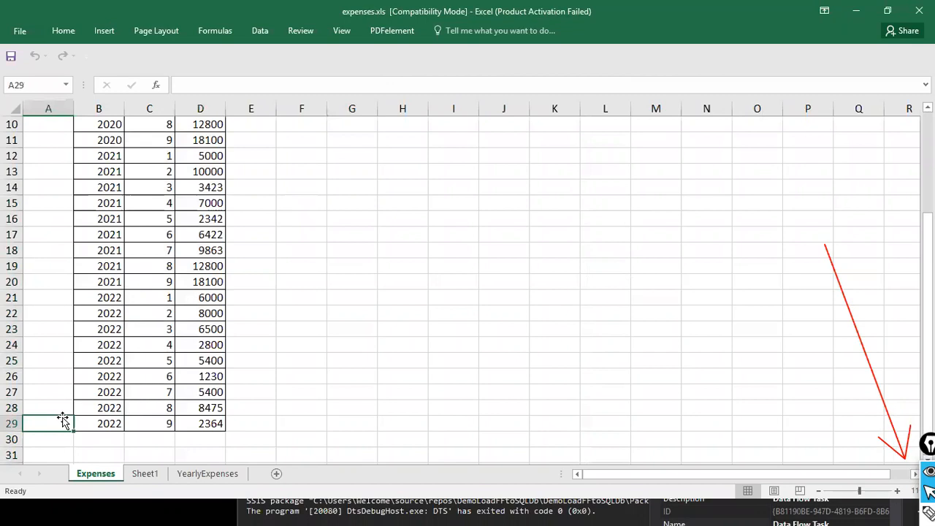
scroll(199, 163, "up", 3)
left_click(45, 139)
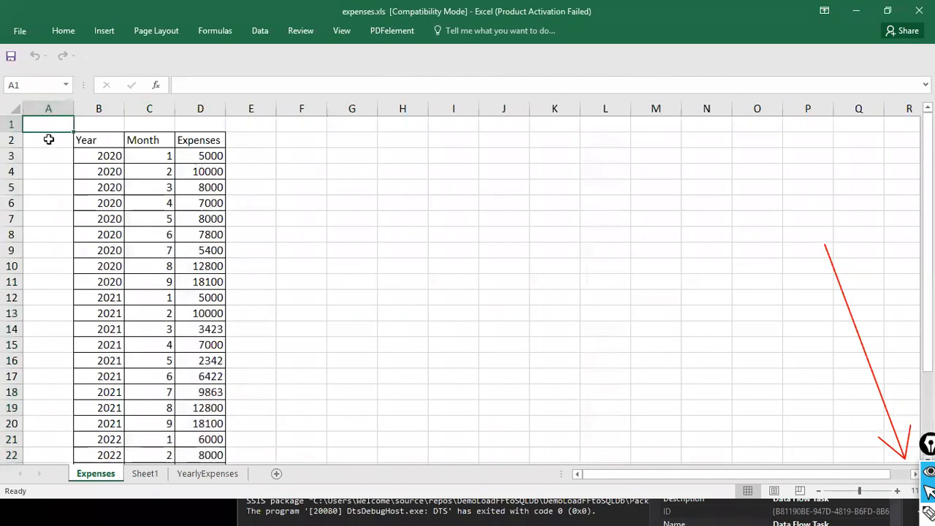
scroll(214, 157, "down", 4)
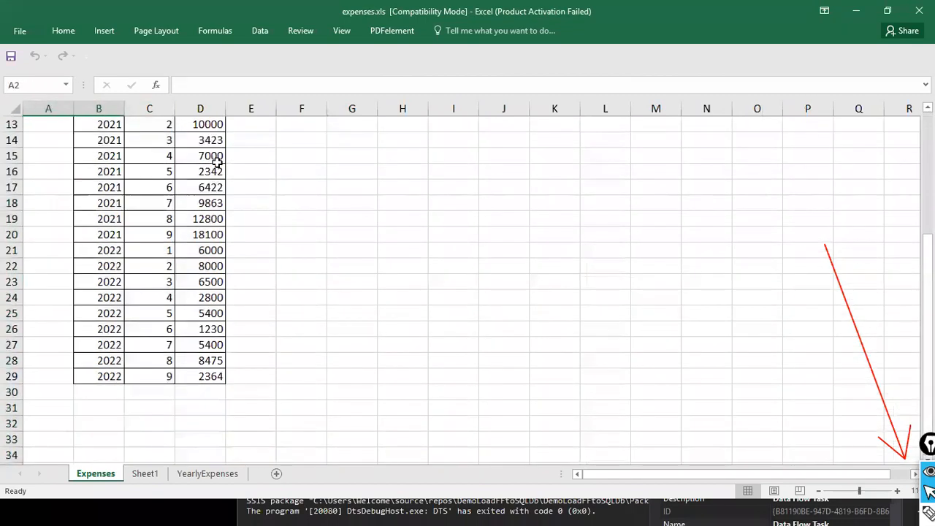
scroll(363, 306, "up", 4)
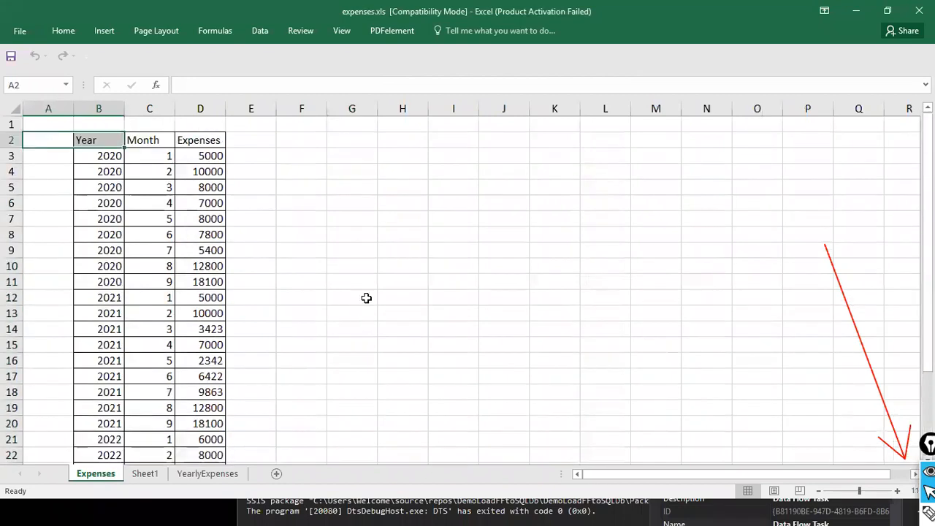
Step: Compare the ExpensesTarget results in SQL Server Management Studio with the Expenses sheet in Excel
key("alt+Tab")
key("alt+Tab")
key("alt+Tab")
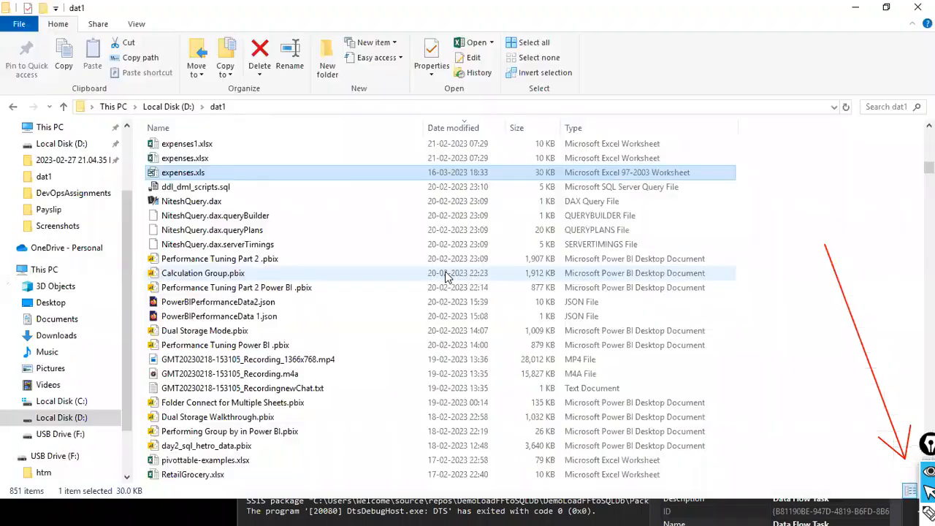
key("alt+Tab")
key("alt+Tab")
key("alt+Tab")
key("alt+Tab")
key("alt+Tab")
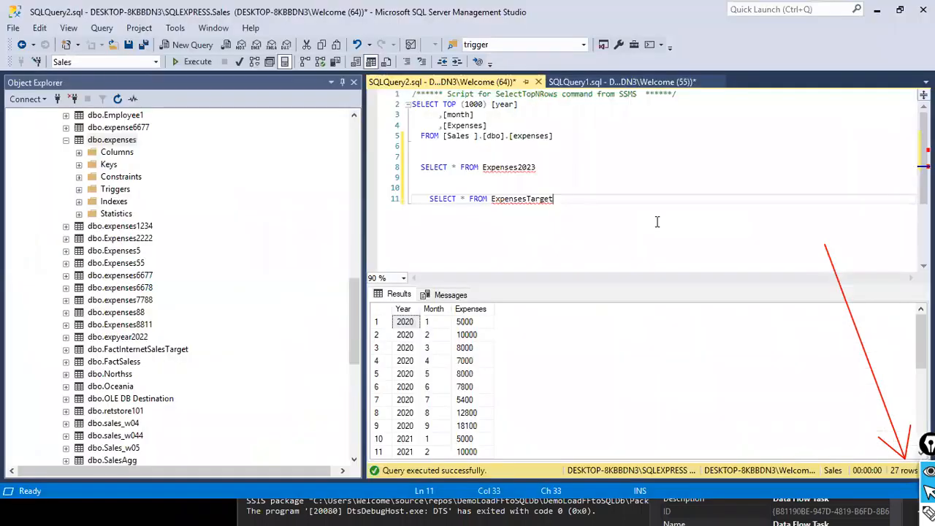
key("alt+Tab")
key("alt+Tab")
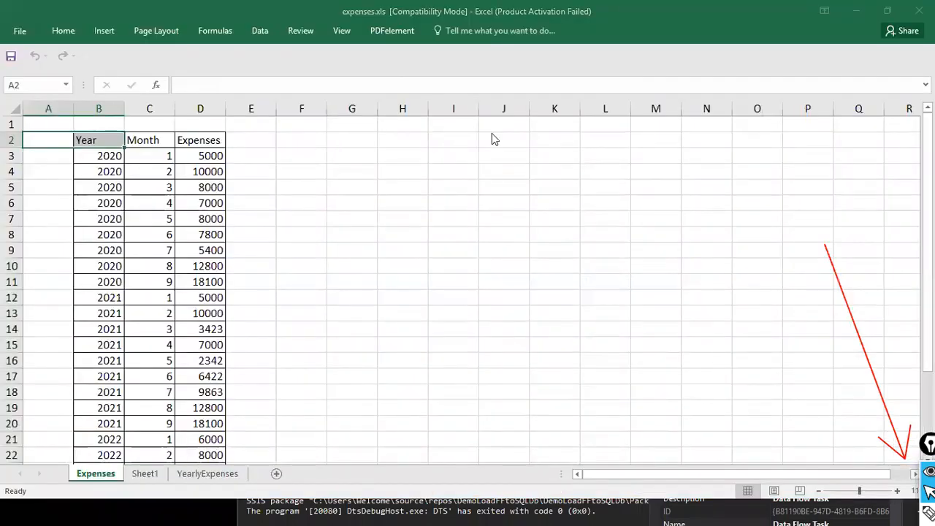
Step: Return to SQL Server Management Studio, highlight the ExpensesTarget query, and check its result rows against the Excel source again
key("alt+Tab")
left_click_drag(562, 198, 425, 198)
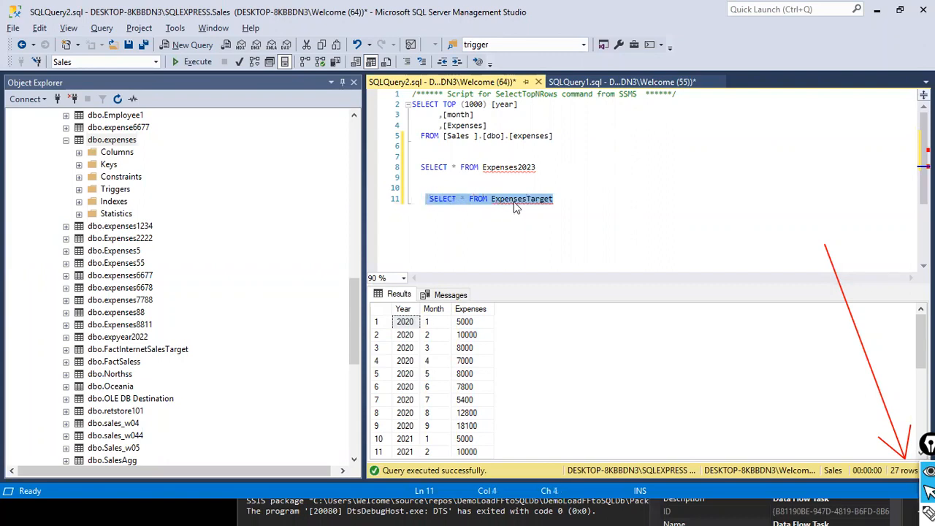
scroll(560, 204, "down", 2)
scroll(561, 204, "up", 2)
key("alt+Tab")
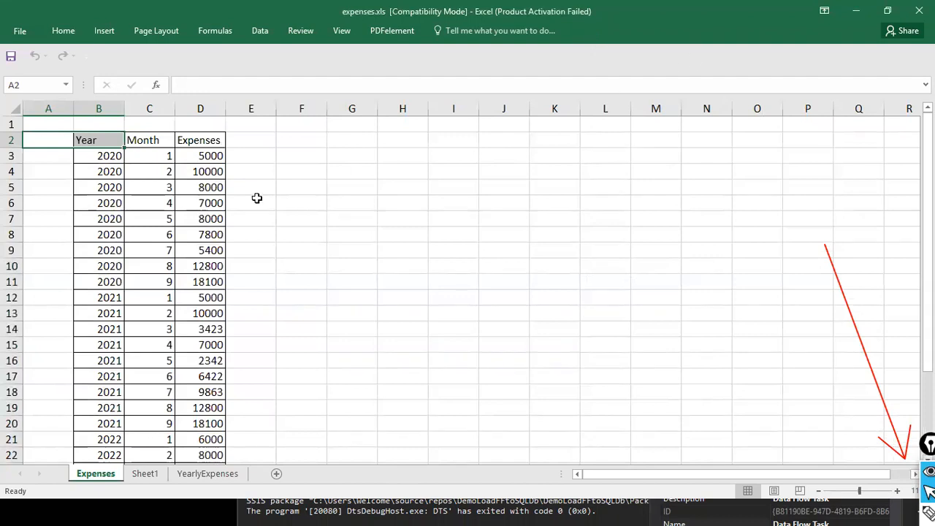
Step: Switch to Visual Studio with the data flow of Package1.dtsx
key("alt+Tab")
key("alt+Tab")
key("alt+Tab")
key("alt+Tab")
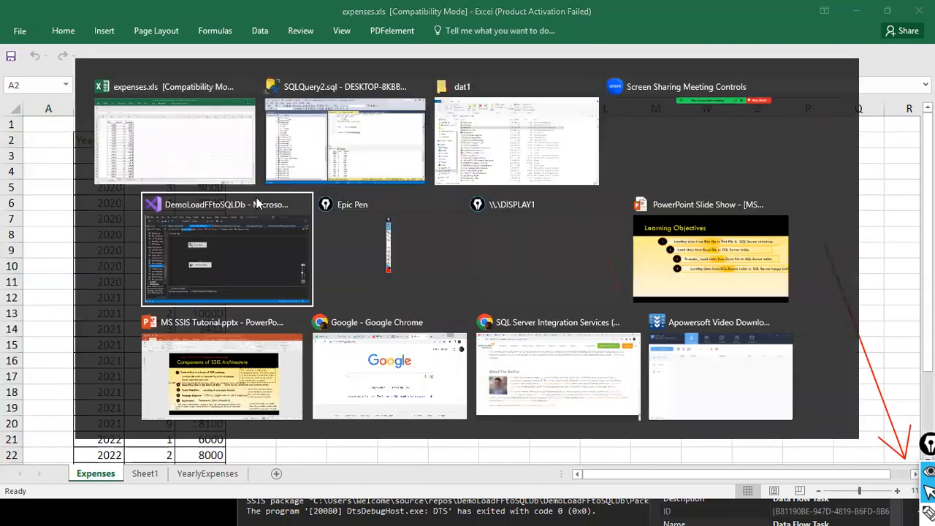
key("alt+Tab")
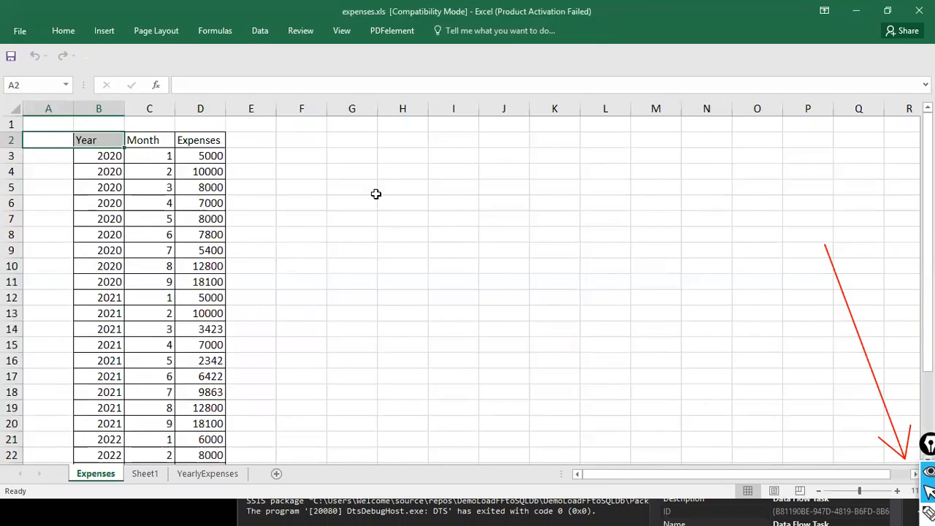
key("alt+Tab")
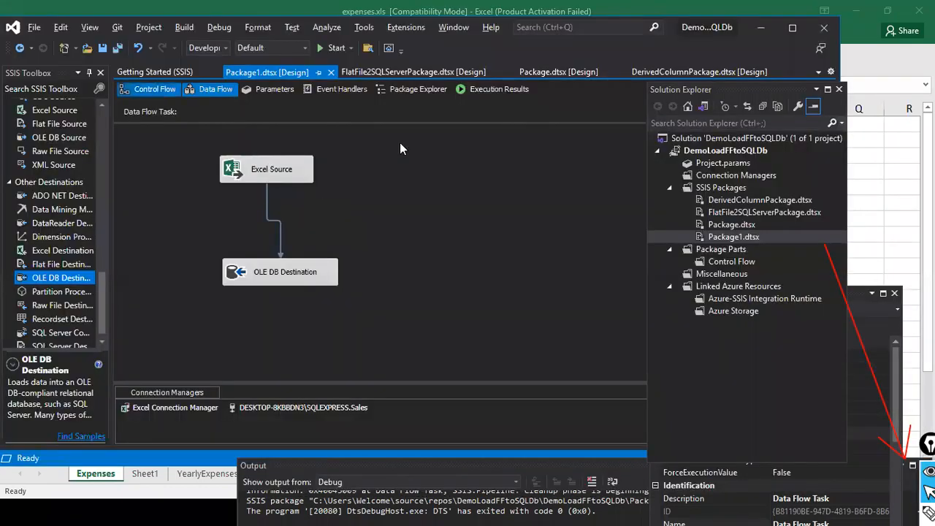